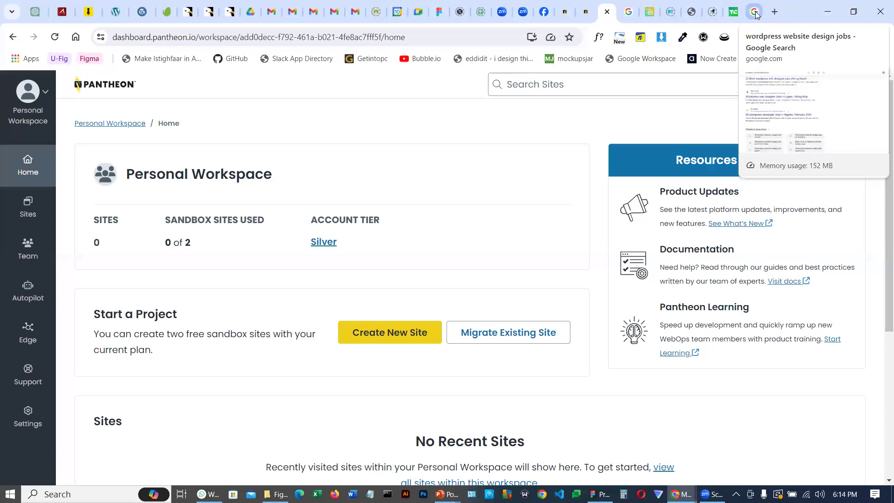
Open a new tab and search Google for cms market share
click(775, 12)
click(420, 40)
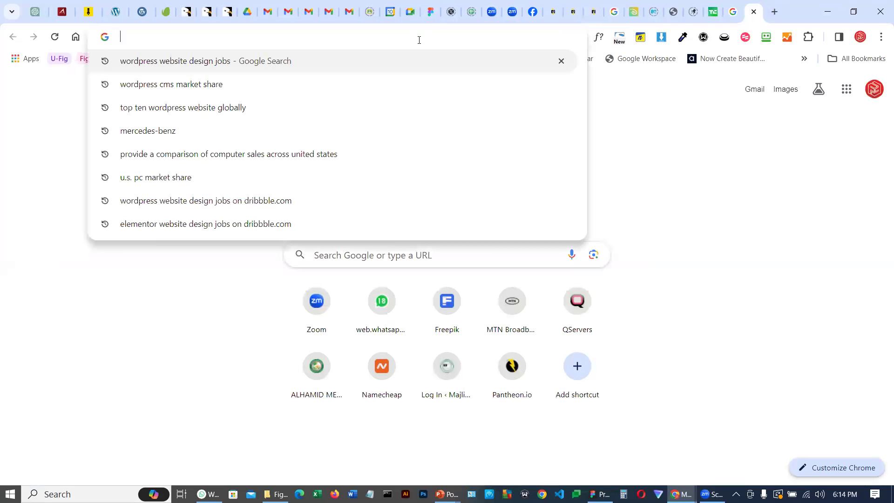
text(Ma)
key(BackSpace)
key(BackSpace)
key(BackSpace)
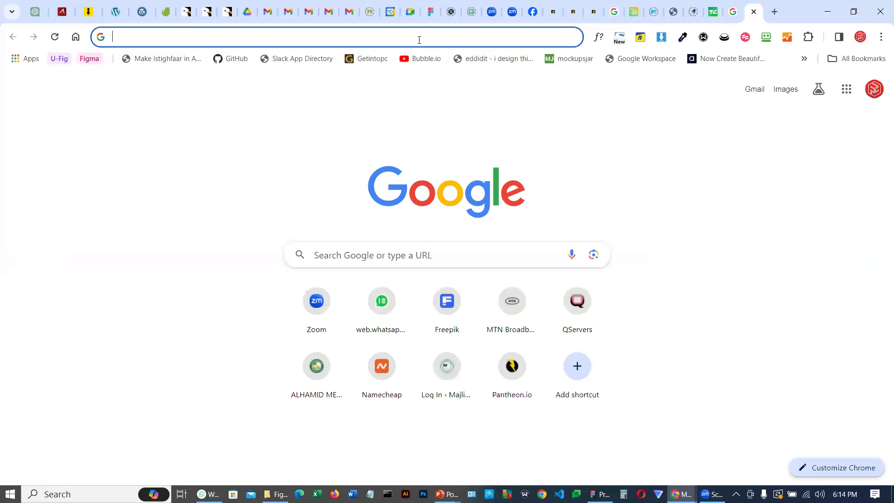
text(CM)
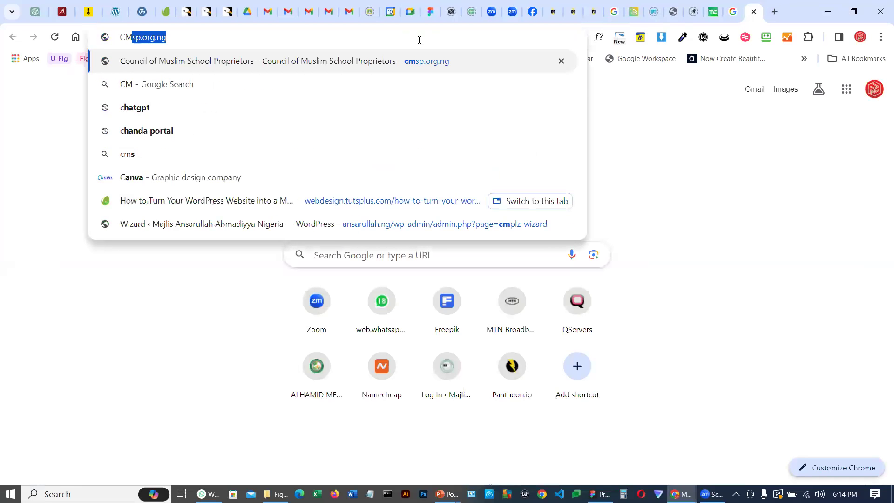
text(S ma)
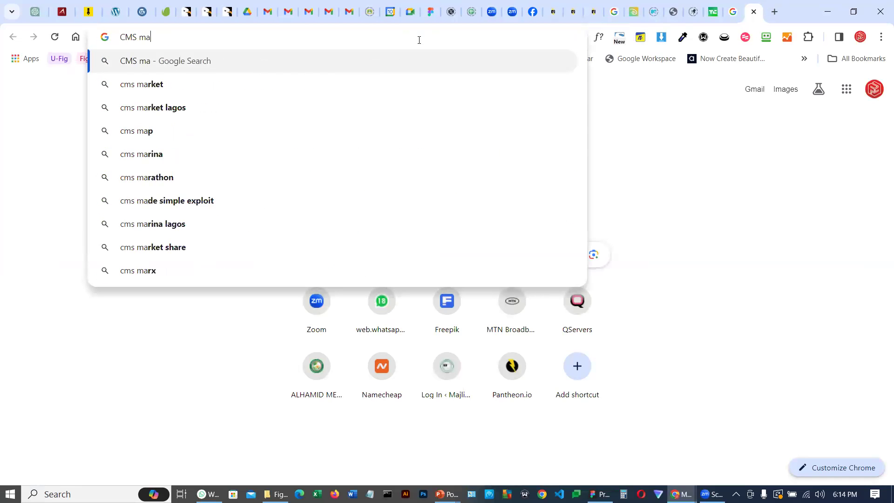
text(rket share)
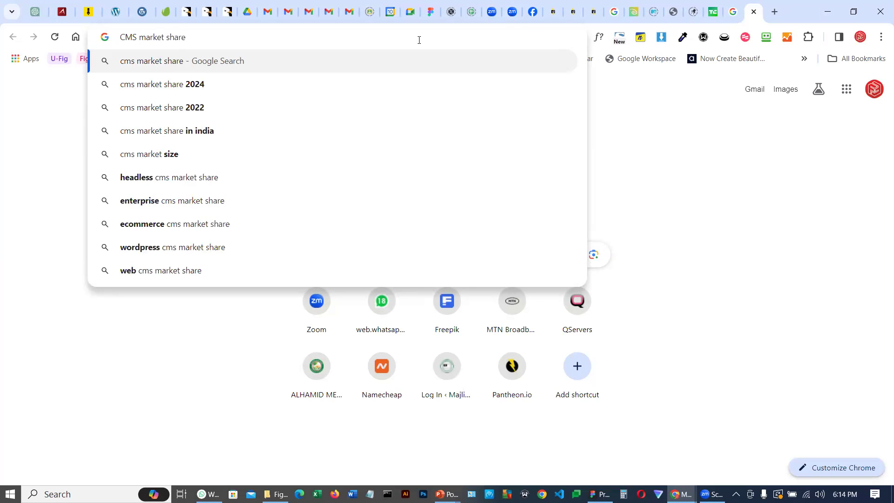
click(183, 61)
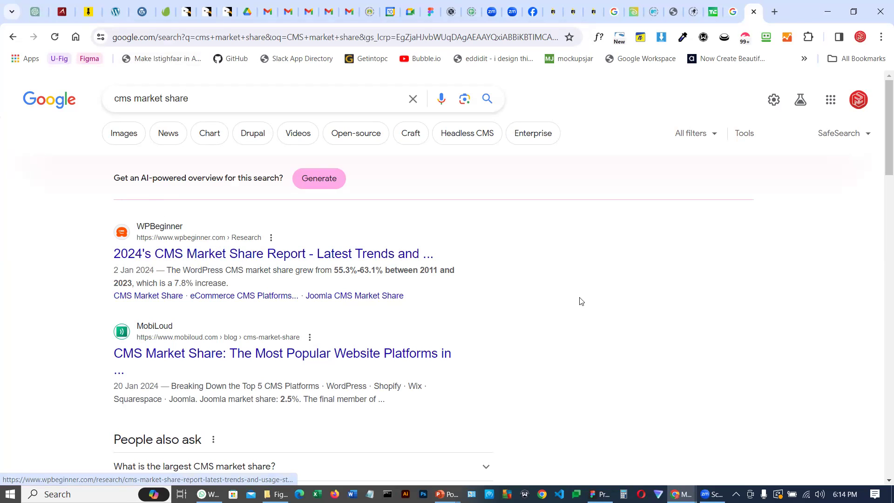
Switch to image results and preview several CMS market share charts
click(124, 134)
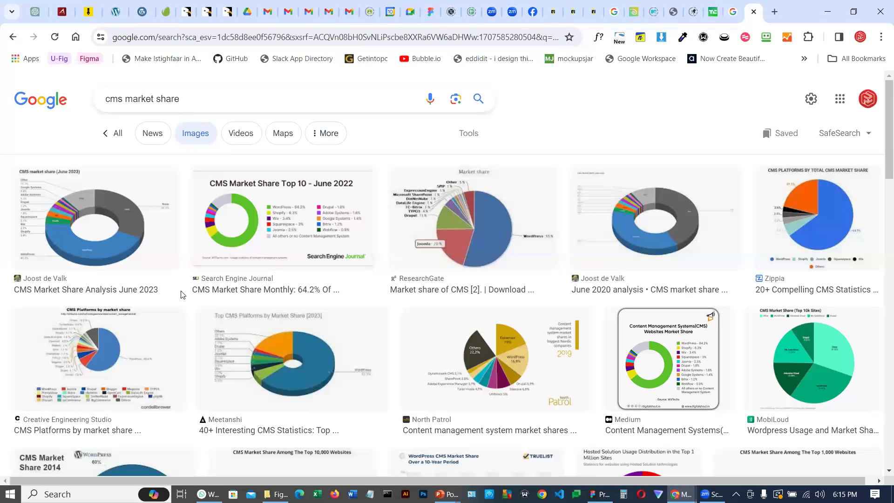
click(75, 219)
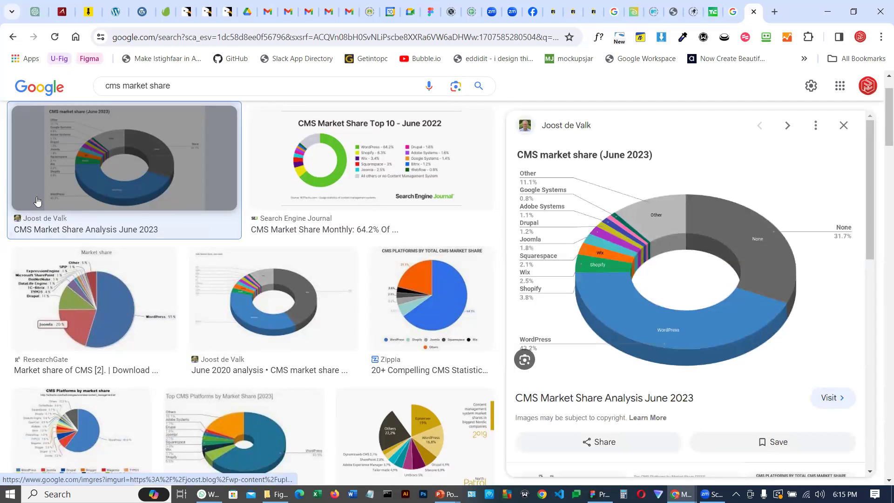
click(311, 188)
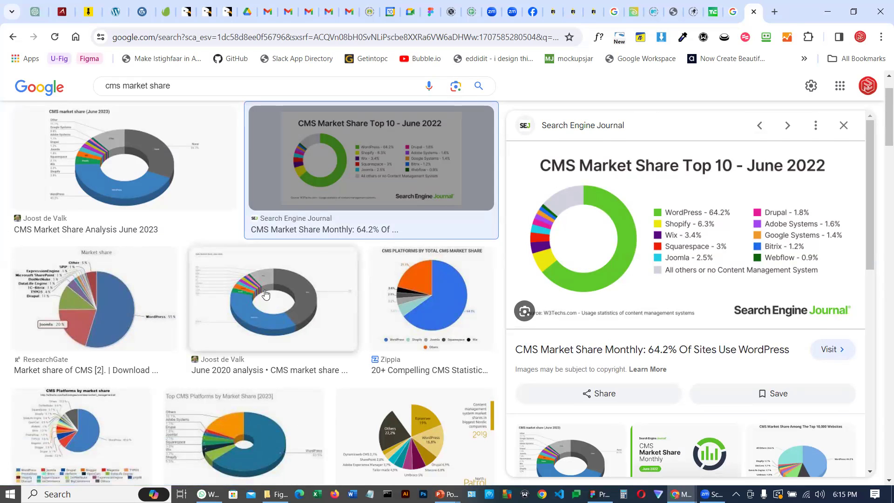
scroll(265, 298, down, 1)
scroll(272, 293, down, 2)
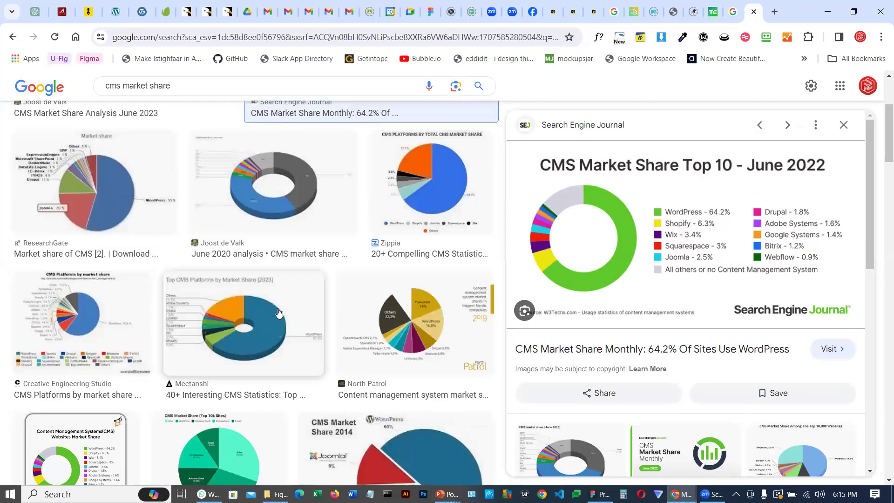
scroll(368, 321, down, 3)
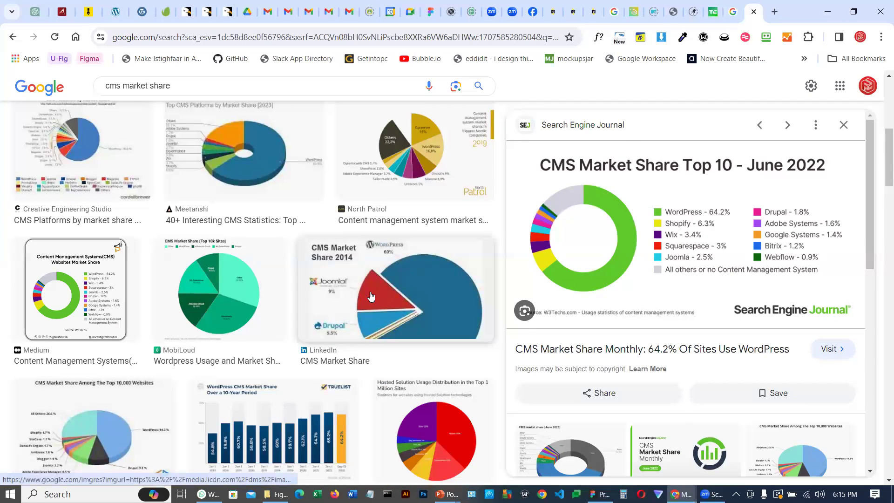
click(426, 286)
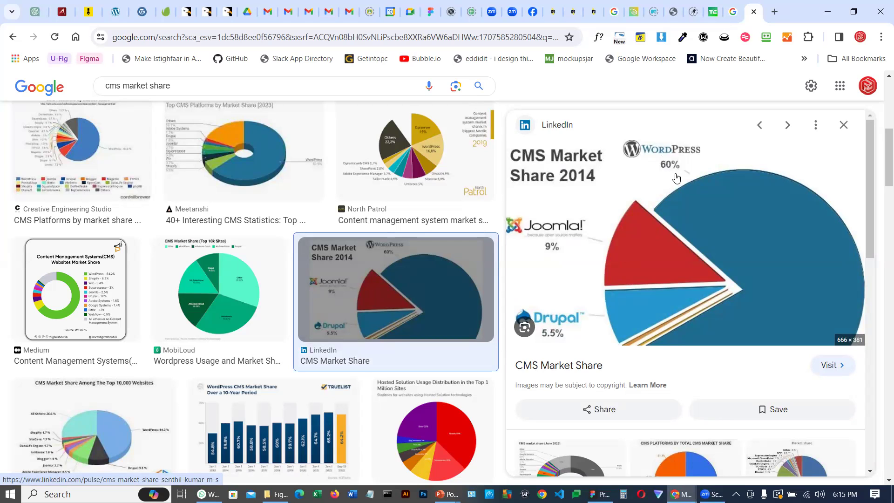
Browse the related images in the preview panel and open other CMS market share charts
scroll(564, 251, down, 1)
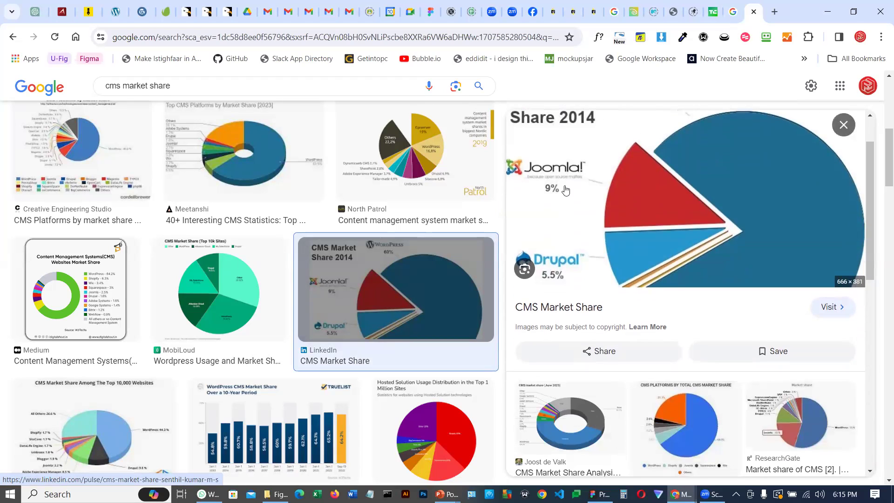
scroll(565, 189, down, 1)
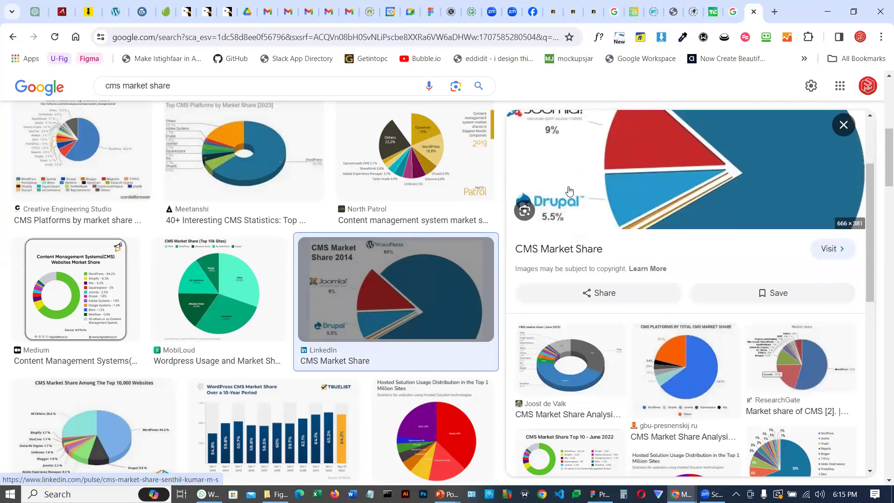
scroll(568, 193, up, 2)
scroll(592, 245, down, 2)
scroll(592, 244, down, 2)
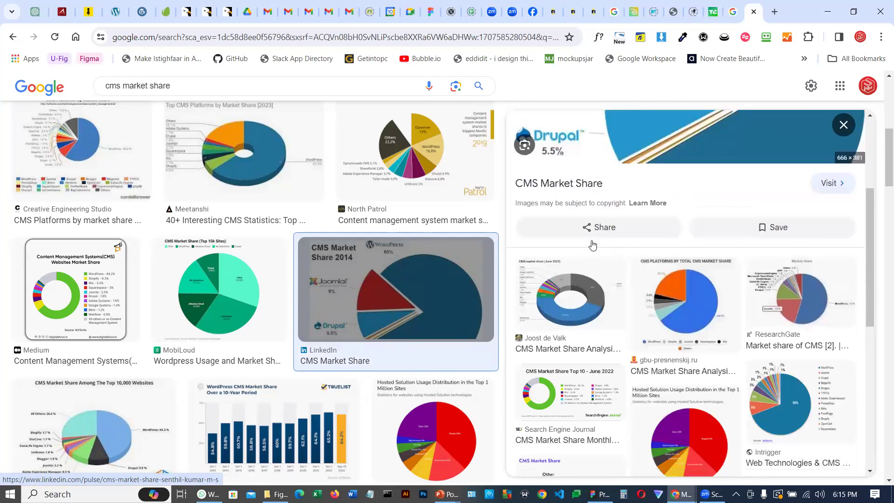
scroll(592, 243, down, 1)
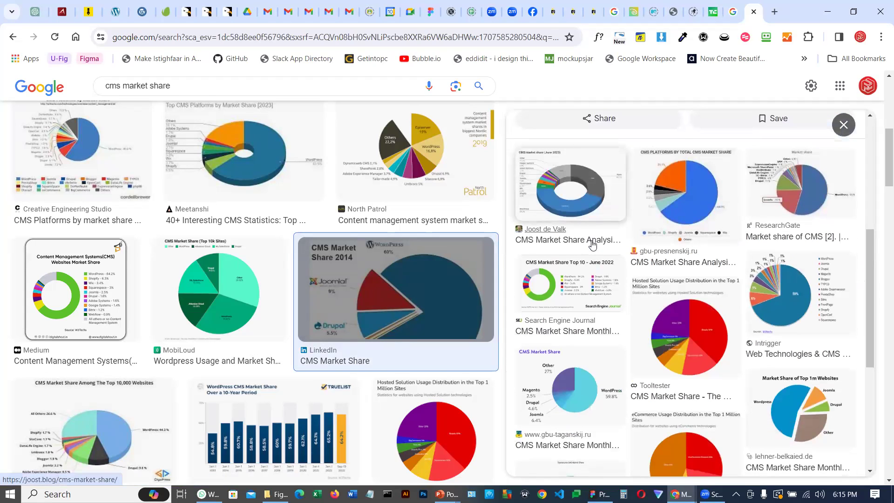
click(785, 296)
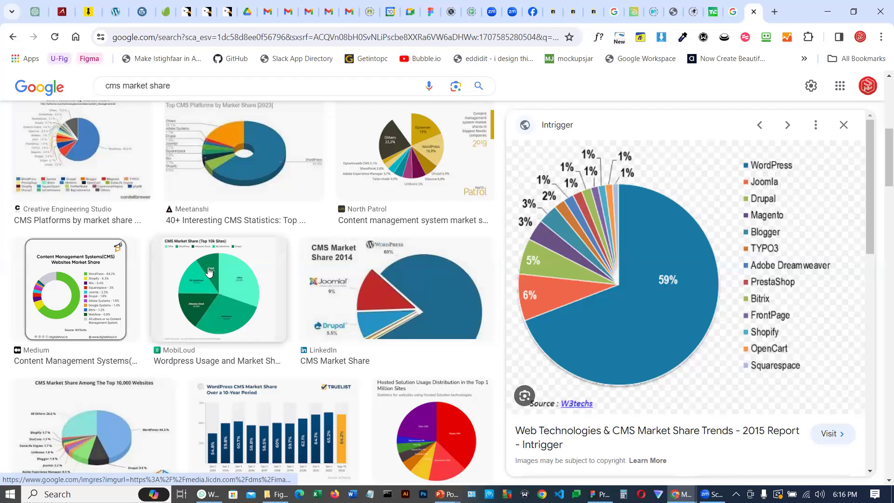
click(59, 139)
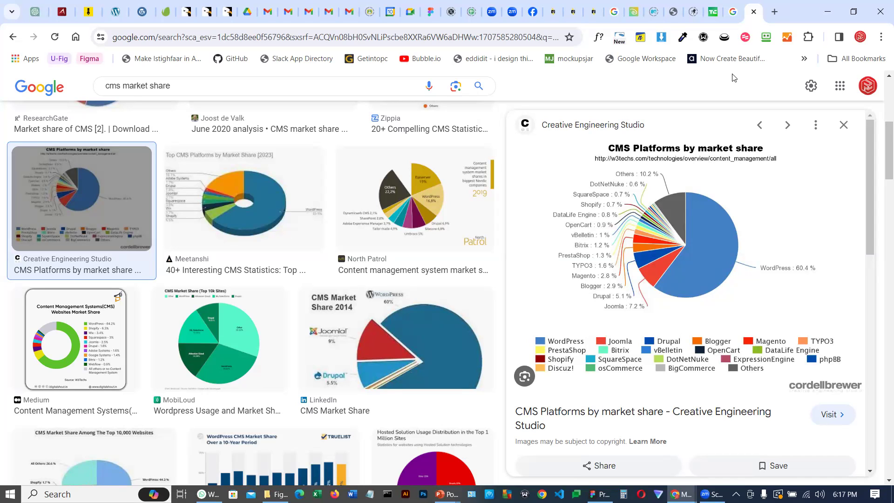
Open a new tab, search Google for website page builders, and browse the results
click(775, 12)
click(410, 37)
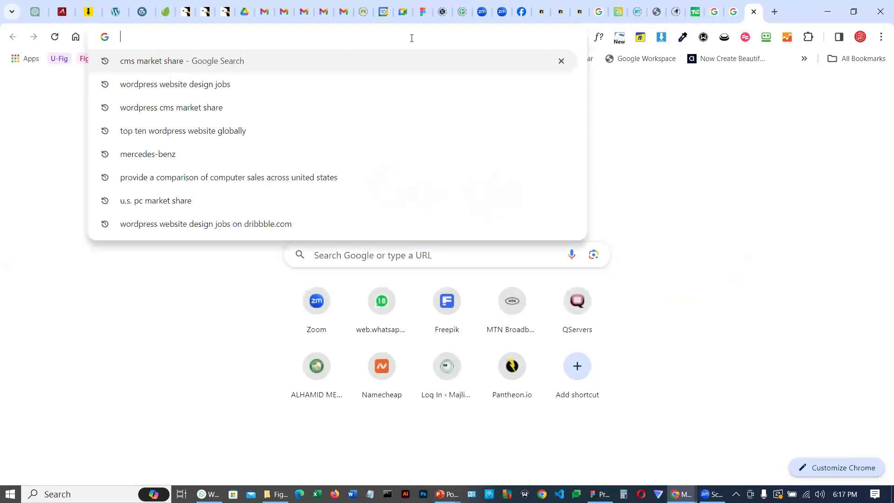
text(w)
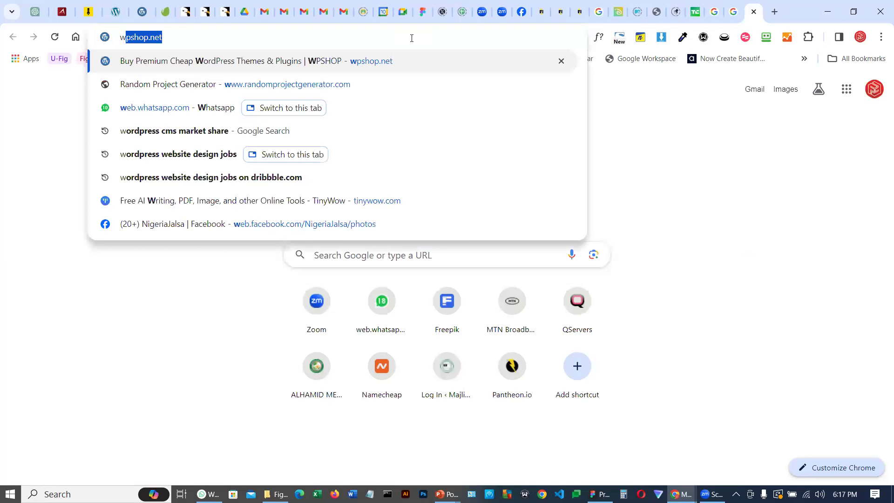
text(ebsite page)
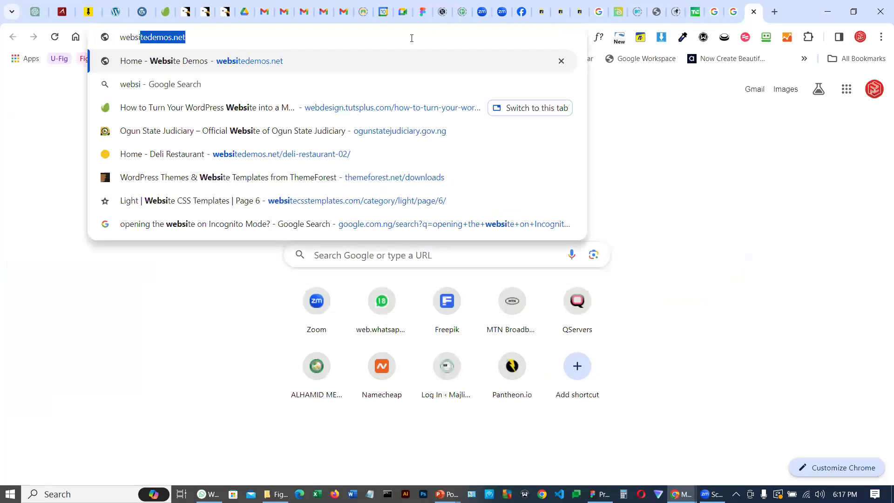
text(lders)
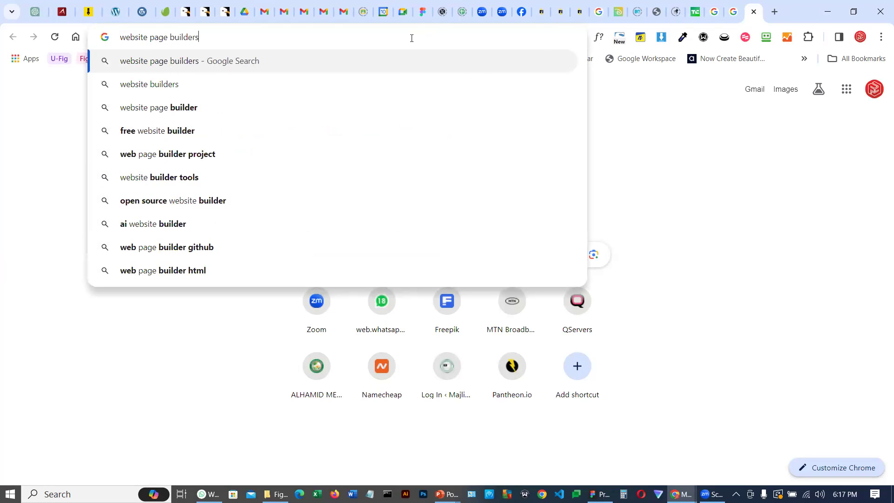
key(Return)
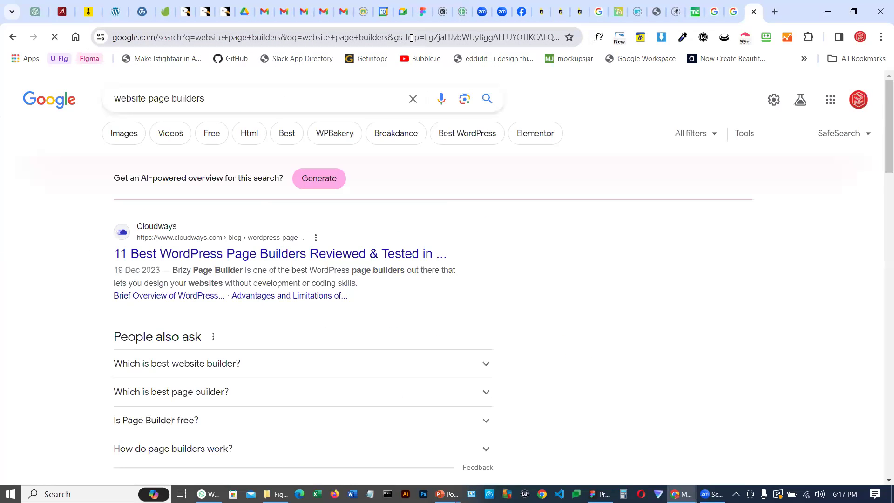
scroll(466, 270, down, 3)
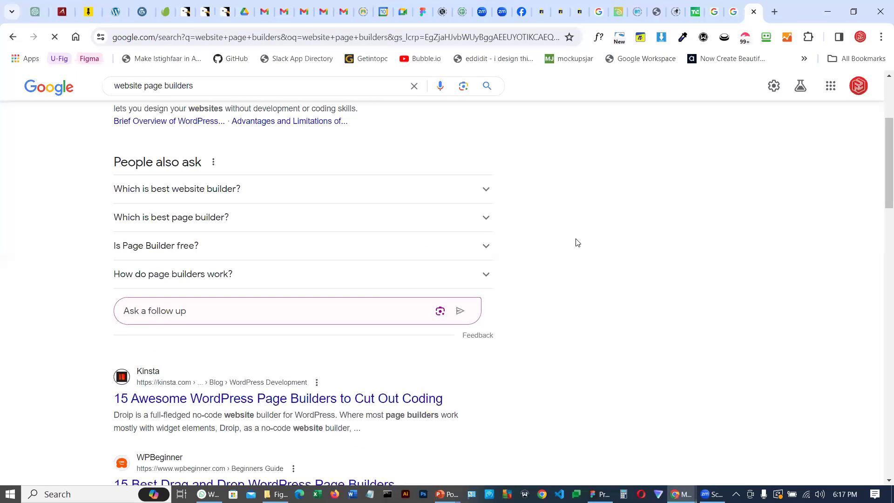
scroll(577, 242, up, 2)
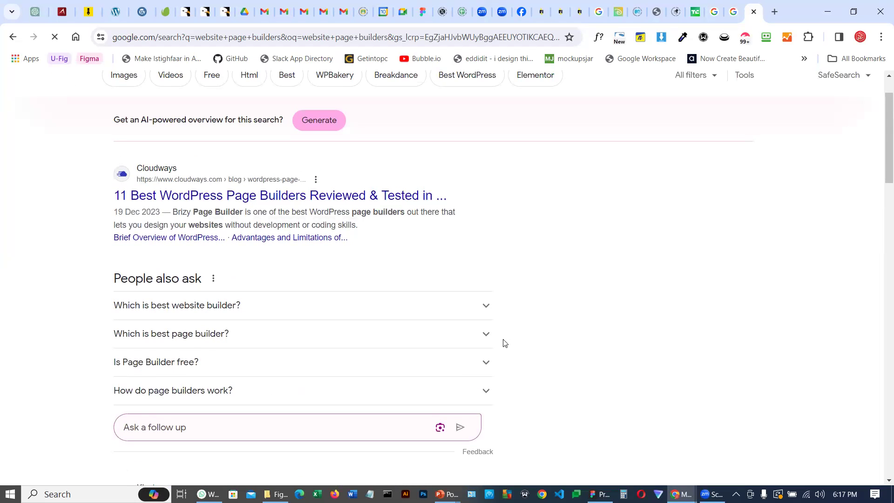
scroll(576, 293, down, 8)
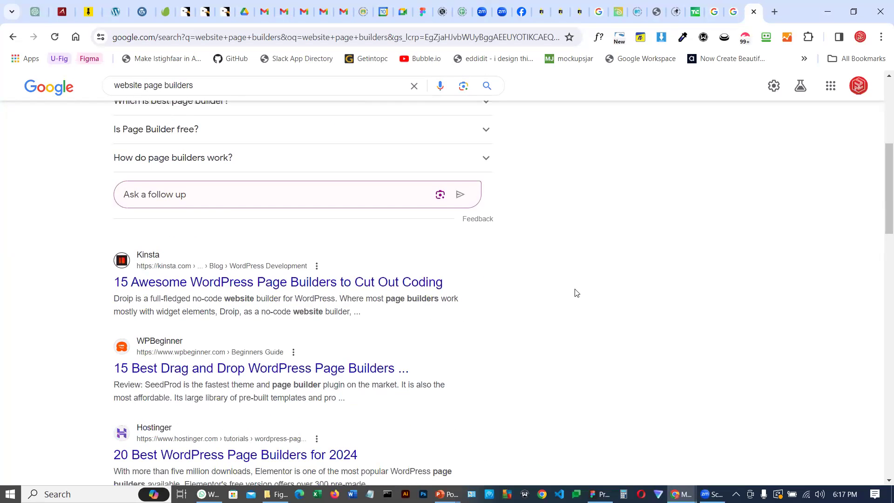
scroll(576, 293, down, 3)
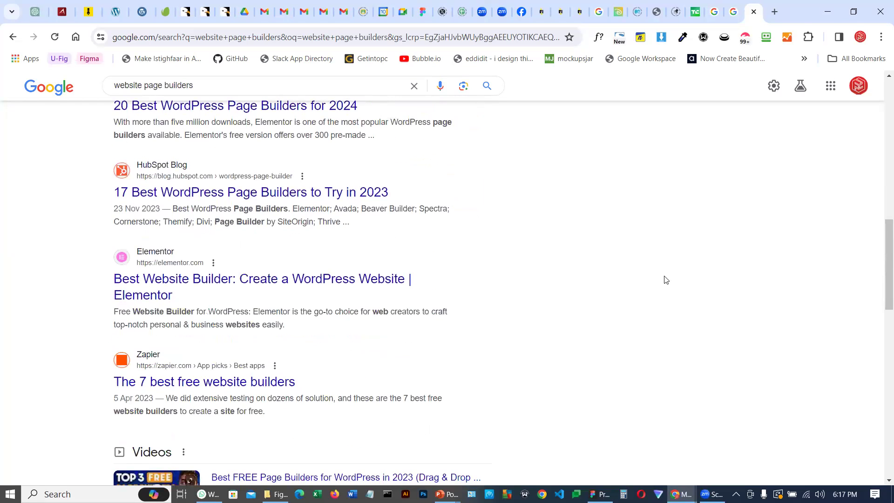
scroll(680, 277, up, 12)
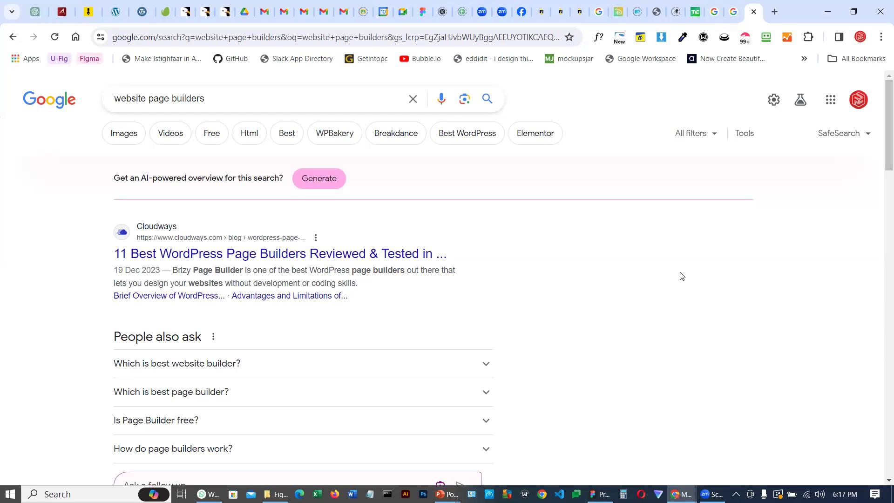
click(775, 12)
click(443, 39)
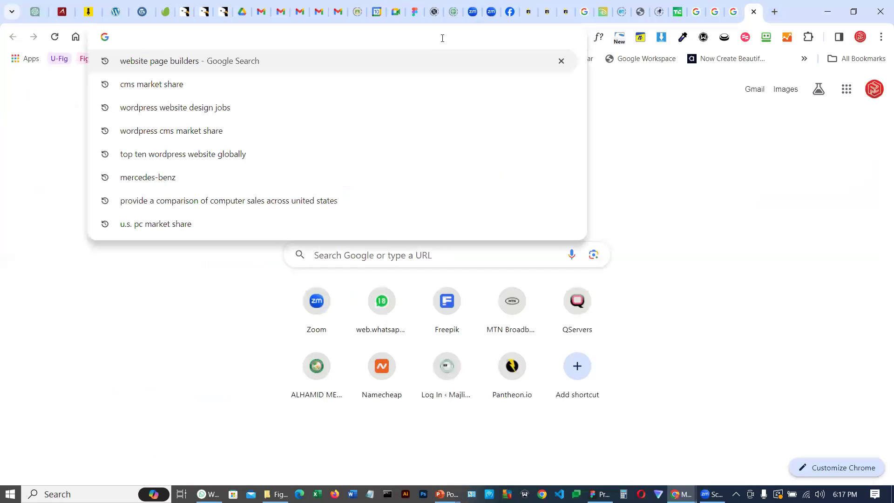
text(www.mro)
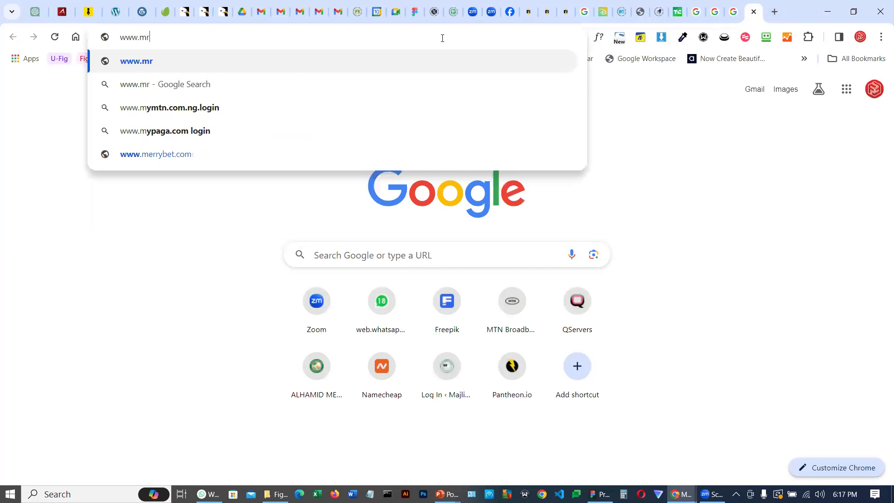
key(BackSpace)
key(BackSpace)
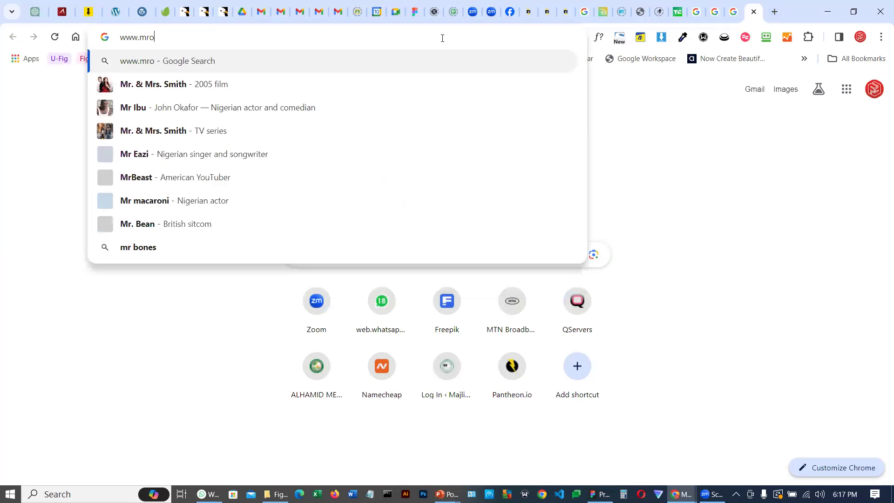
text(icrosp)
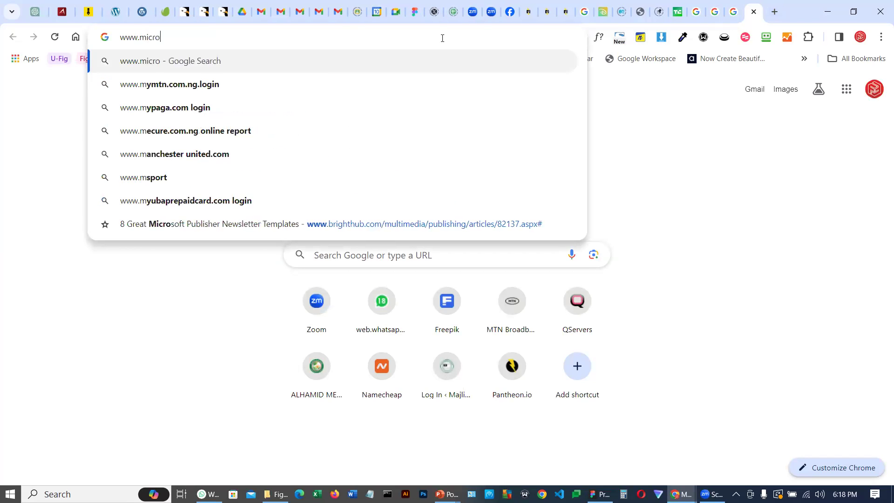
text(ft.com)
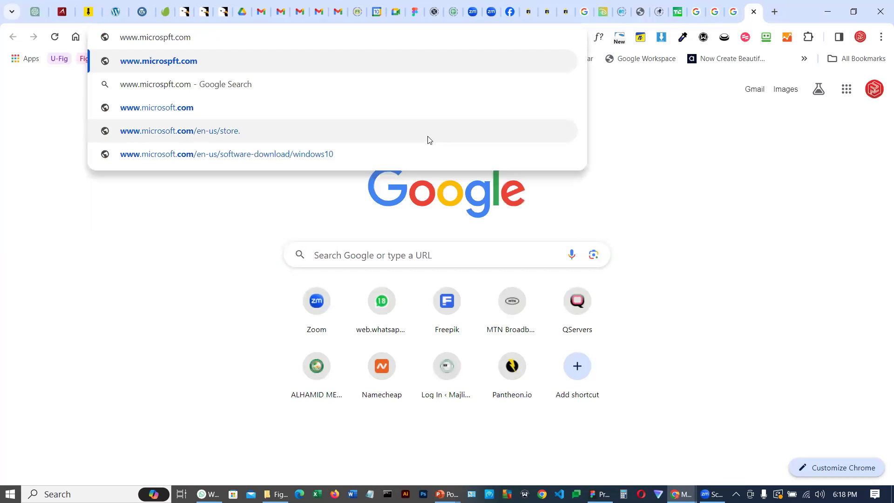
click(229, 107)
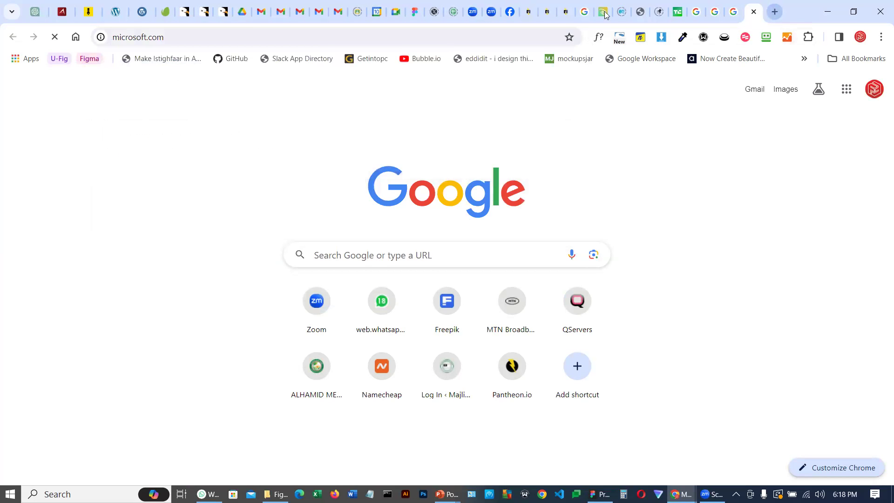
click(773, 13)
click(448, 38)
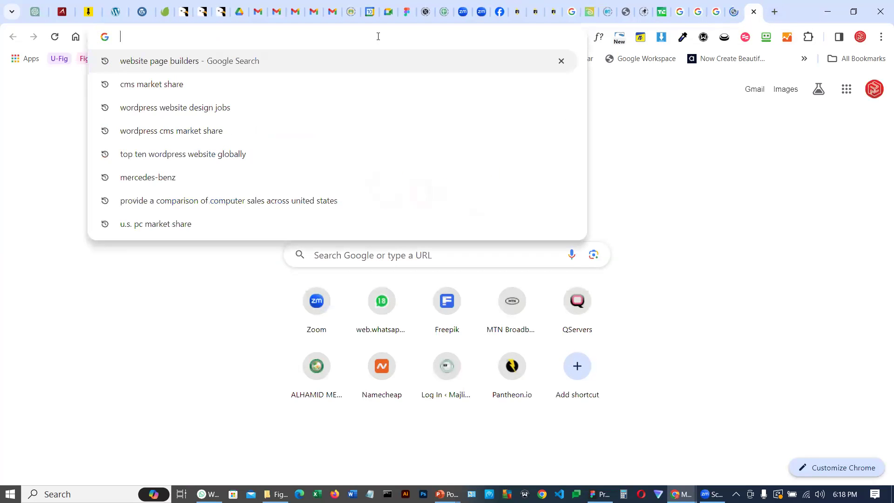
text(www.)
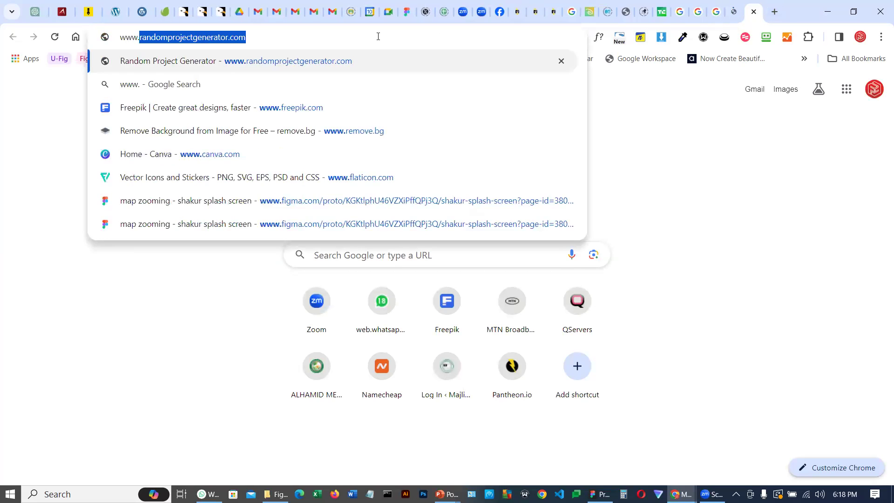
text(bnetlearning)
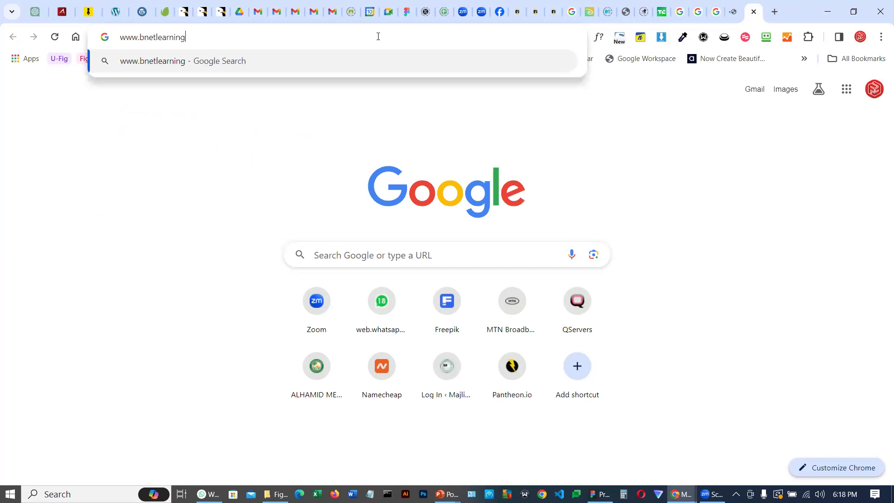
text(.com)
key(Return)
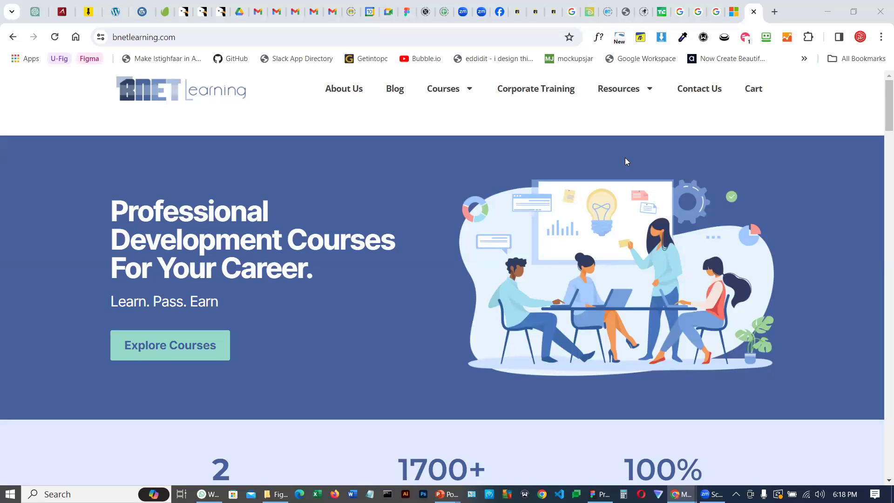
Open another new tab and go to pantheon.io
click(553, 12)
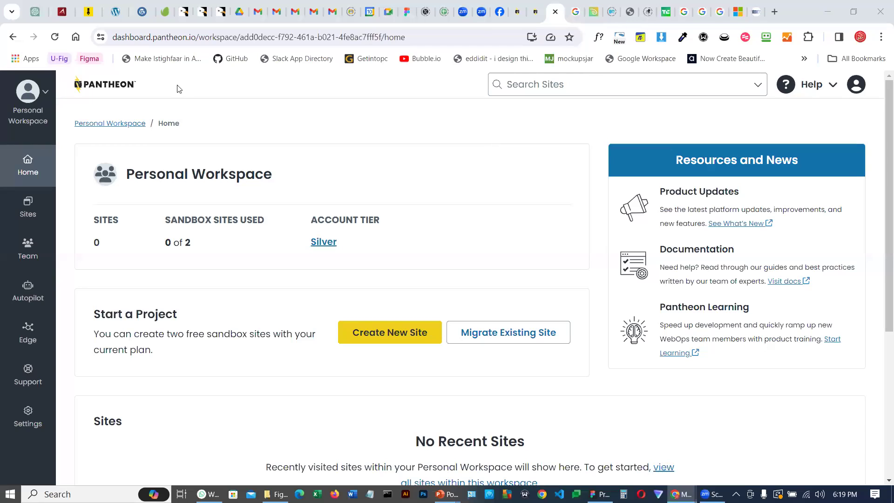
click(776, 12)
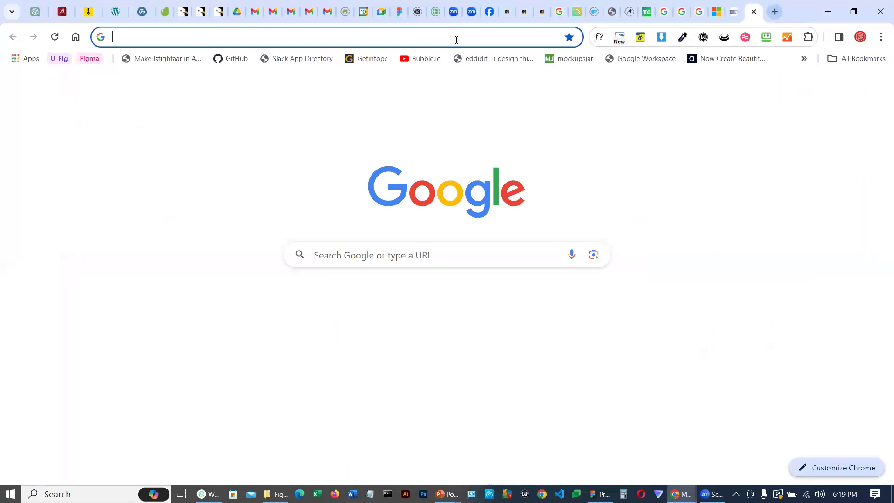
click(456, 38)
text(pantheo)
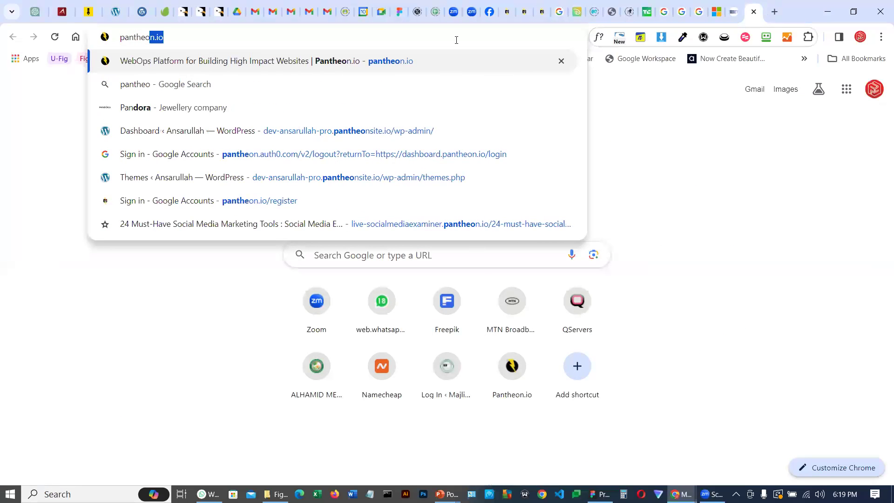
text(n)
key(Return)
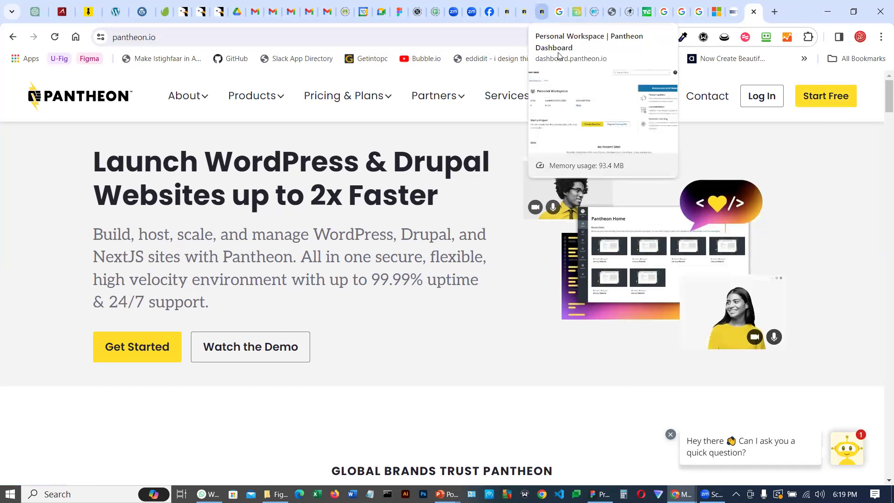
Return to the Pantheon dashboard tab and start creating a new WordPress site
click(542, 14)
click(855, 85)
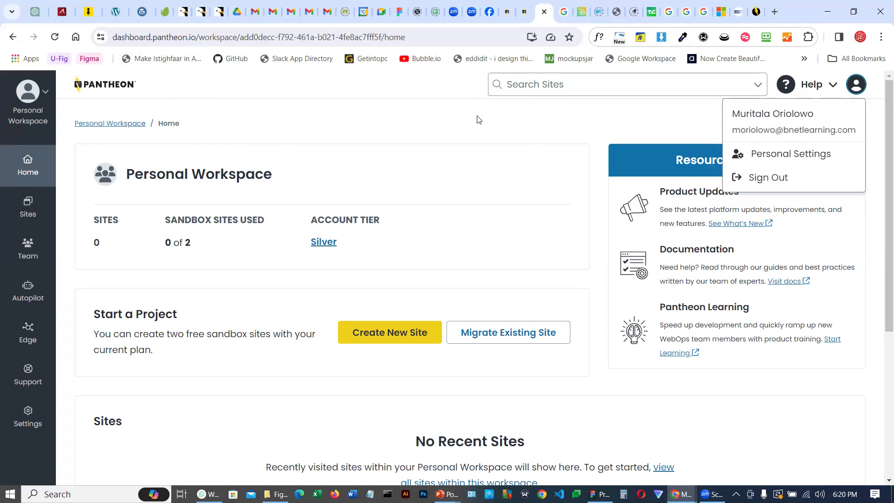
click(392, 116)
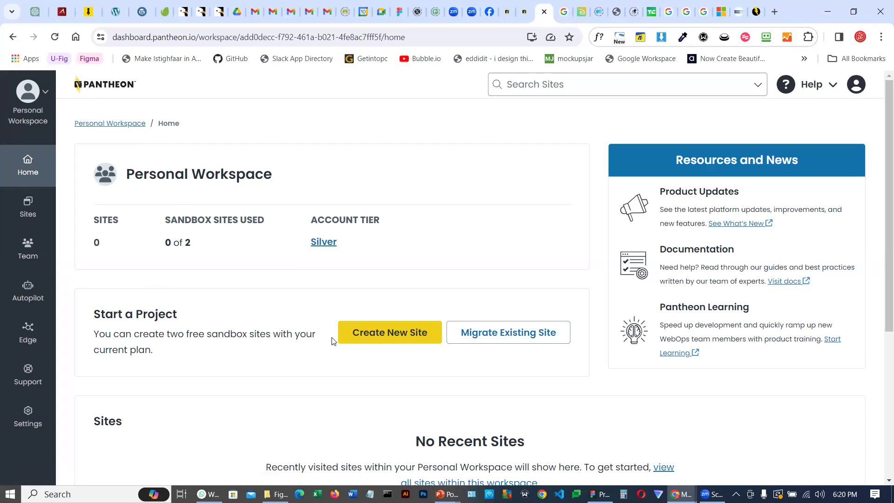
click(394, 333)
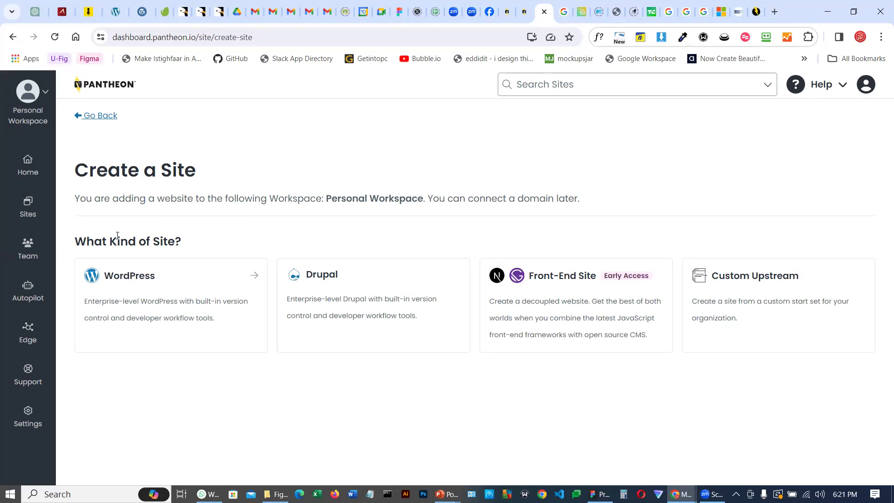
click(131, 282)
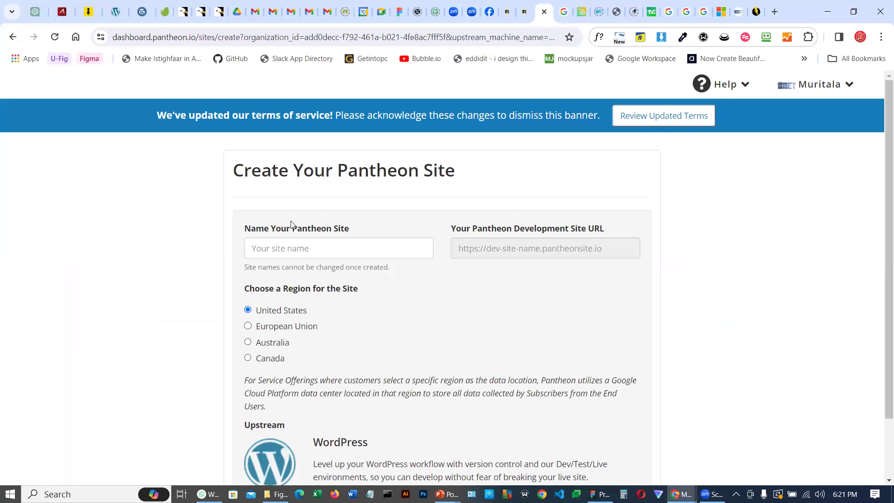
Name the new Pantheon site with the user's first name, keep the United States region, and continue
click(291, 250)
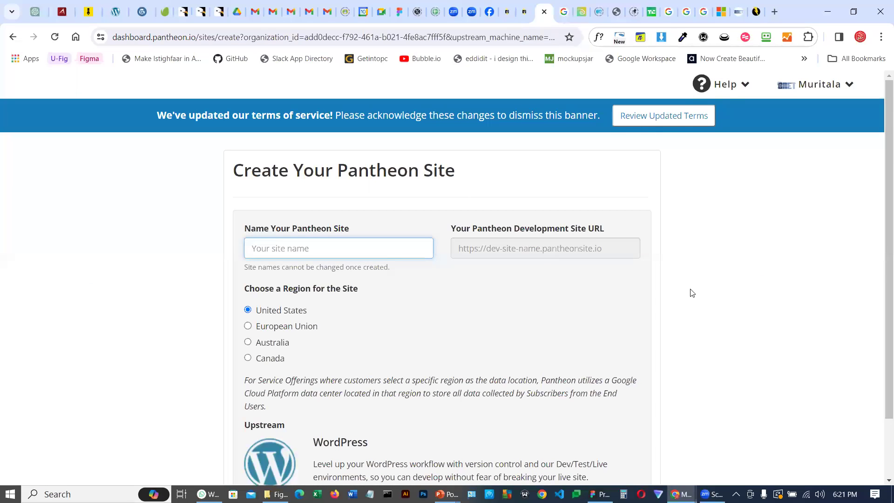
text(balloon)
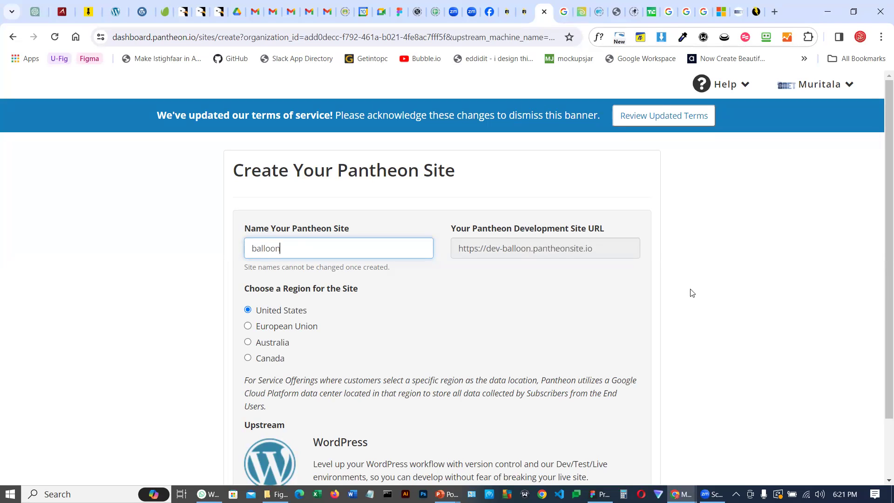
text(wp)
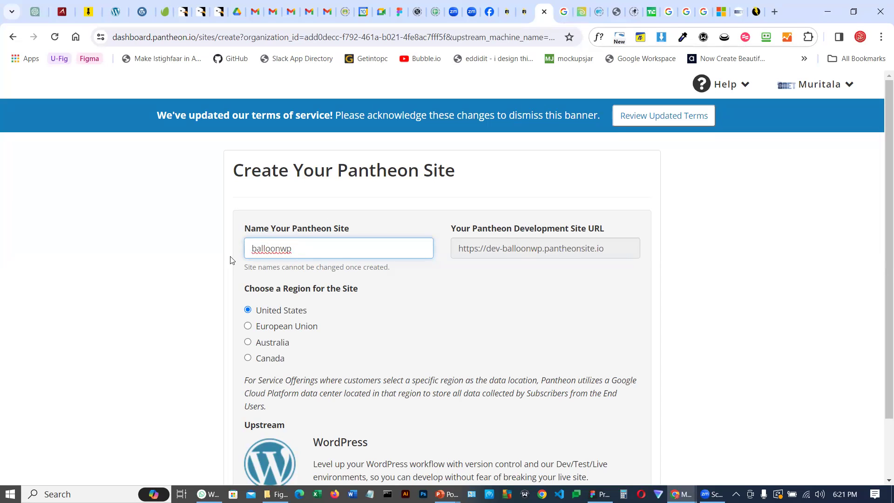
drag(298, 252, 247, 251)
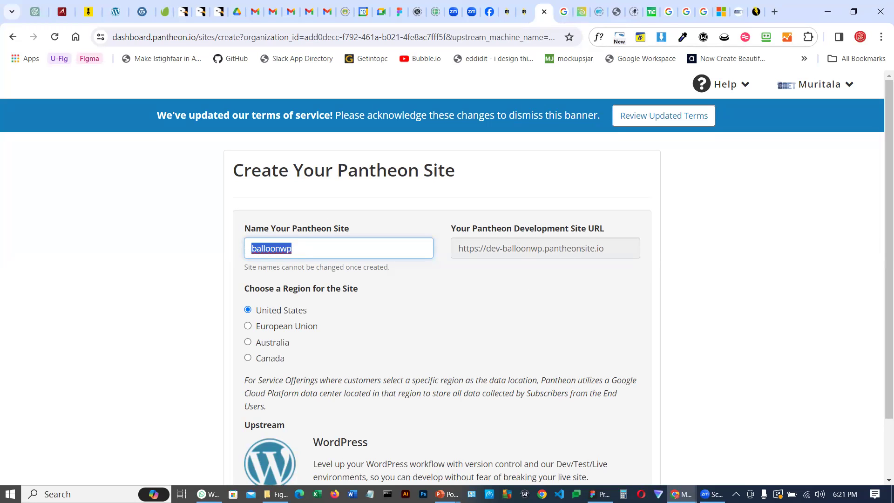
text(muritla)
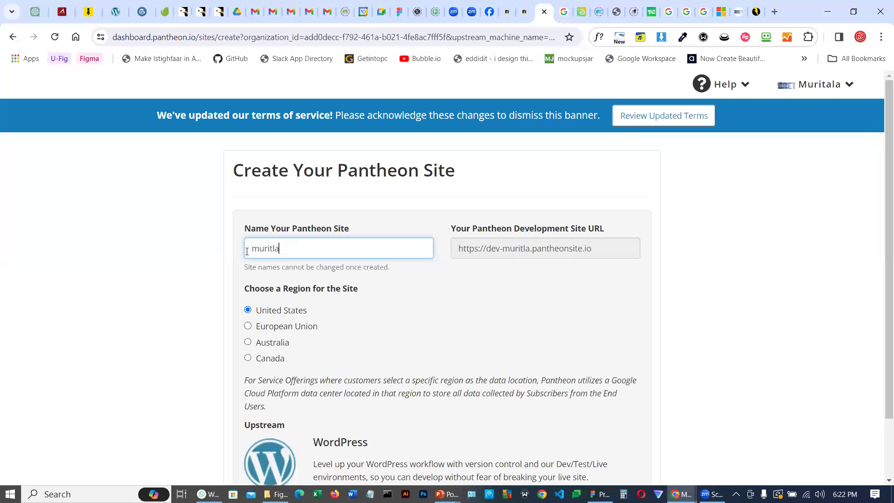
key(BackSpace)
key(BackSpace)
text(ala)
scroll(524, 310, down, 1)
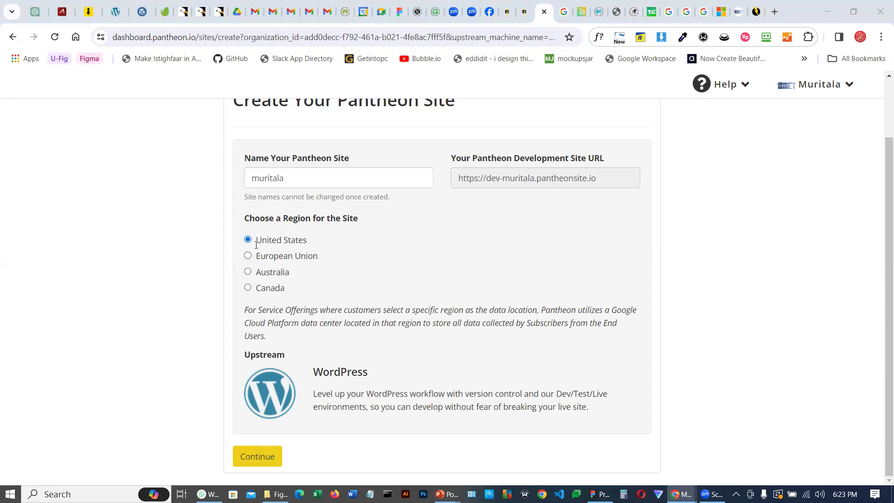
click(256, 458)
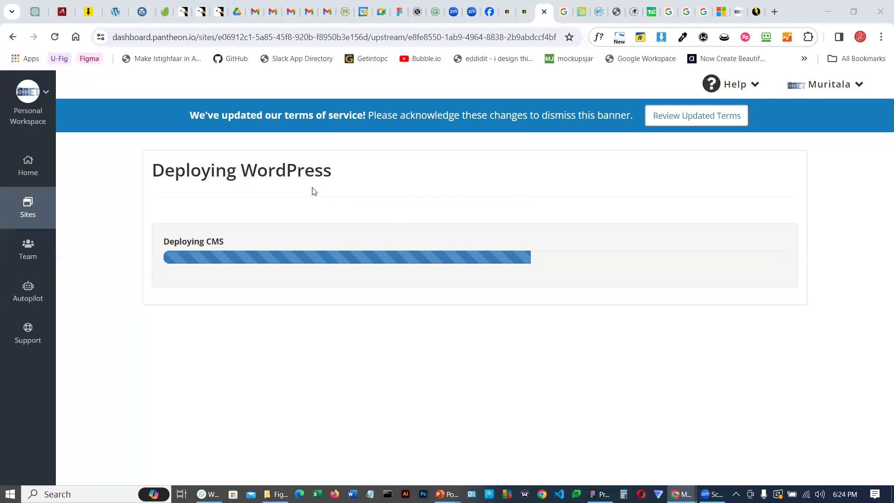
Open a new tab and go to freehosting.com from the address bar suggestions
click(769, 11)
click(371, 36)
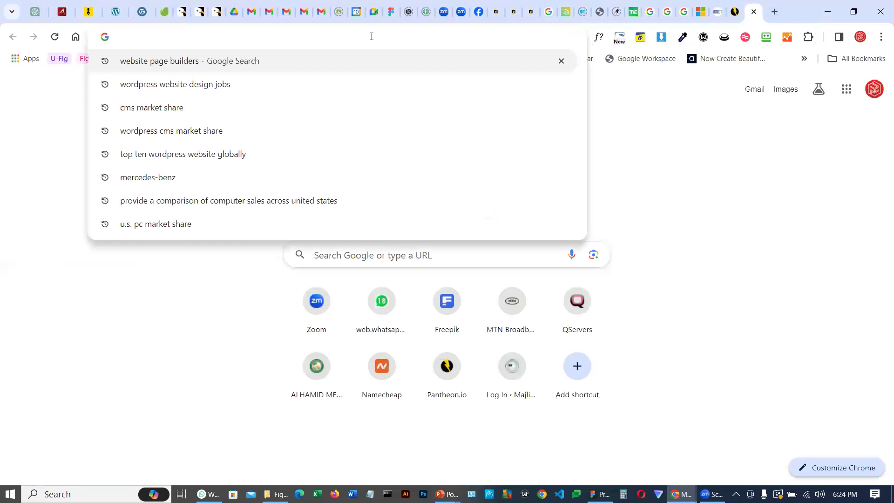
text(freehost)
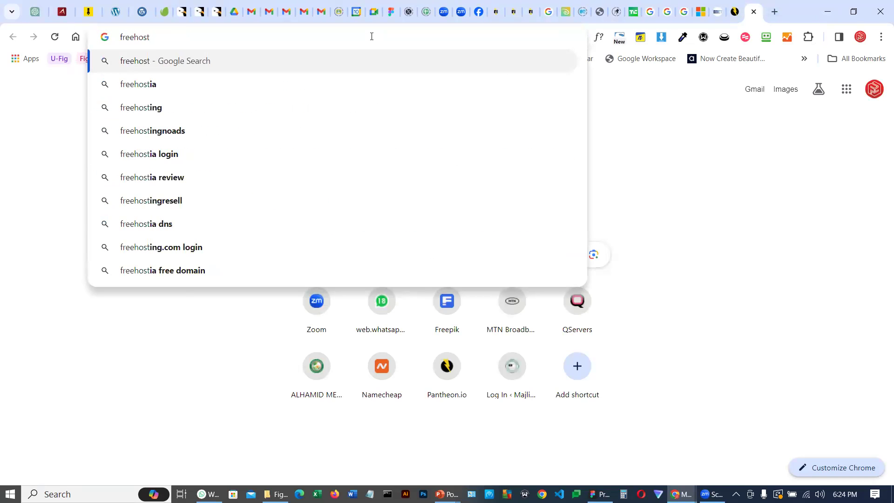
click(147, 114)
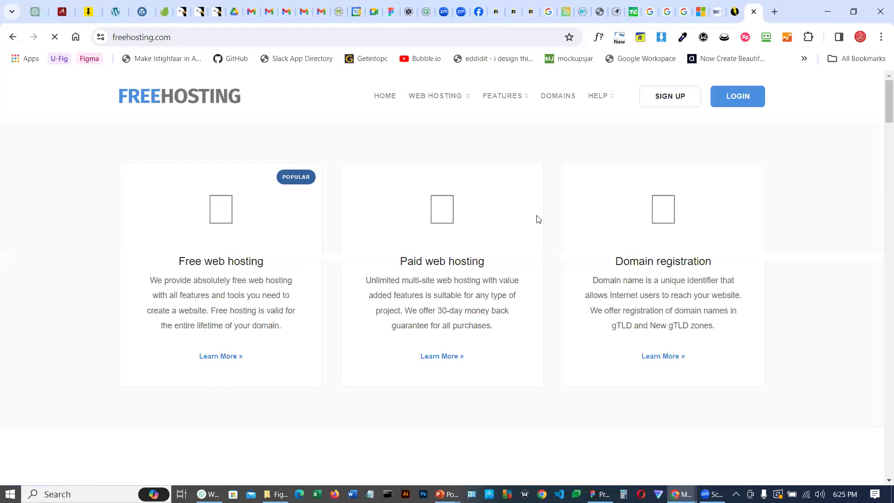
Return to the Pantheon deployment tab and open the new site's Pantheon dashboard
click(735, 10)
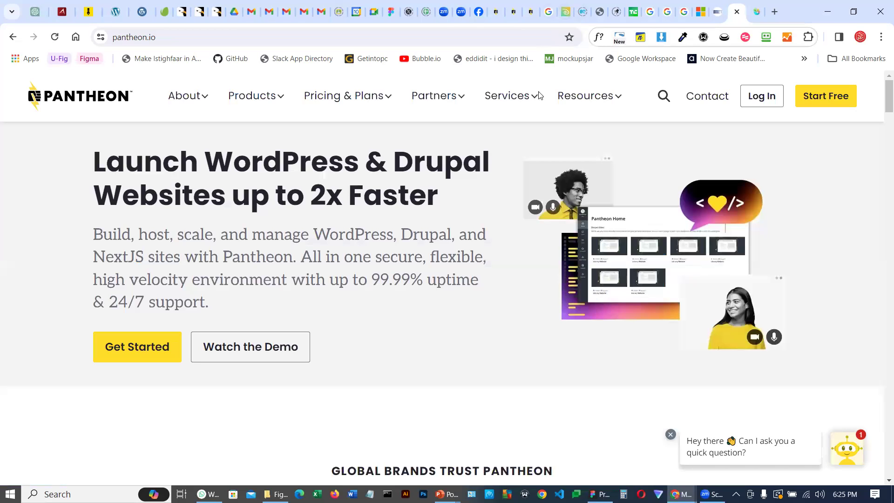
click(530, 12)
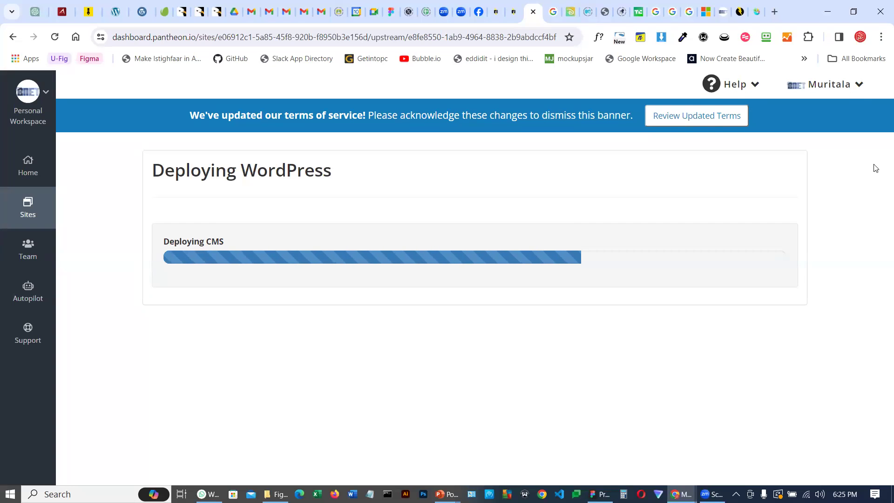
click(756, 12)
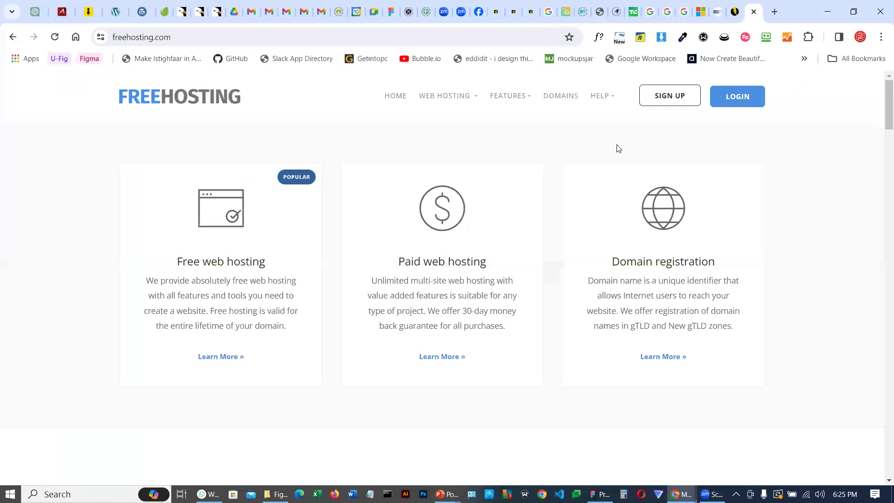
click(531, 12)
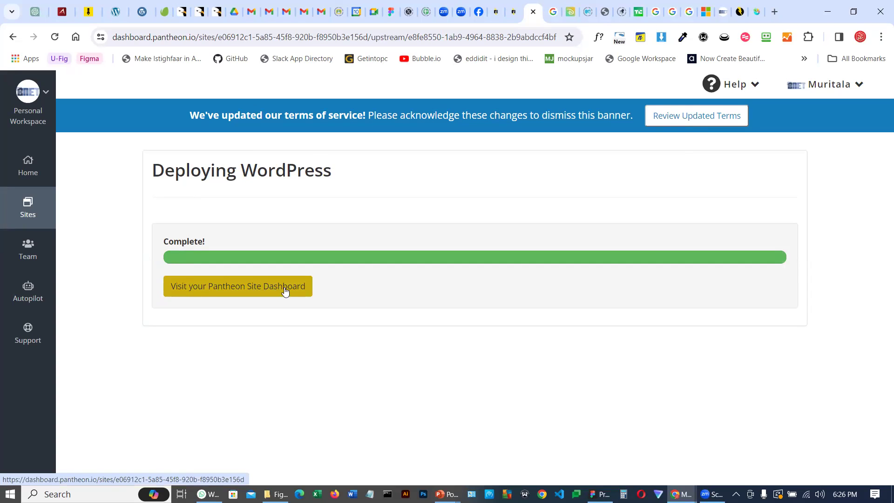
click(248, 287)
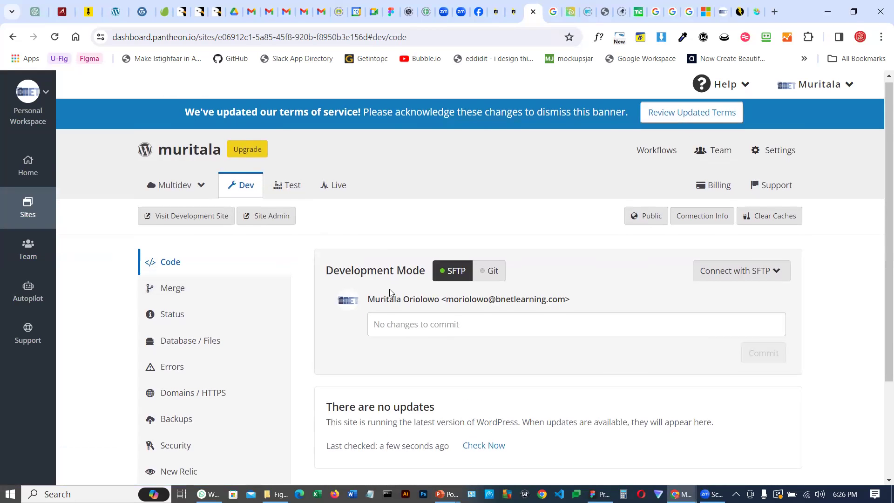
Visit the development site and continue the WordPress installation in English (United States)
scroll(394, 293, down, 1)
scroll(392, 293, up, 1)
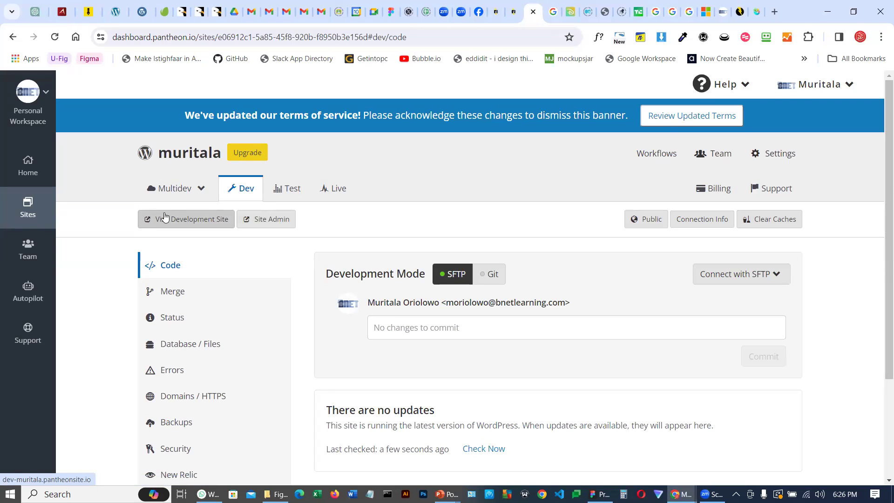
click(188, 220)
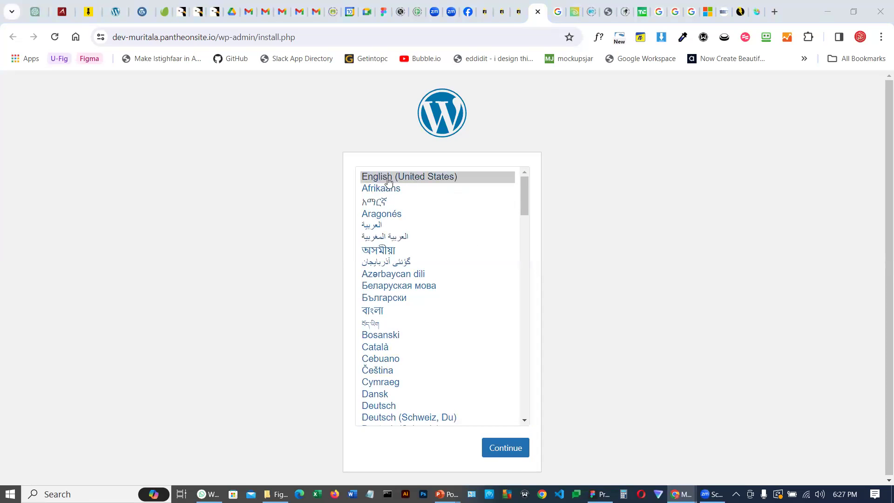
click(501, 455)
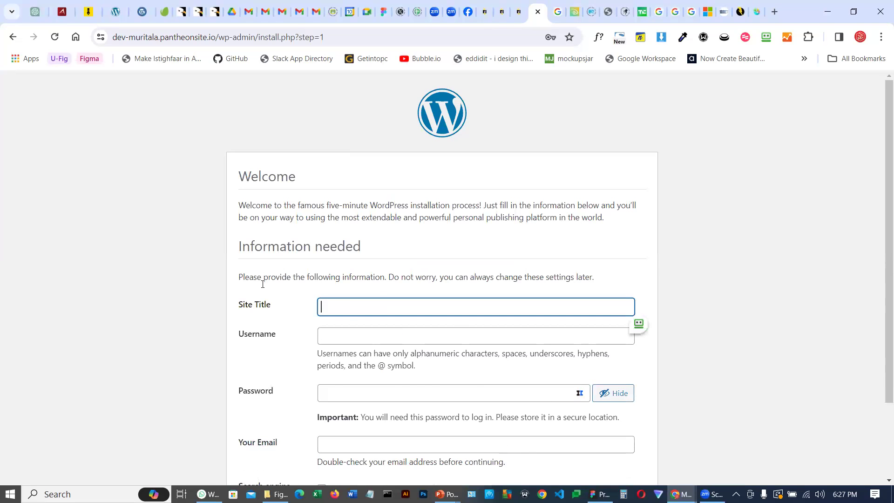
Enter the user's full name as the site title and admin as the username
click(348, 307)
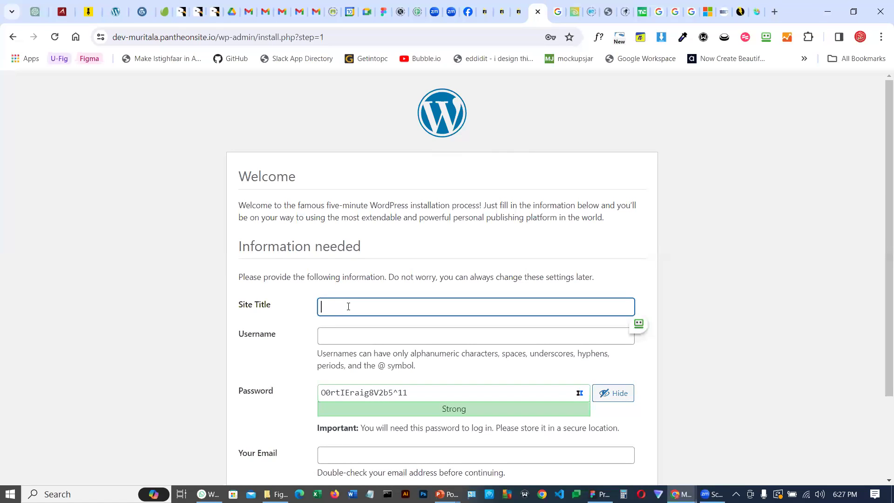
click(343, 340)
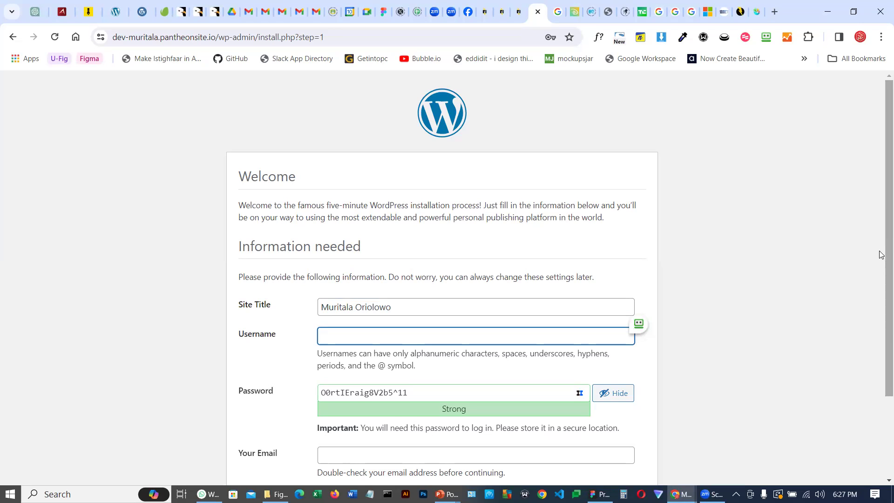
text(admin)
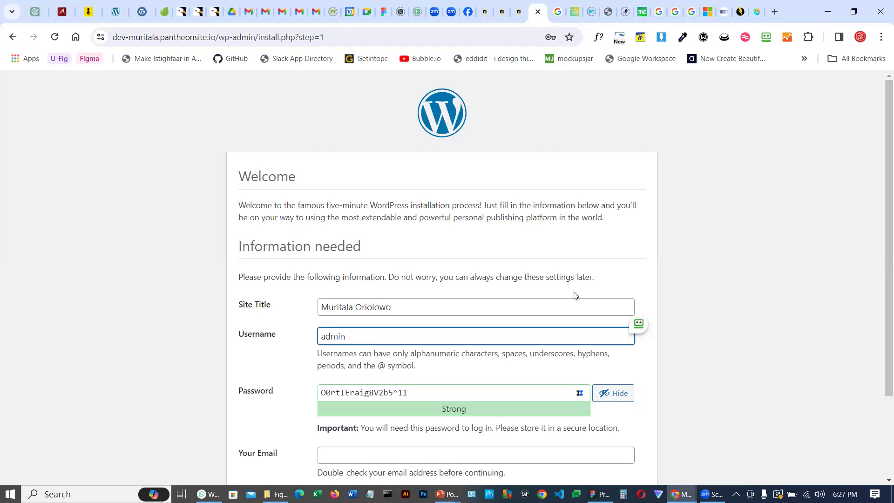
Open Notepad beside the browser and write down the username admin
scroll(438, 326, down, 1)
triple_click(427, 334)
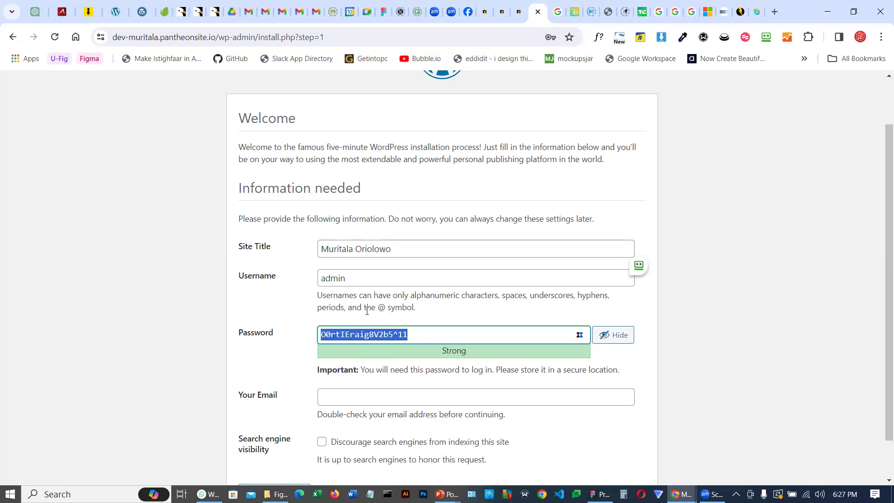
click(354, 334)
click(429, 334)
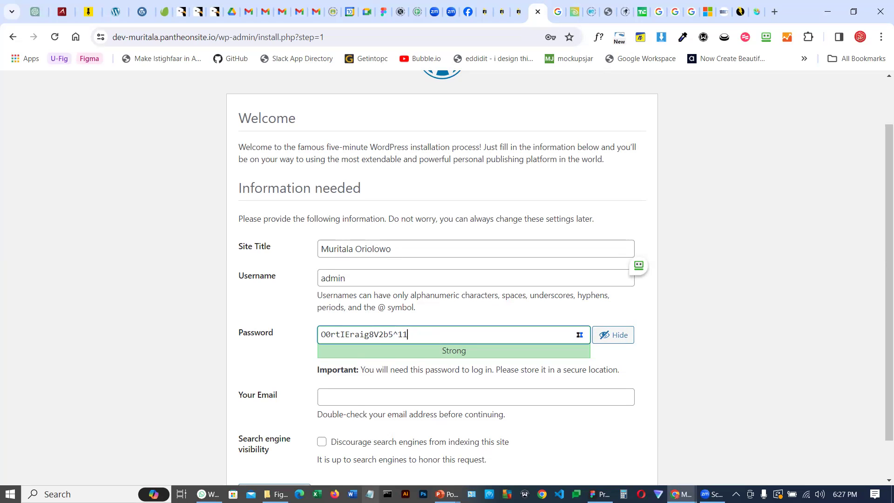
click(370, 495)
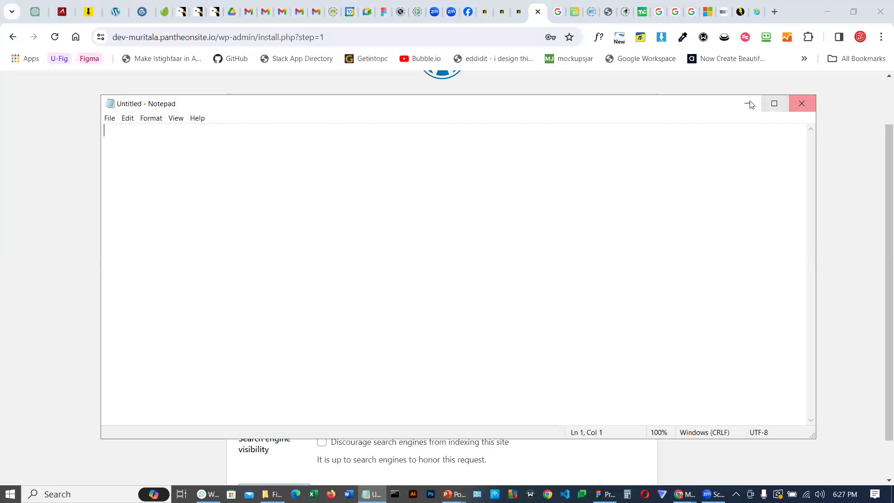
click(764, 106)
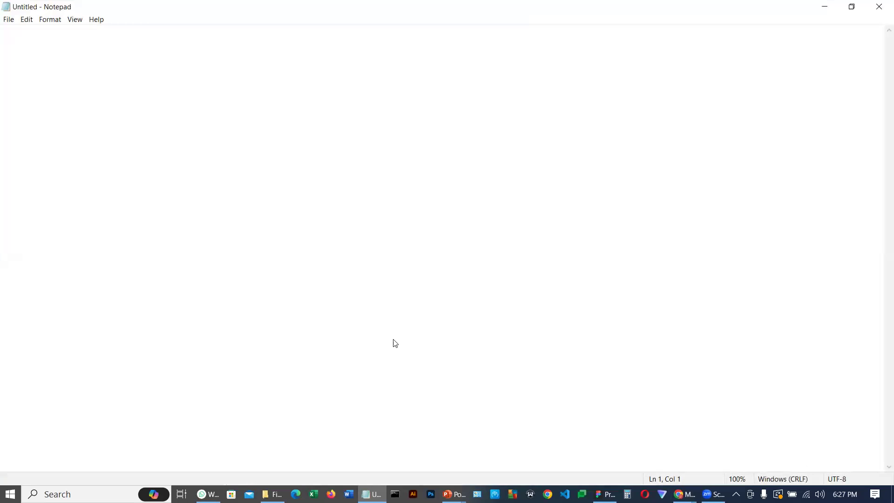
click(852, 7)
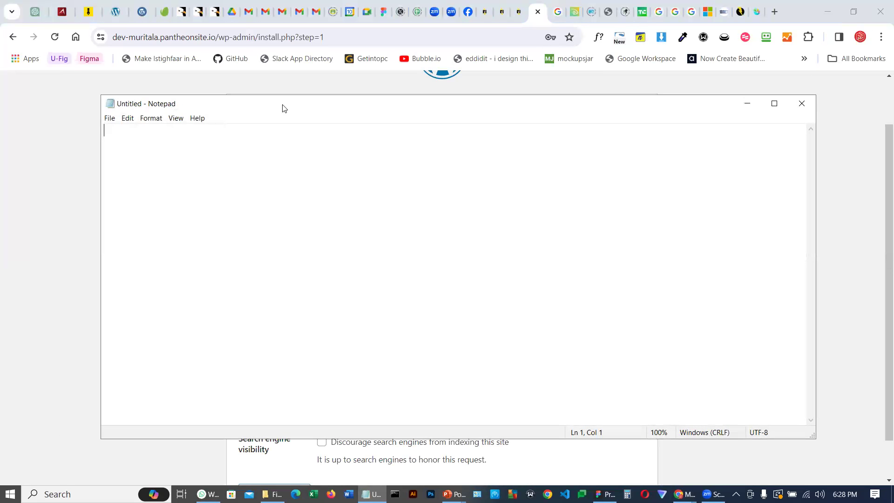
drag(292, 108, 732, 113)
text(d)
key(BackSpace)
text(admin)
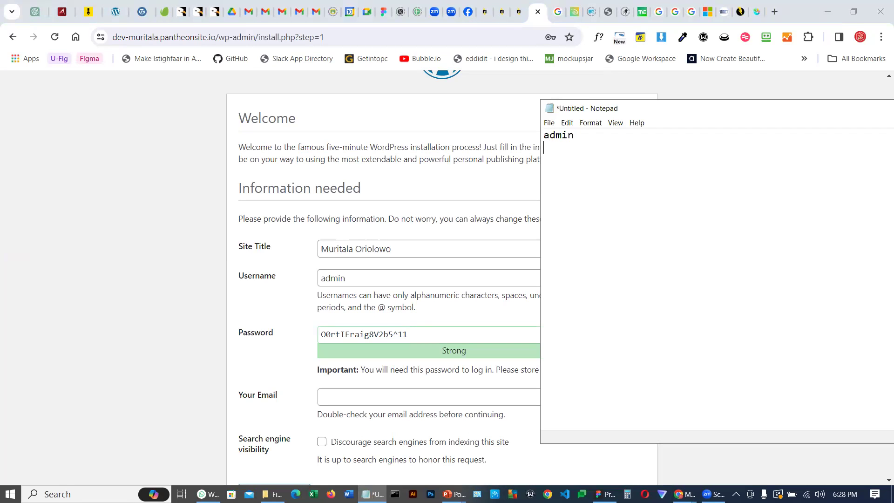
Copy the generated admin password from the installation form into the Notepad note
triple_click(347, 336)
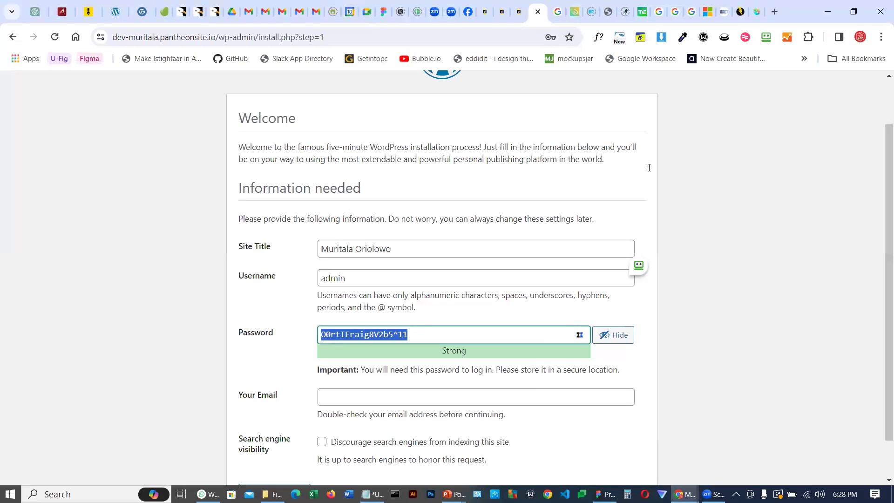
key(ctrl+c)
key(alt+Tab)
key(ctrl+v)
click(459, 117)
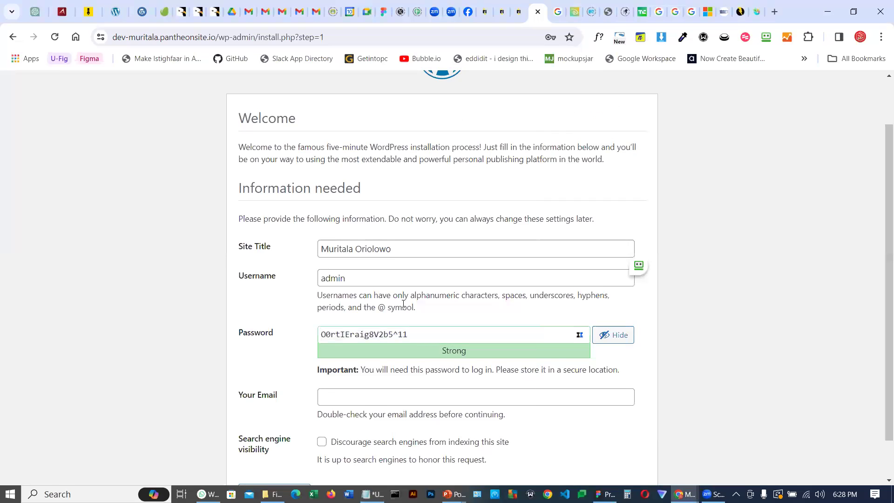
Fill in the admin's e-mail address on the installation form
scroll(403, 304, down, 1)
click(372, 349)
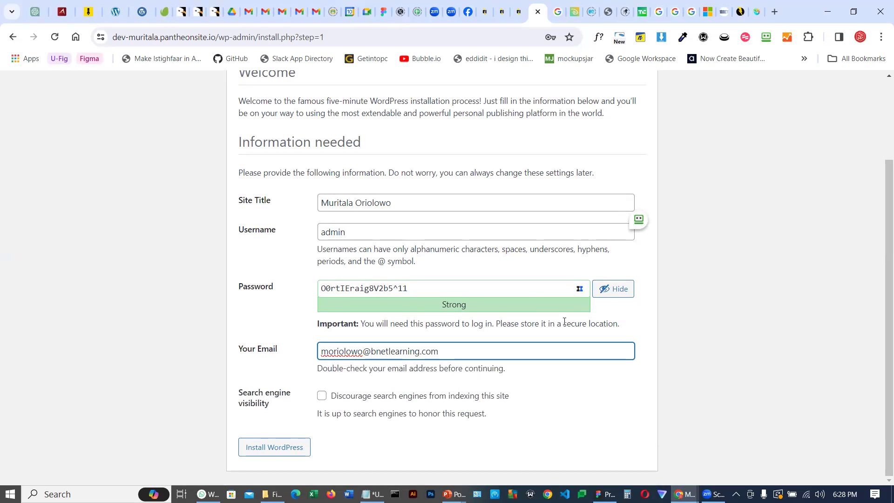
Tick the option to discourage search engines from indexing the site and install WordPress
click(624, 406)
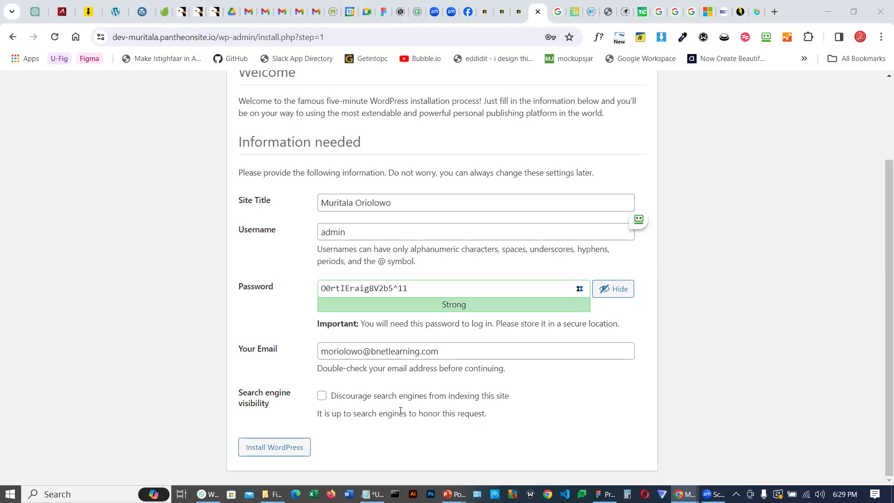
click(322, 396)
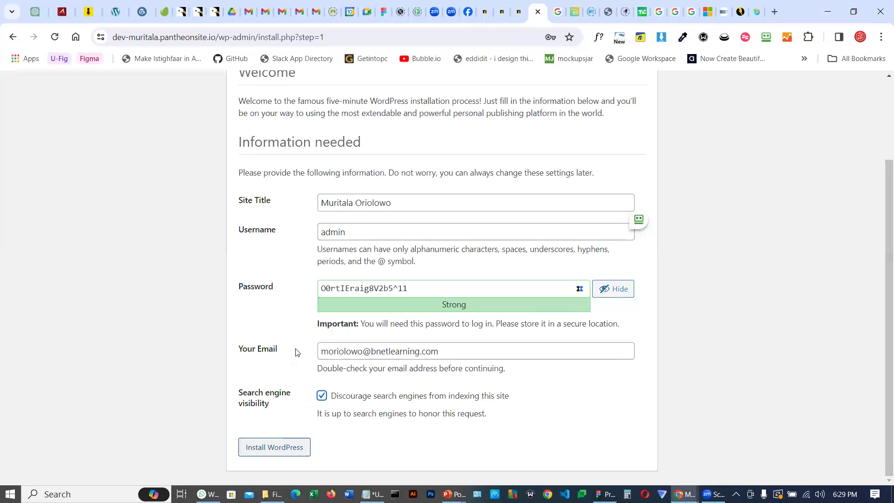
key(Tab)
key(Return)
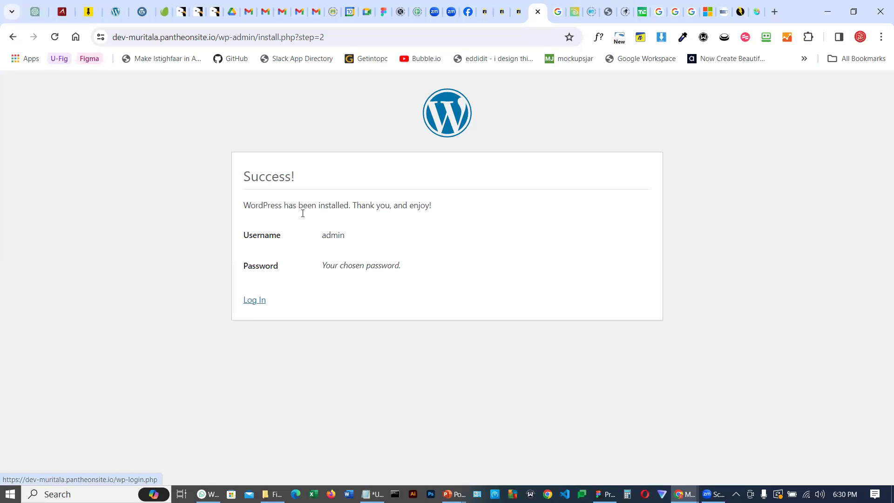
Log in to the new site as admin with the saved password and Remember Me, saving the credentials in RoboForm
drag(321, 235, 342, 237)
key(ctrl+c)
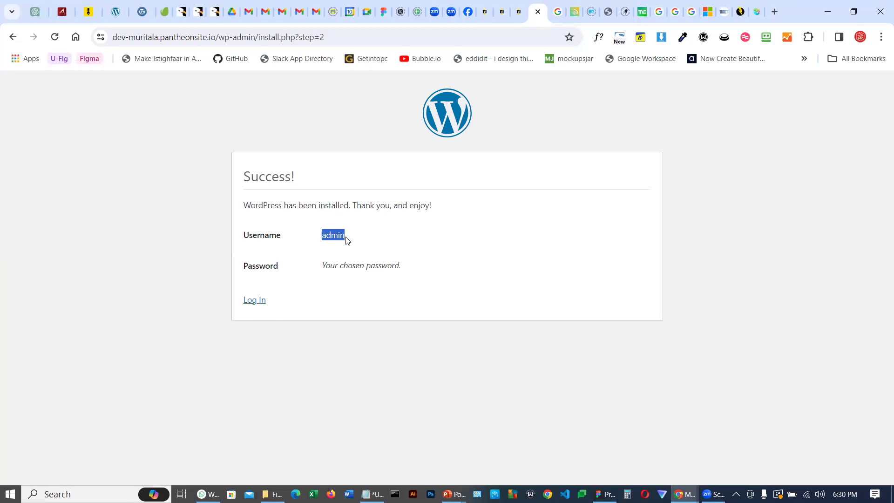
click(256, 301)
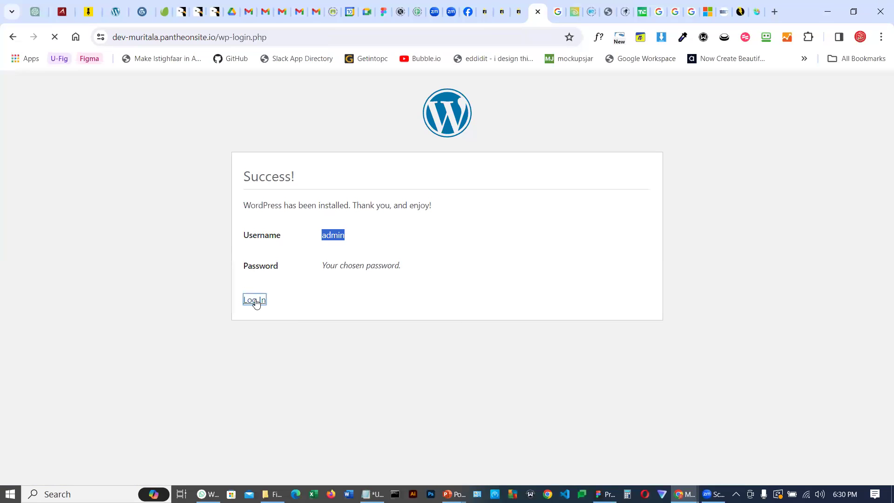
key(ctrl+v)
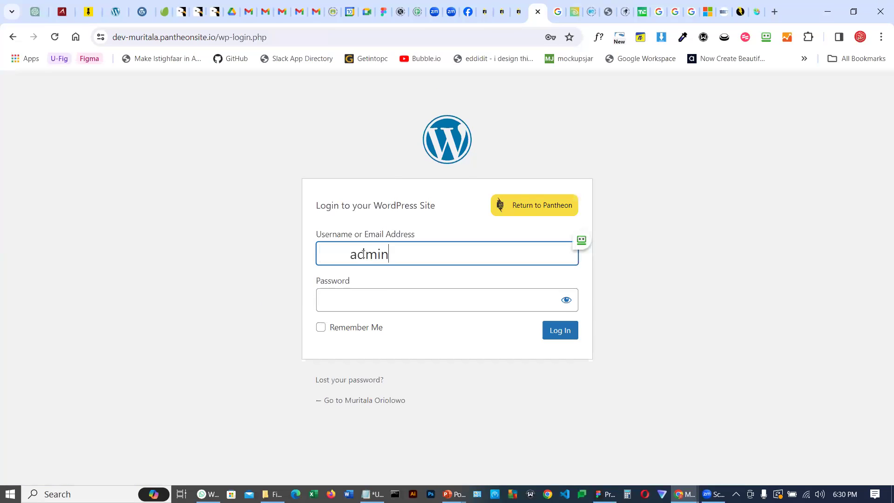
drag(353, 254, 300, 265)
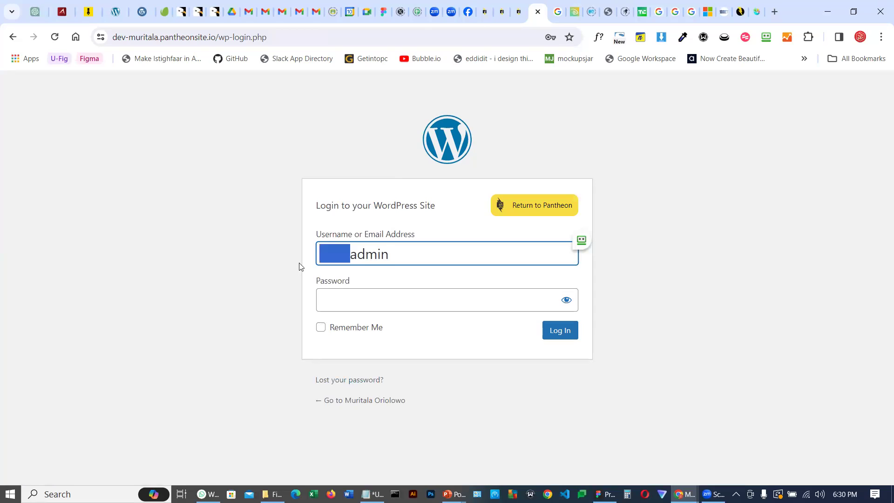
key(BackSpace)
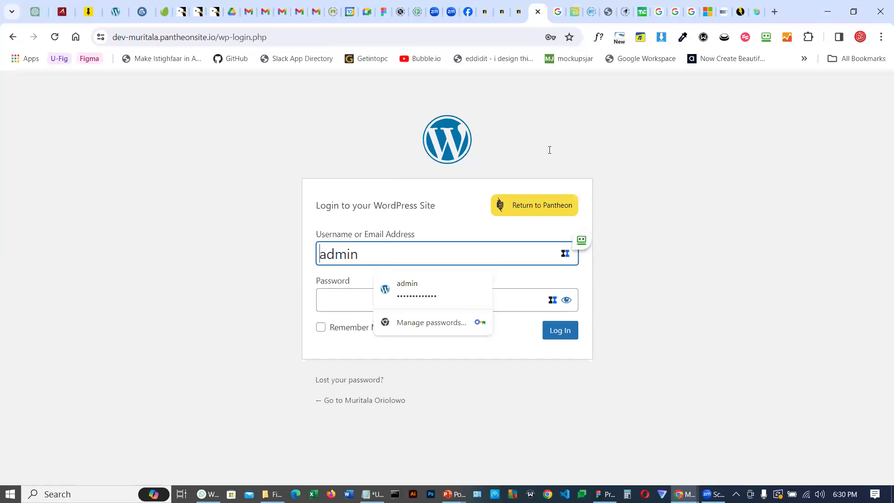
key(alt+Tab)
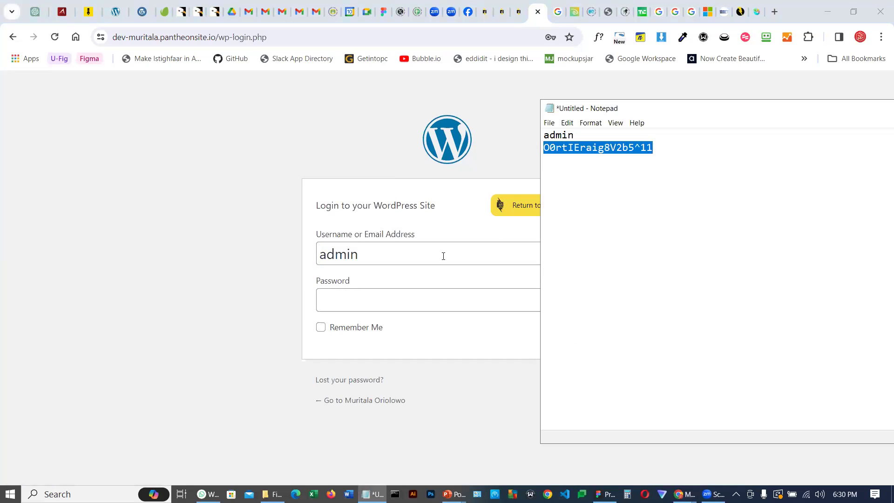
click(355, 297)
key(ctrl+v)
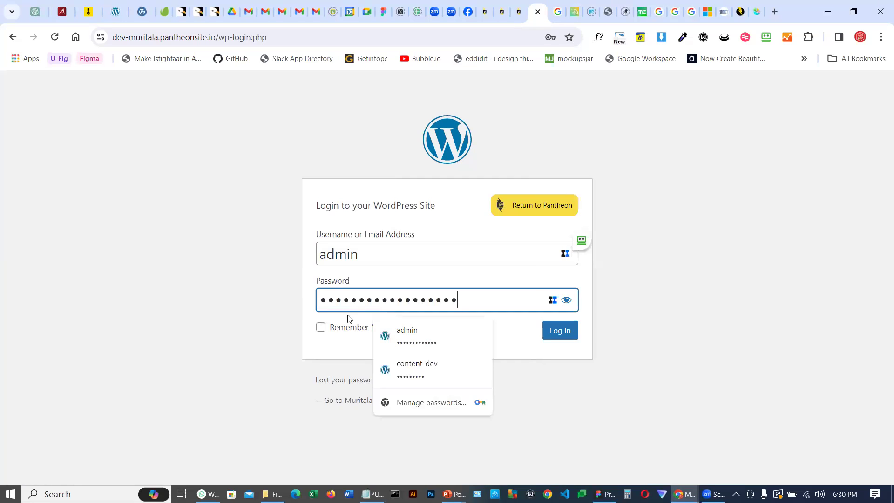
click(321, 328)
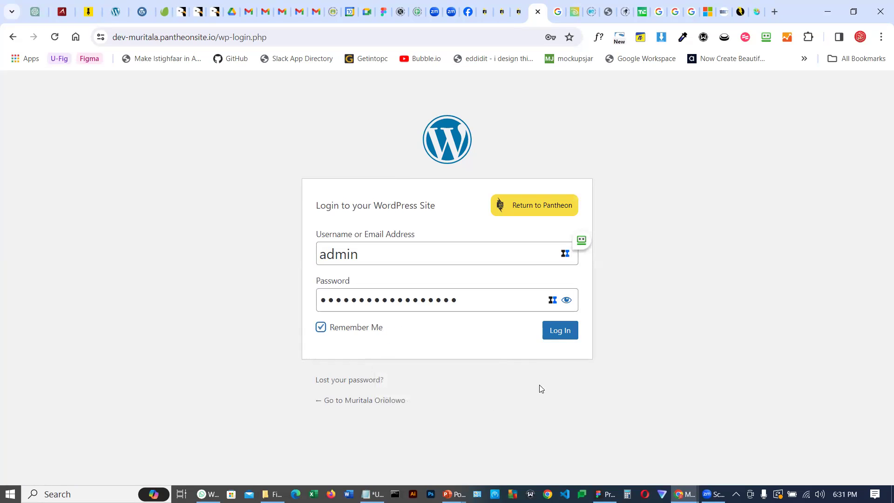
click(563, 333)
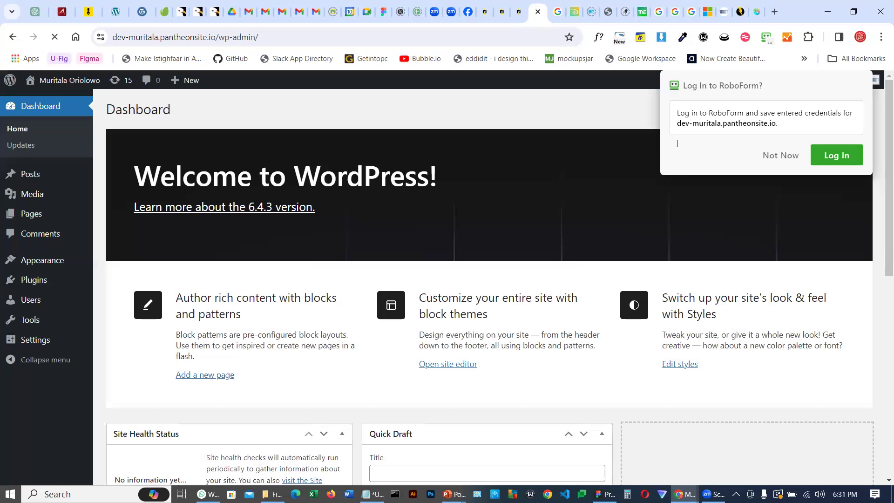
click(774, 156)
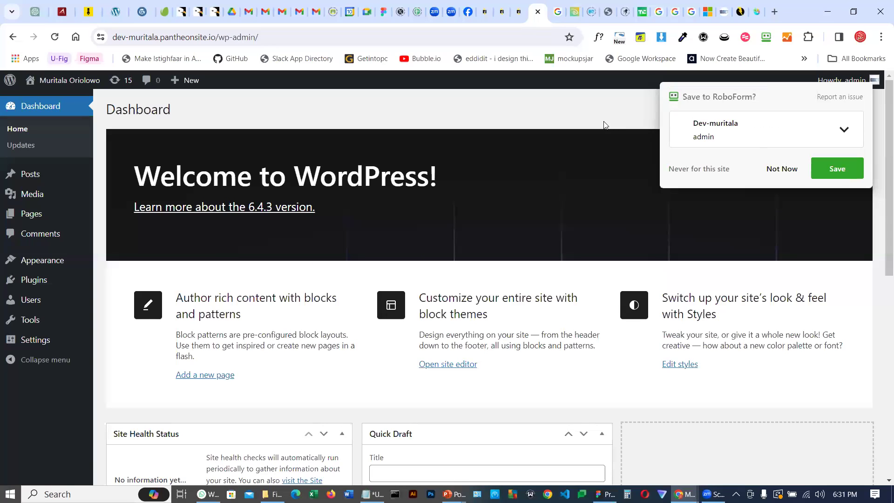
click(830, 173)
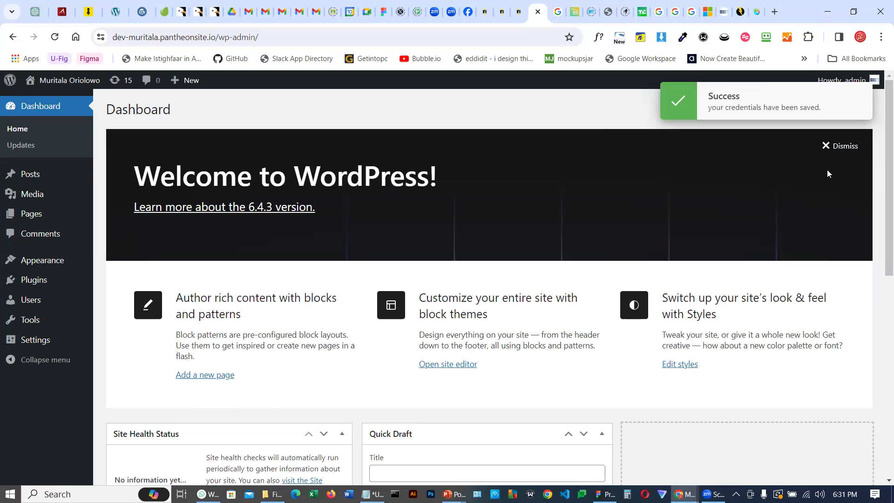
Browse the BNET Learning homepage in its tab and return to the Pantheon site dashboard
click(724, 11)
scroll(666, 257, down, 15)
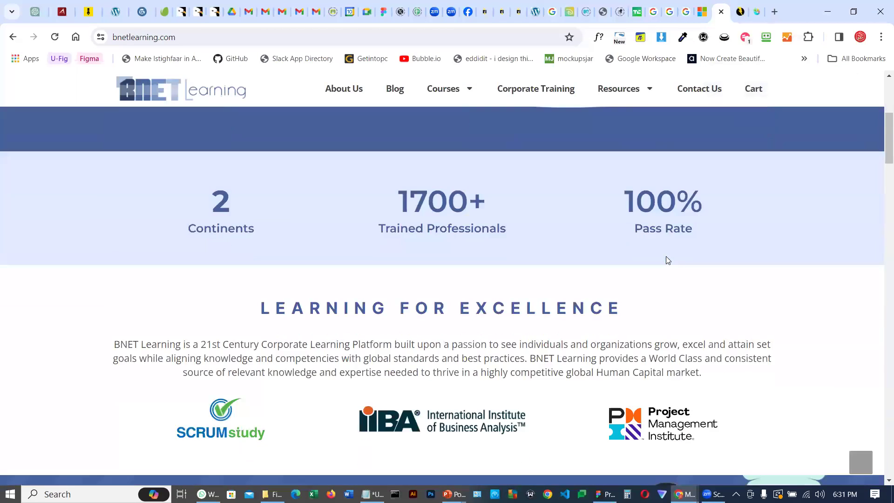
scroll(669, 261, down, 15)
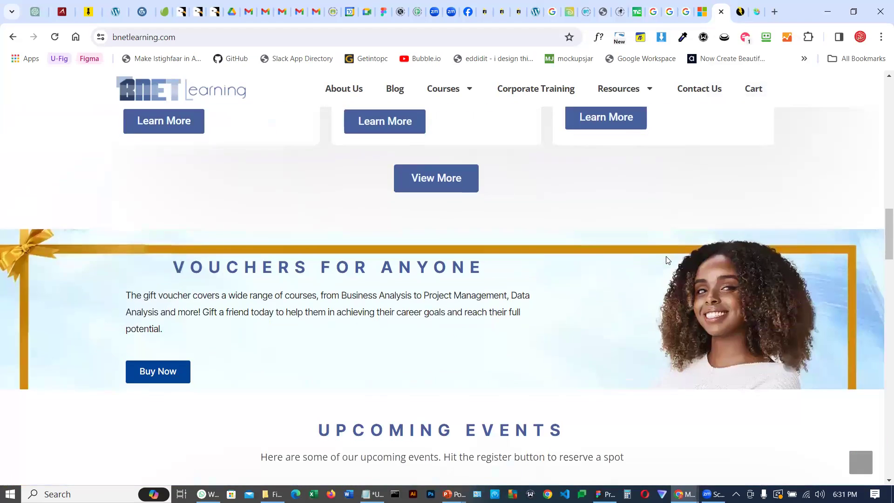
scroll(666, 259, up, 12)
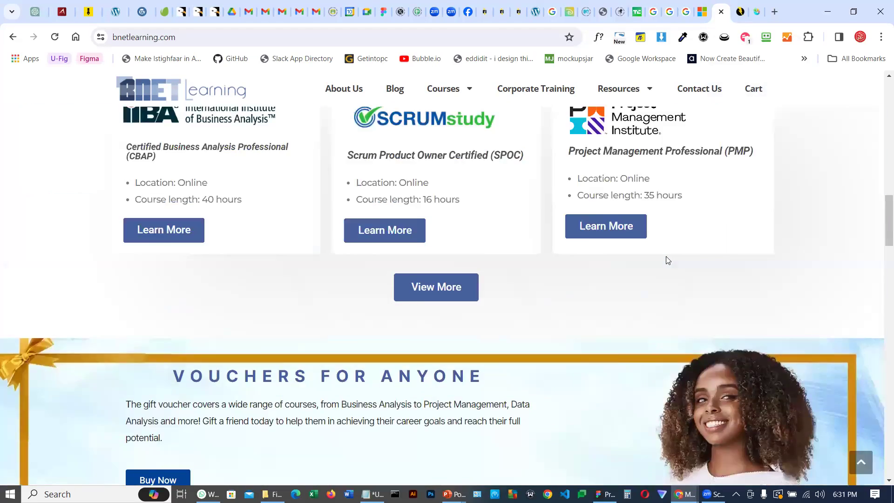
scroll(668, 260, up, 15)
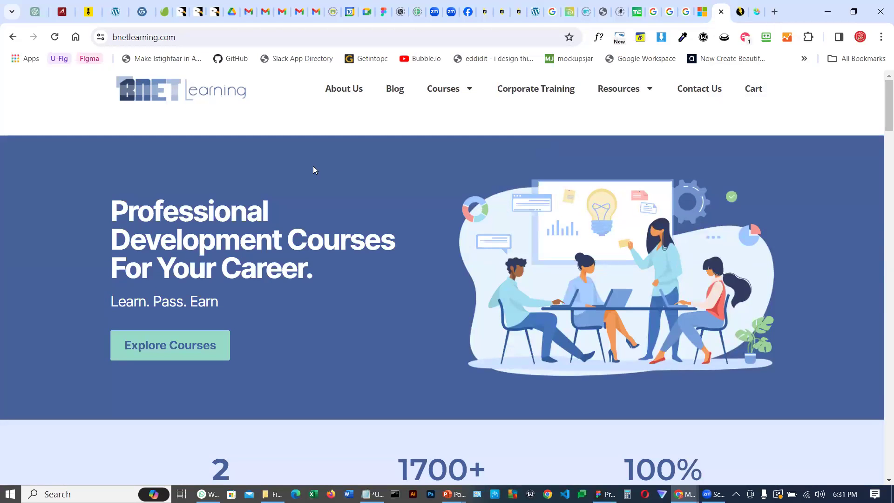
scroll(310, 287, down, 3)
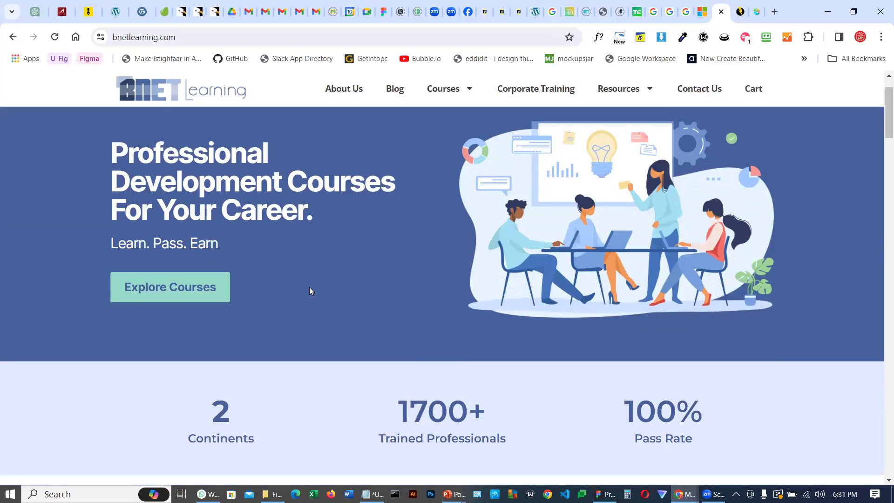
scroll(394, 292, up, 3)
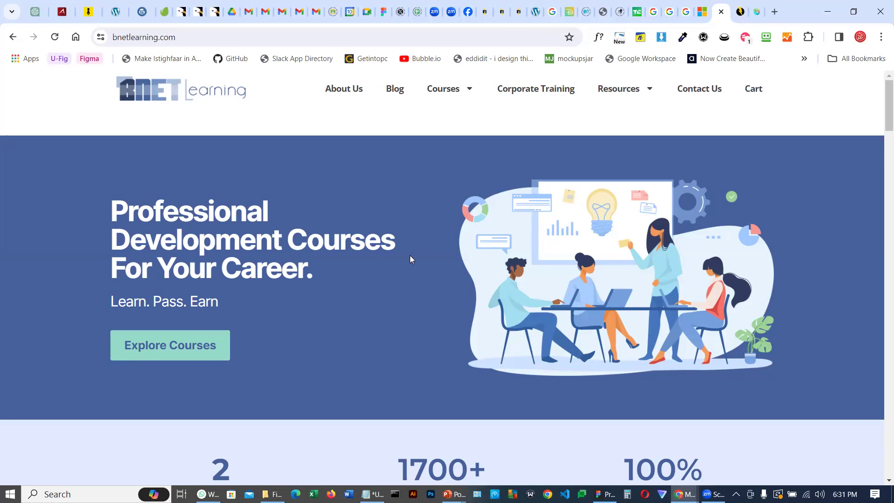
scroll(405, 242, down, 4)
scroll(443, 208, down, 3)
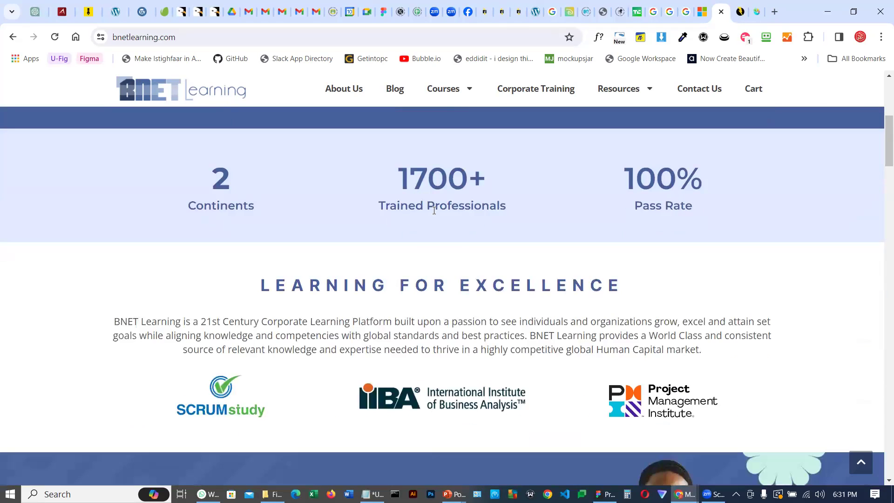
scroll(461, 210, down, 2)
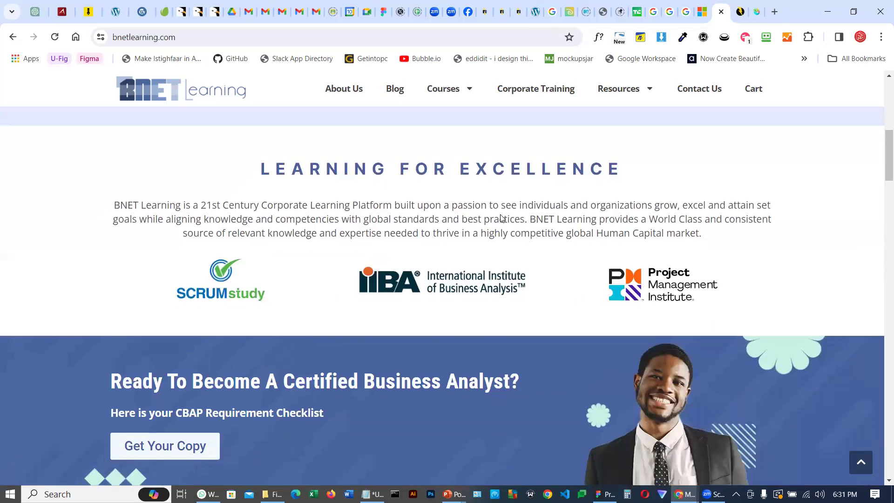
scroll(501, 218, down, 5)
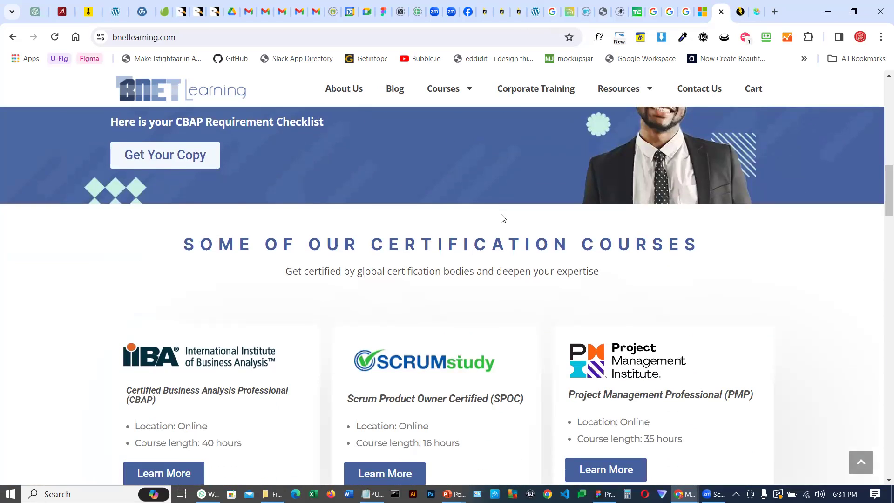
scroll(494, 233, up, 7)
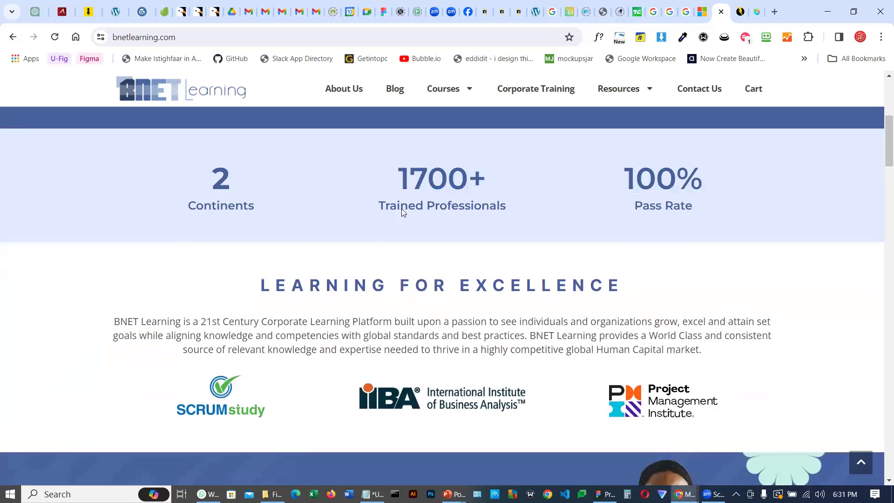
scroll(368, 229, up, 5)
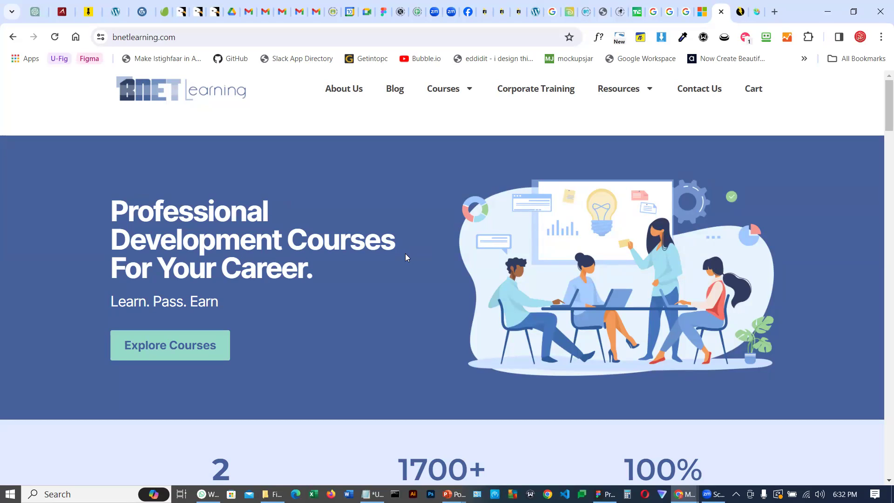
click(517, 13)
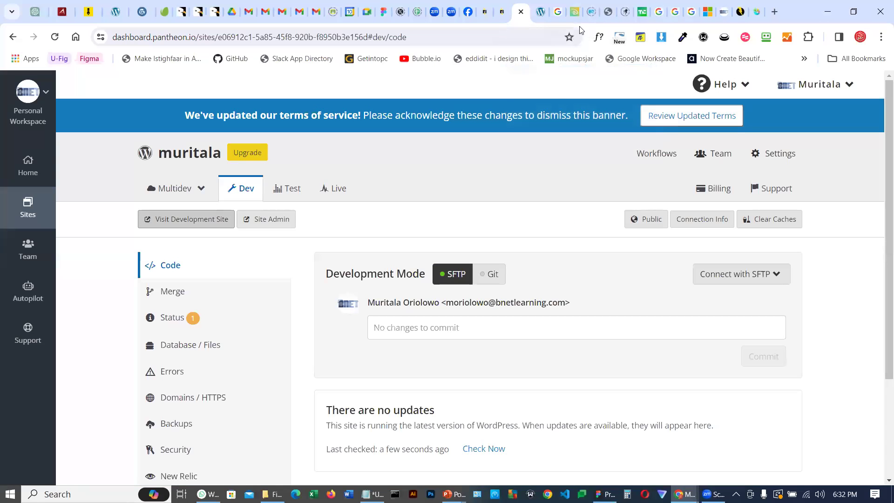
Switch to the WordPress dashboard tab and scroll through its welcome panels
click(540, 15)
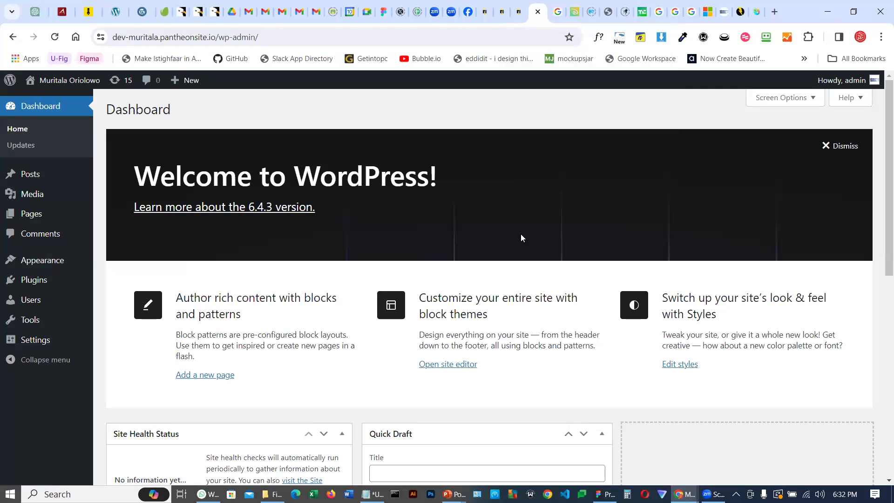
scroll(522, 233, down, 5)
scroll(522, 235, down, 4)
scroll(521, 235, up, 8)
mouse_move(54, 84)
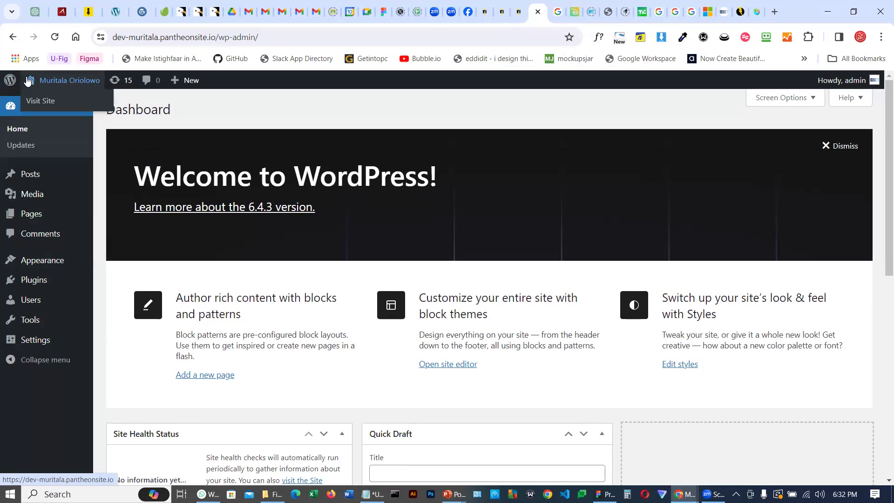
Open the site's front end in a new tab from the site-name menu's Visit Site link
right_click(41, 103)
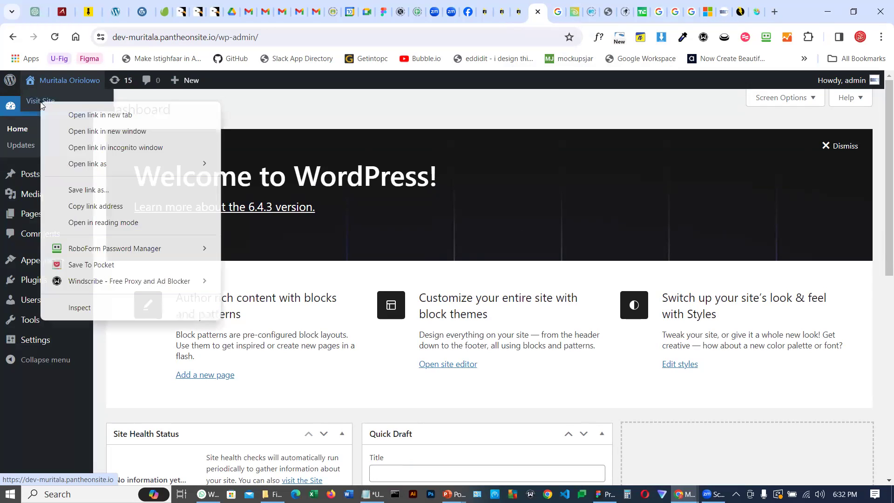
click(108, 117)
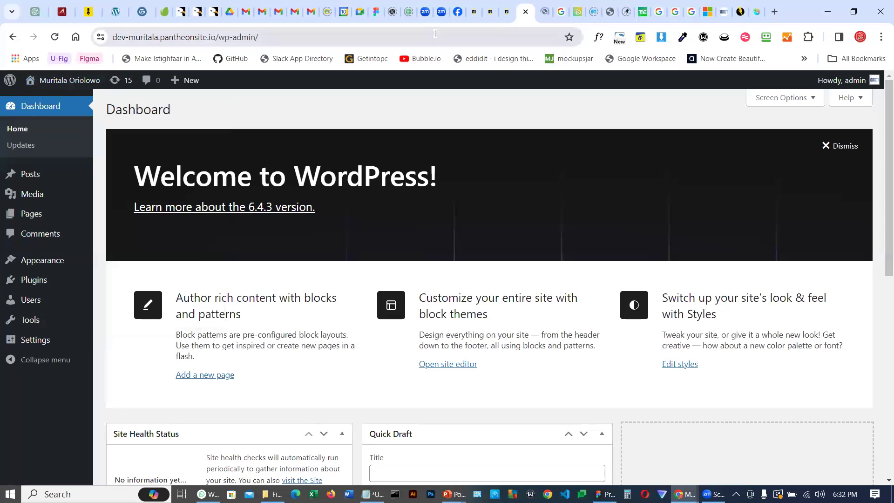
click(540, 12)
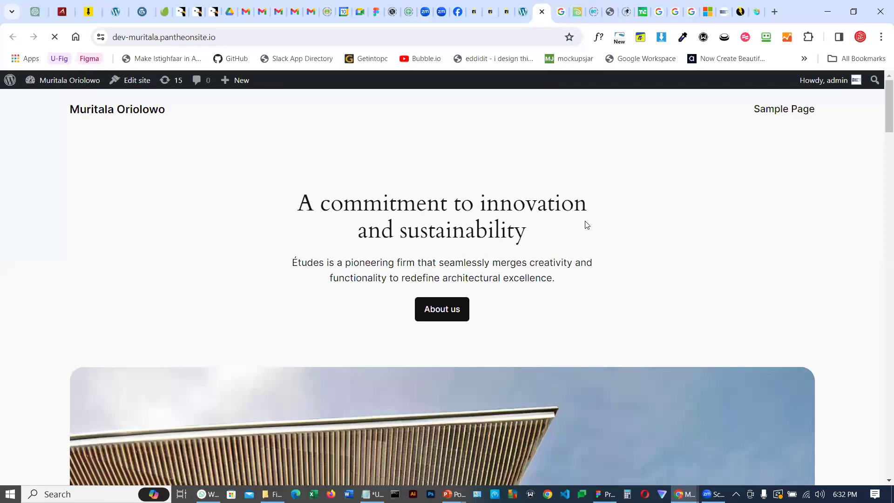
Scroll through the live site's homepage and inspect its web address
scroll(587, 225, down, 12)
scroll(587, 225, down, 5)
scroll(585, 223, up, 10)
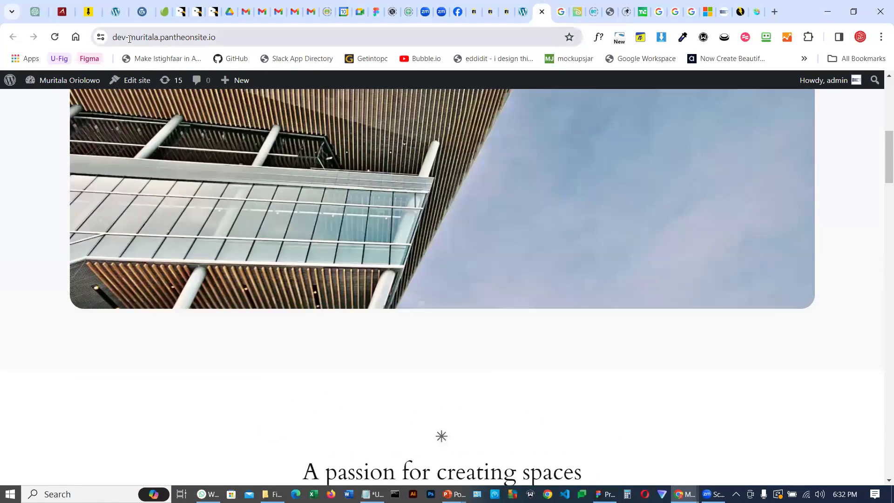
click(129, 38)
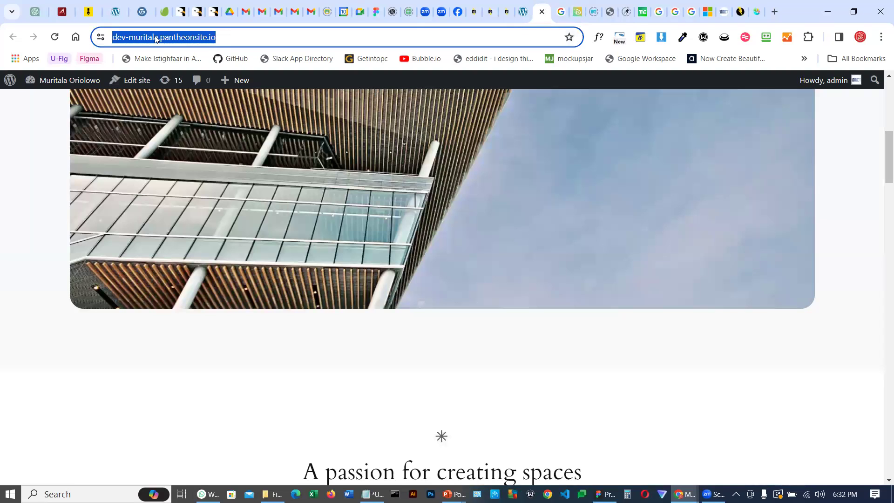
click(176, 41)
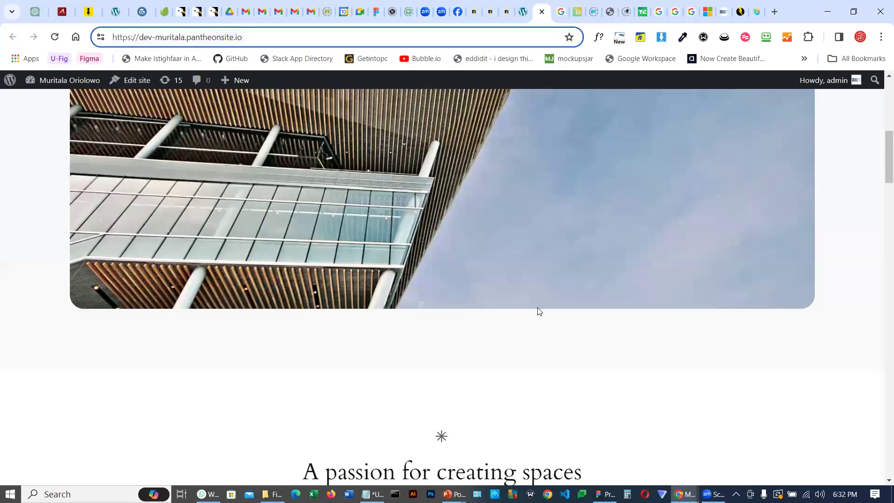
scroll(528, 305, up, 10)
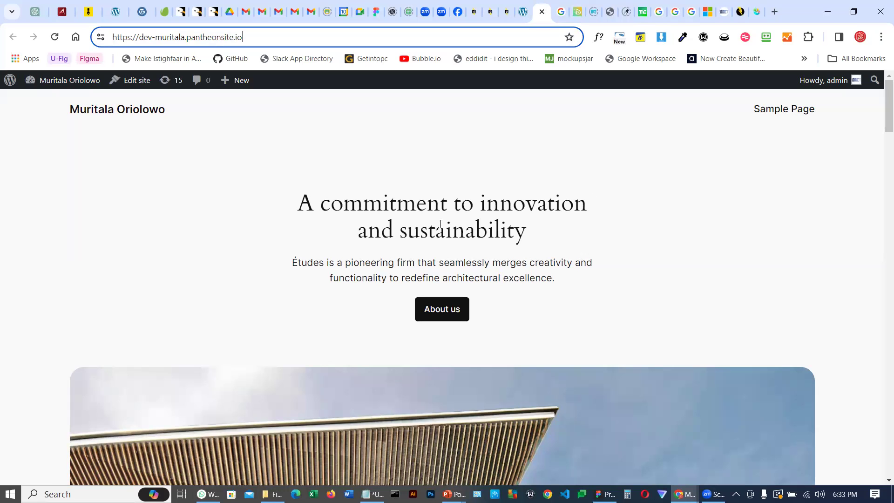
scroll(440, 224, down, 10)
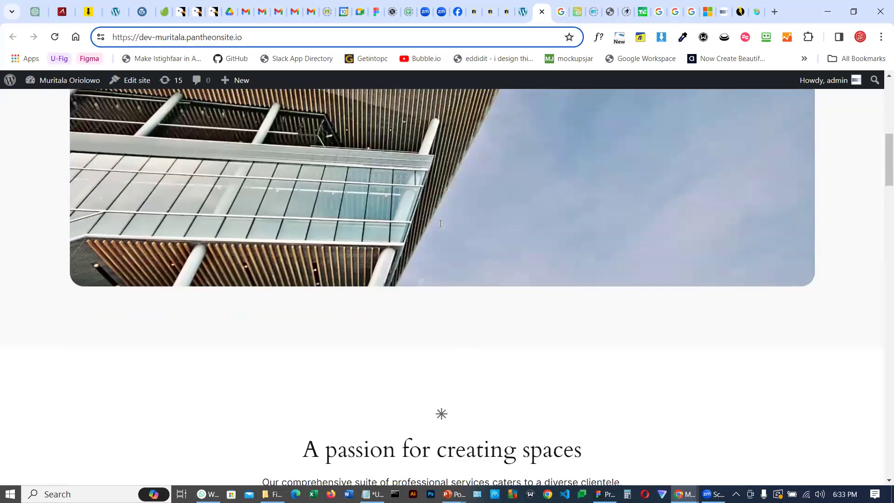
scroll(440, 223, down, 15)
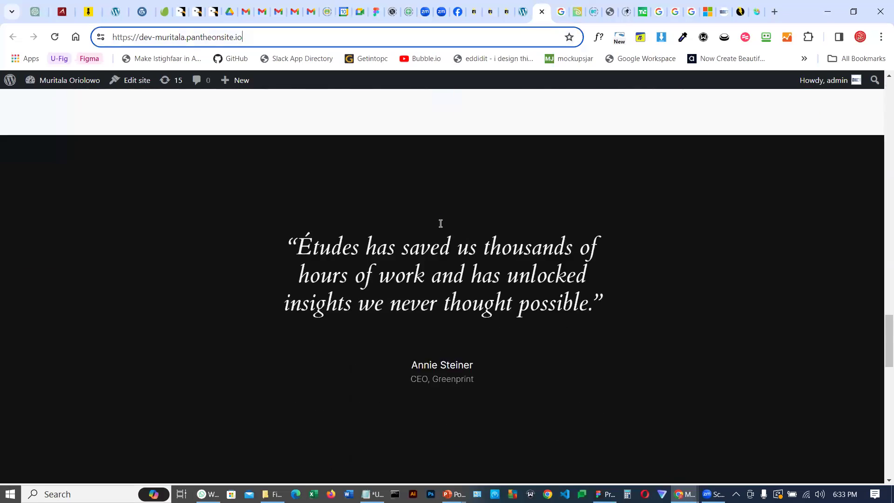
scroll(440, 223, down, 10)
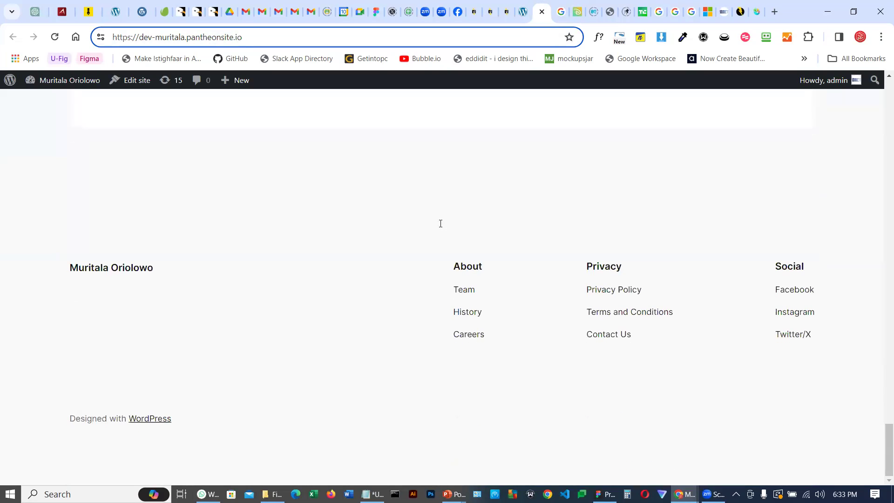
drag(882, 406, 881, 96)
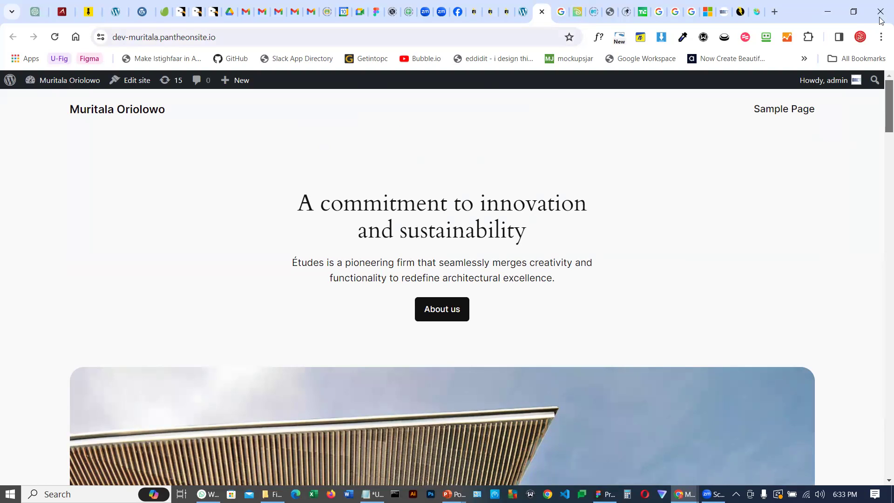
Return to the dashboard tab and open the Themes page under Appearance
click(523, 13)
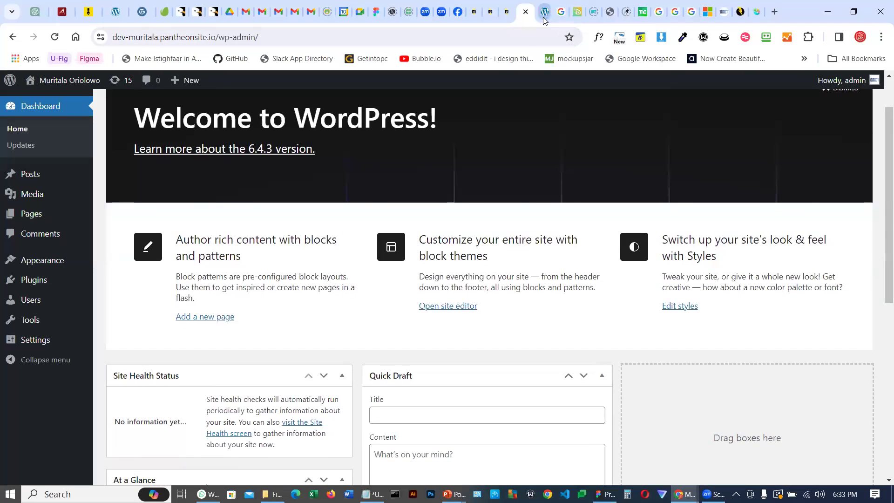
click(543, 11)
click(522, 13)
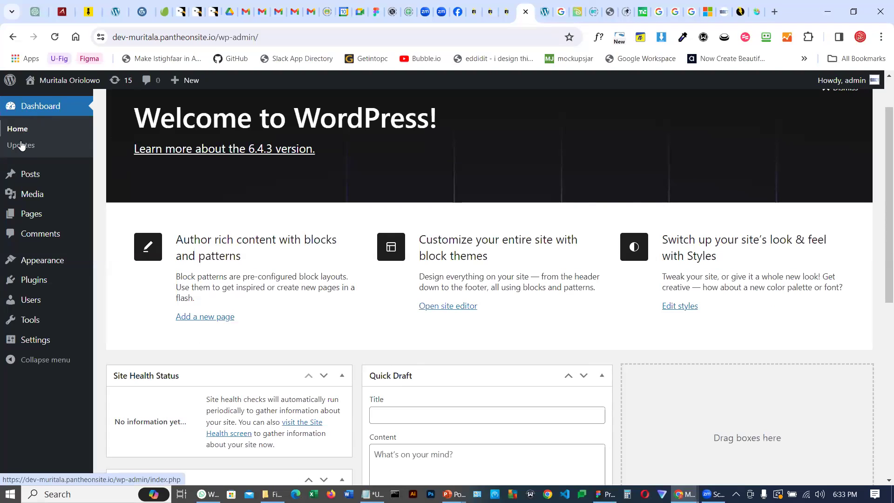
mouse_move(33, 198)
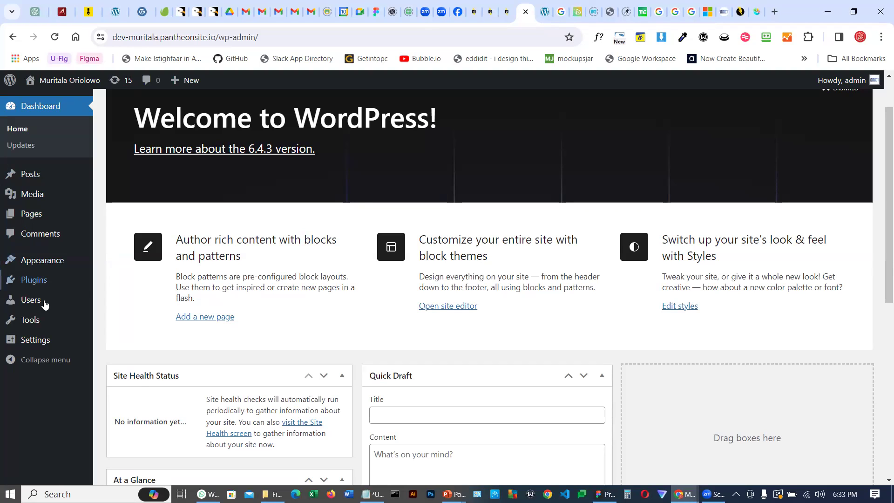
mouse_move(44, 266)
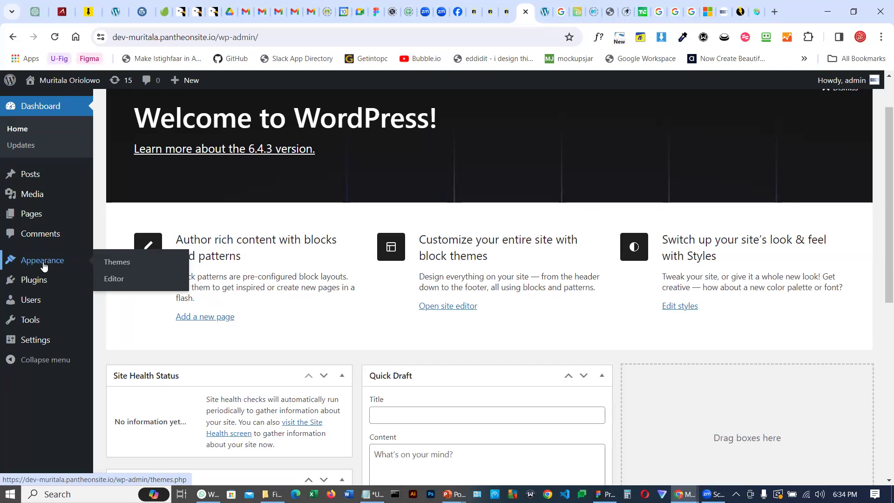
click(118, 265)
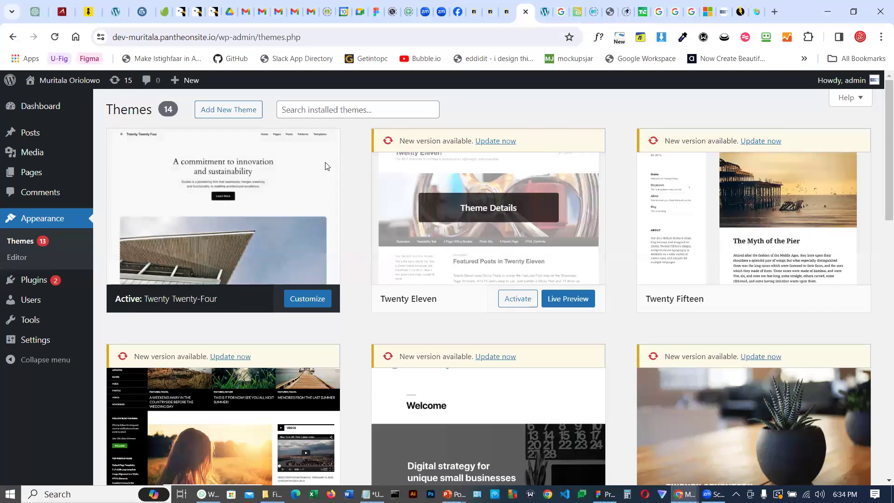
Scroll through the installed themes
scroll(521, 275, down, 6)
scroll(491, 259, down, 9)
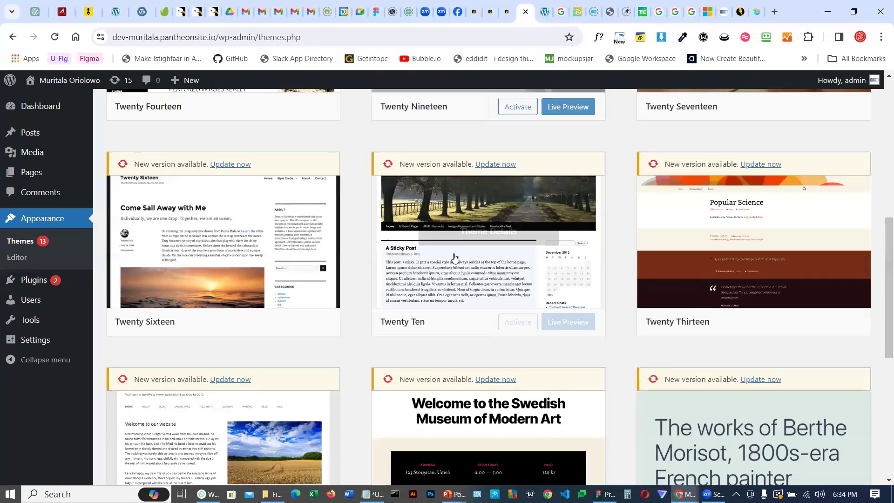
scroll(454, 285, up, 15)
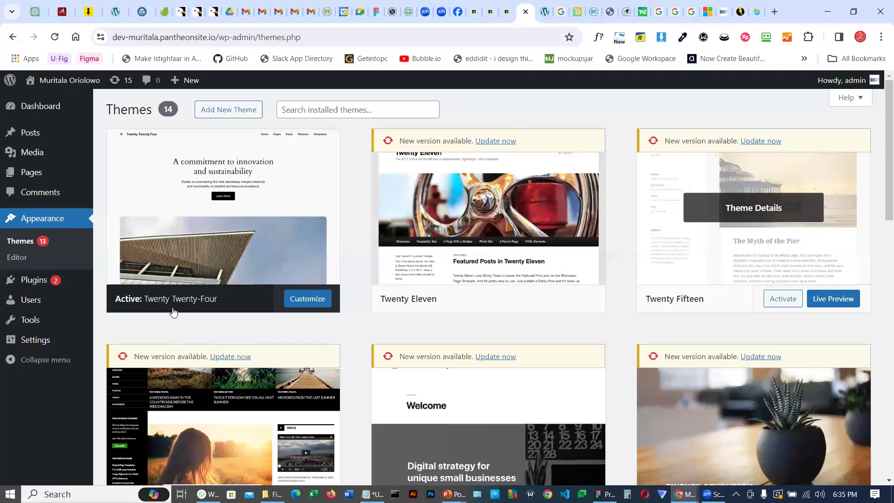
Activate the Twenty Twenty-Three theme
scroll(180, 328, down, 5)
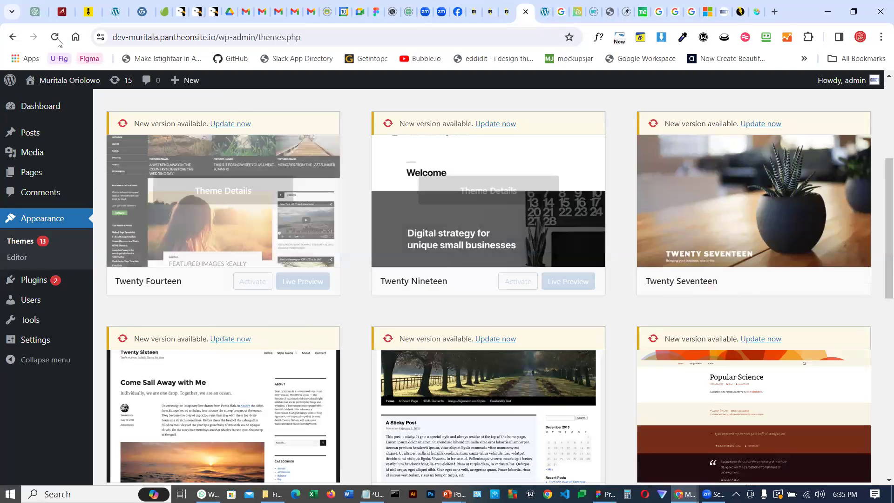
scroll(42, 255, down, 3)
scroll(35, 264, down, 6)
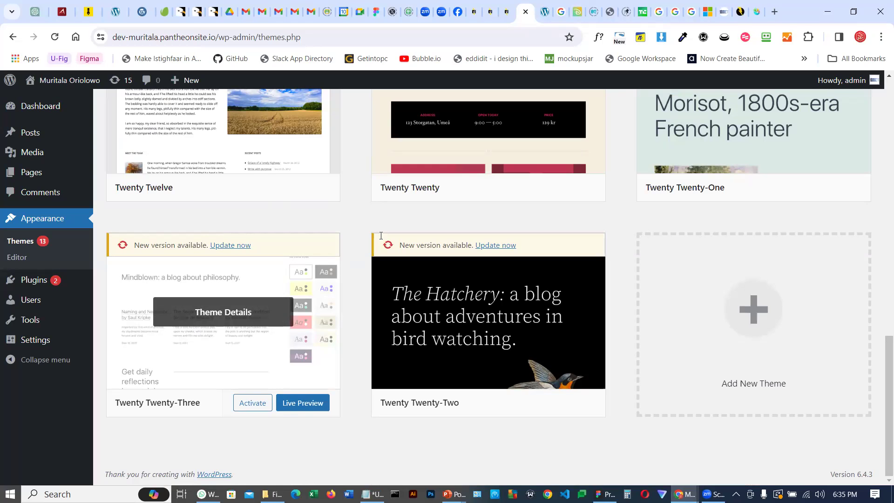
click(253, 403)
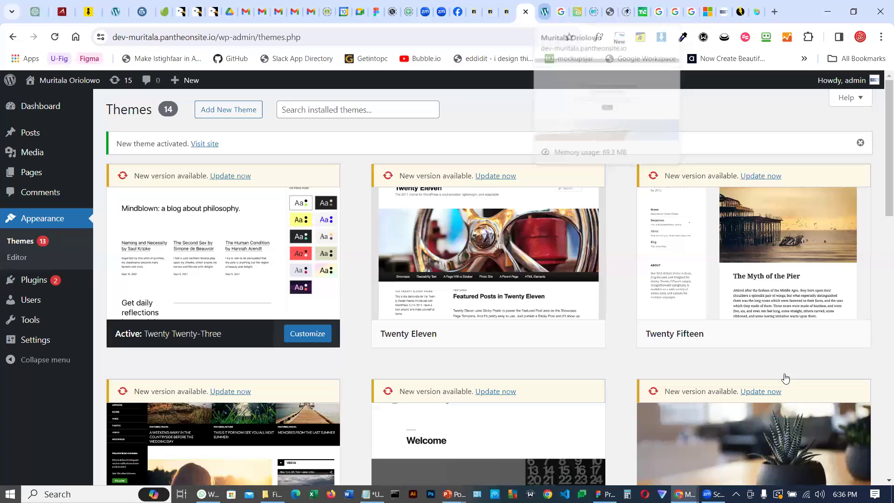
Reload the site tab to preview the homepage with the new theme
click(544, 12)
key(ctrl+r)
scroll(179, 348, down, 6)
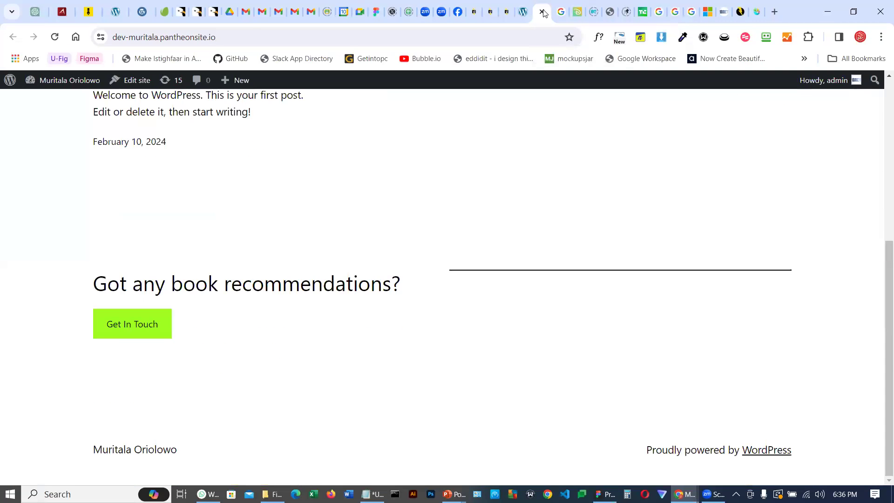
scroll(298, 233, up, 6)
click(55, 38)
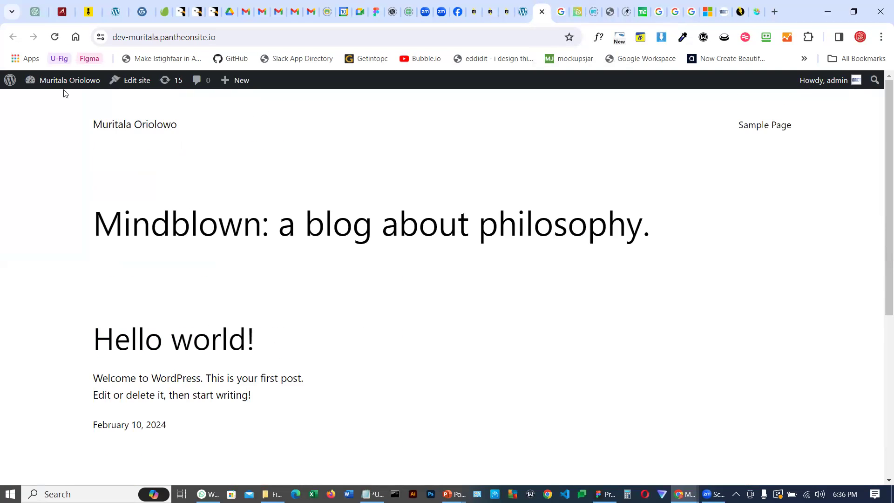
Return to the Themes page and activate the Twenty Seventeen theme
click(523, 12)
scroll(489, 289, down, 3)
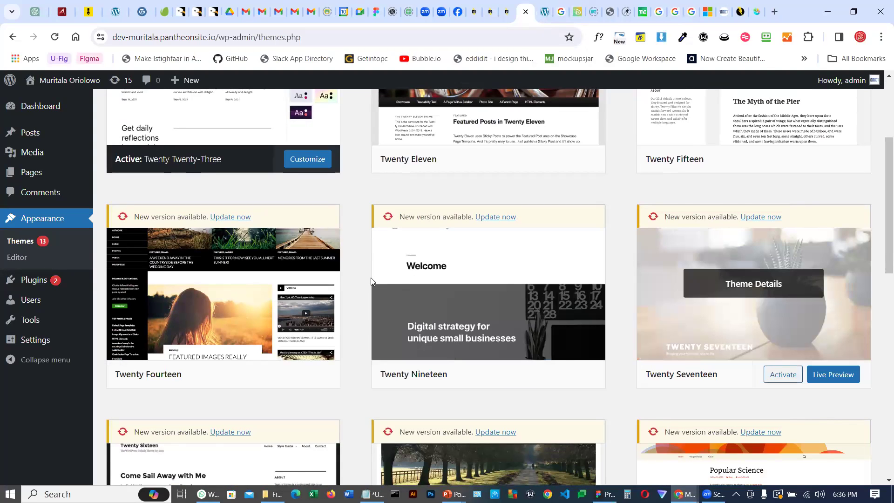
click(783, 374)
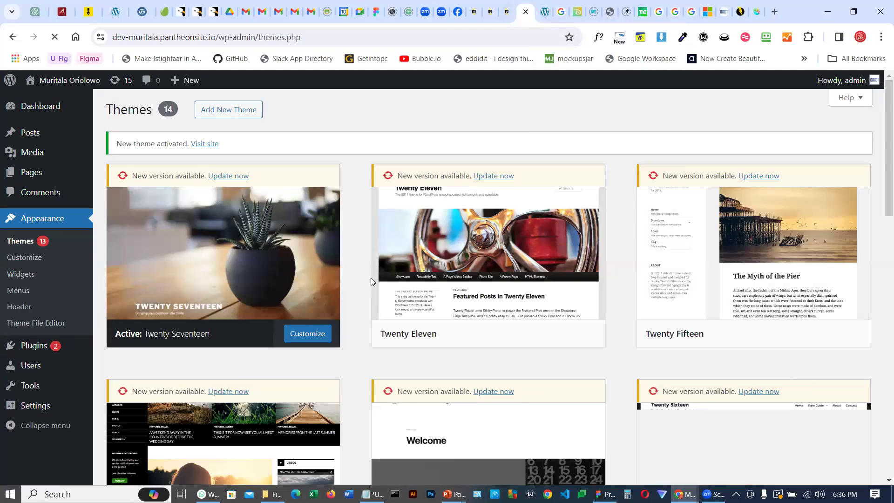
Reload the site tab to preview the Twenty Seventeen homepage, then return to the Themes page
key(ctrl+Tab)
key(F5)
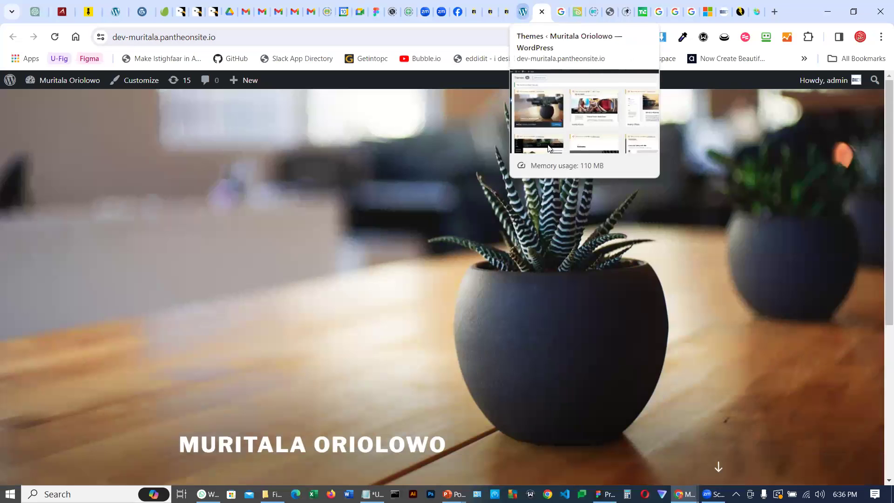
key(ctrl+shift+Tab)
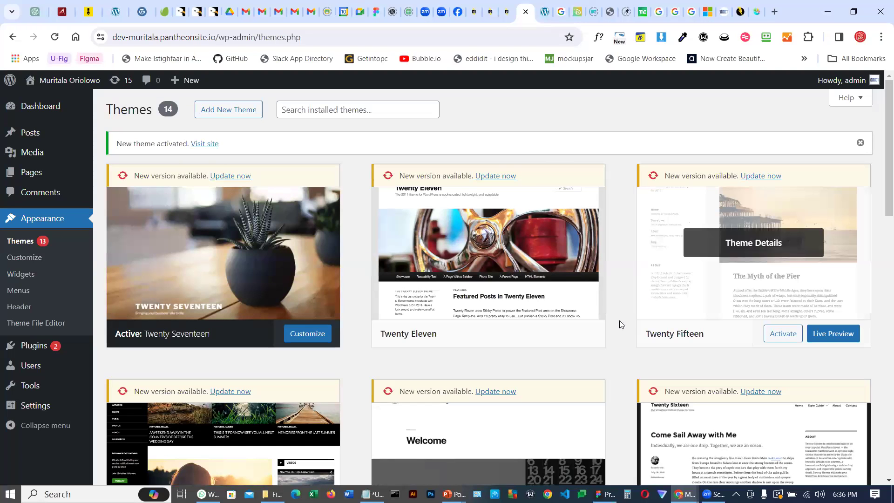
Open the Add New Theme page
scroll(619, 325, down, 6)
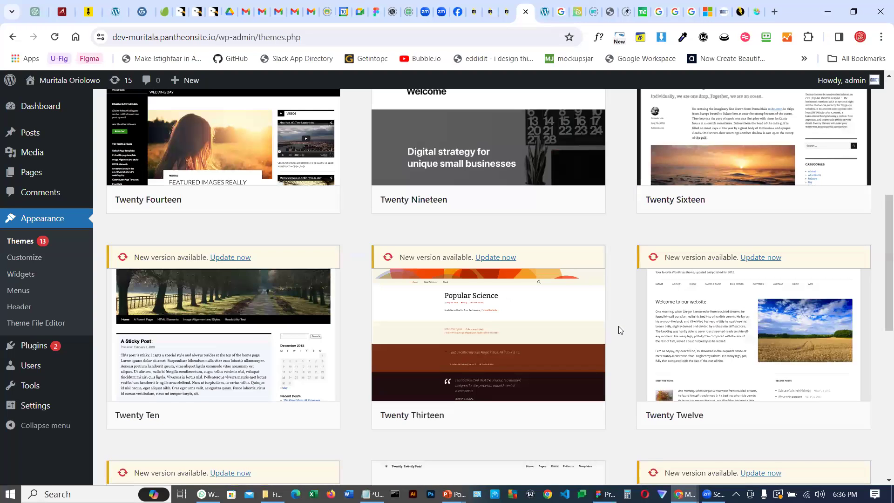
scroll(490, 114, up, 6)
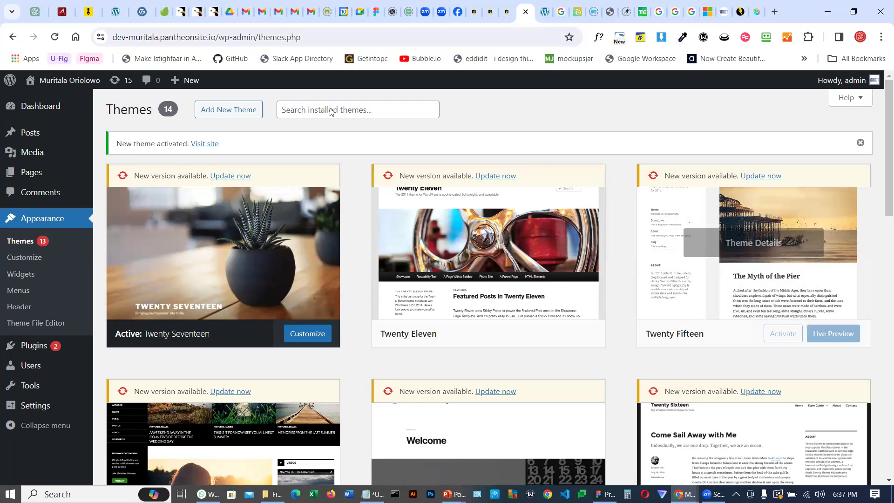
click(222, 115)
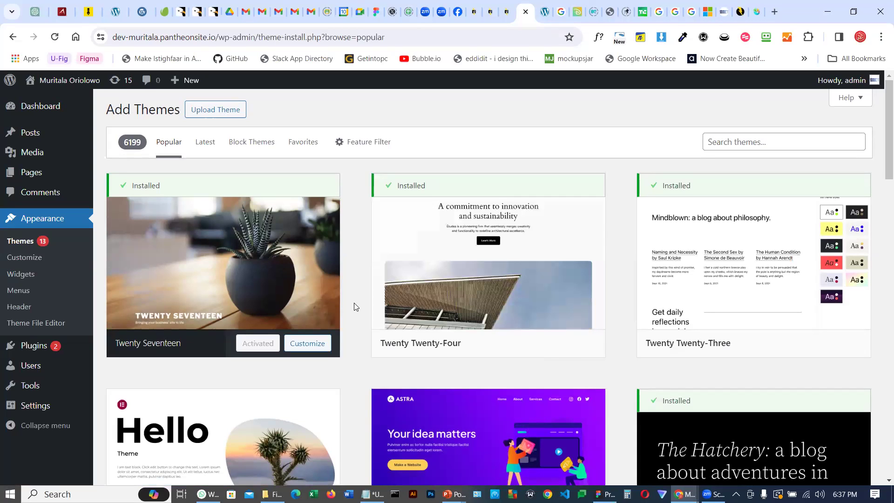
Browse the popular themes available to install
scroll(355, 306, down, 5)
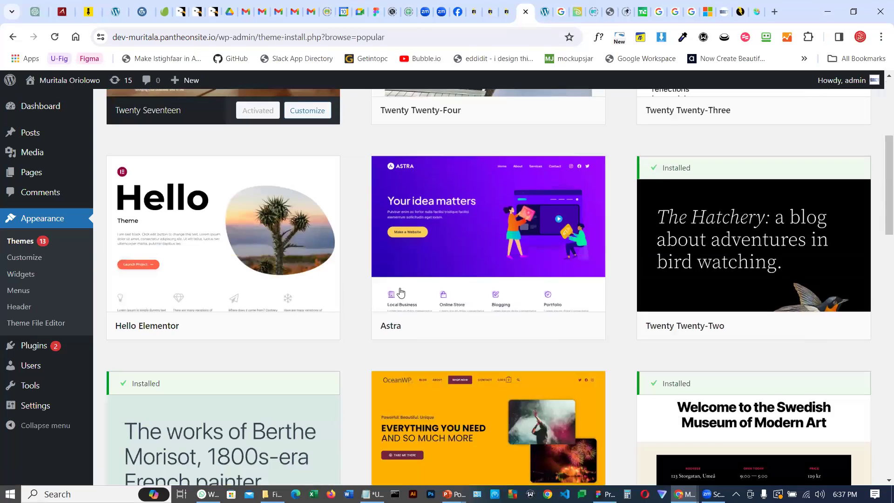
scroll(279, 307, down, 5)
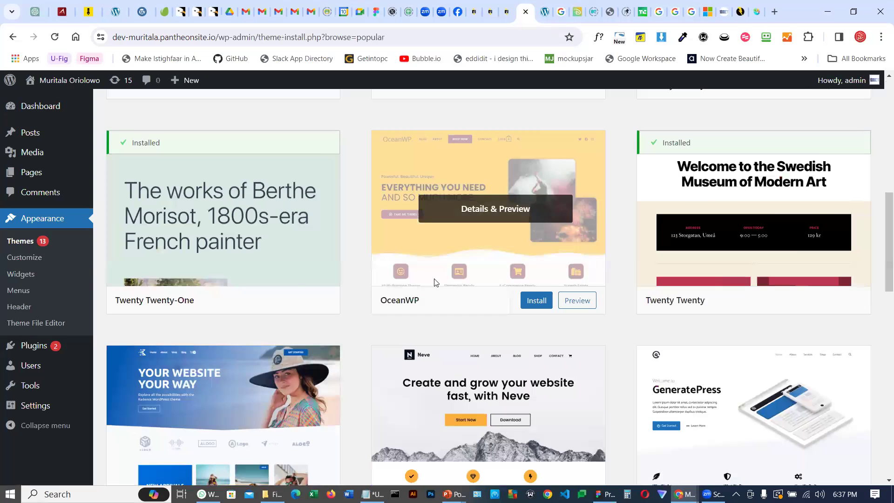
scroll(698, 252, down, 5)
scroll(521, 321, down, 4)
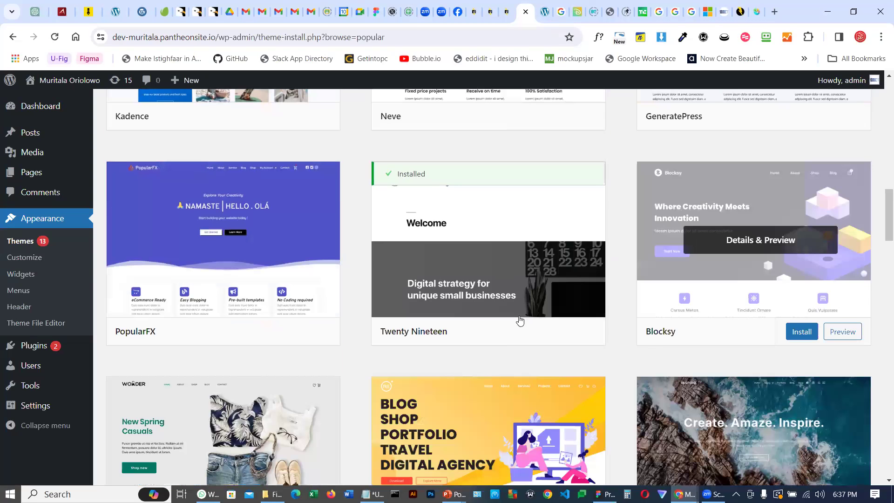
Install and activate the Astra theme from the popular themes list
scroll(249, 254, down, 3)
scroll(237, 279, down, 3)
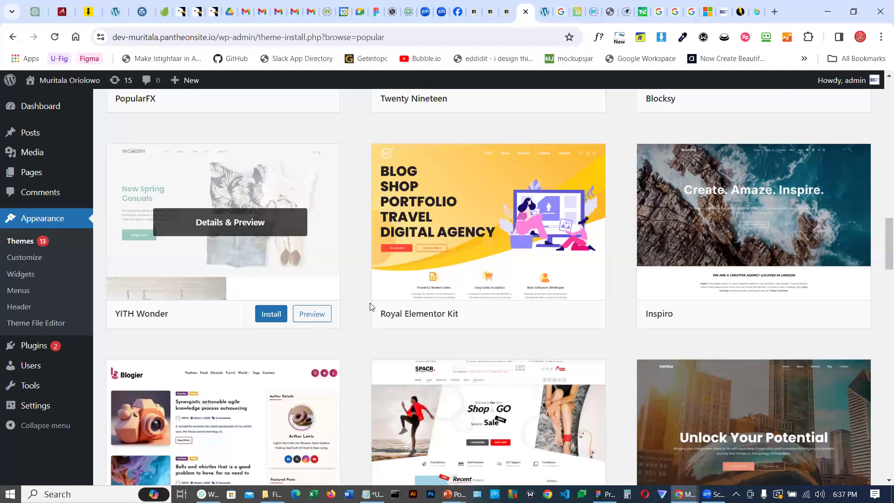
scroll(466, 302, down, 5)
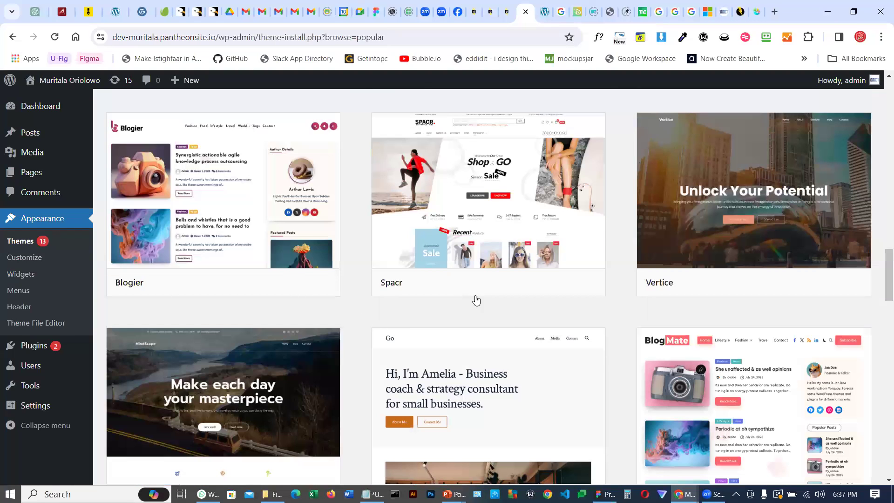
scroll(476, 301, down, 7)
drag(882, 329, 881, 98)
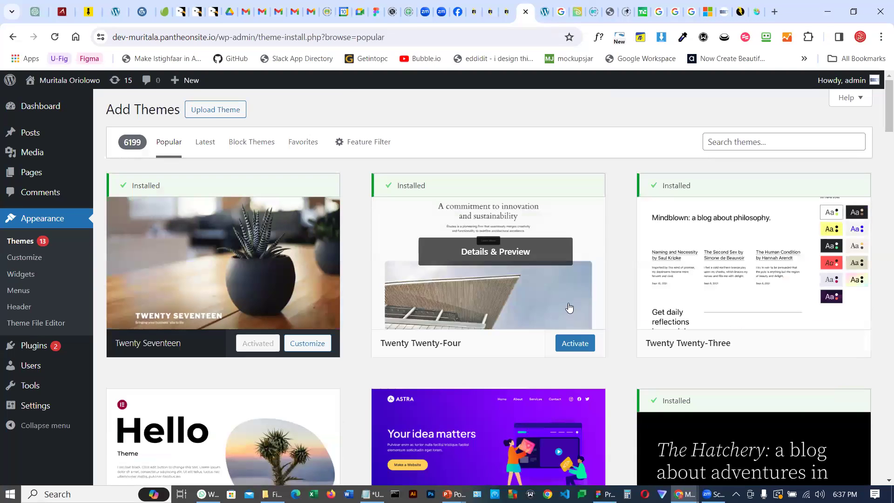
scroll(593, 295, down, 3)
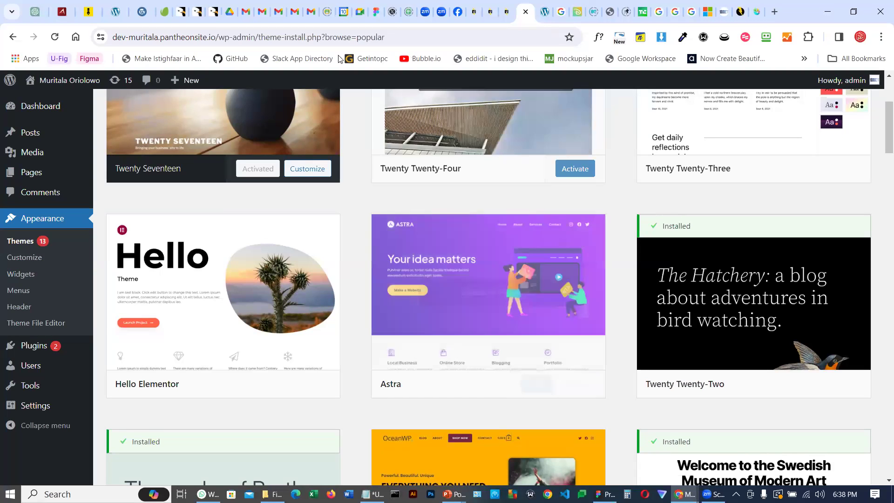
scroll(346, 188, down, 2)
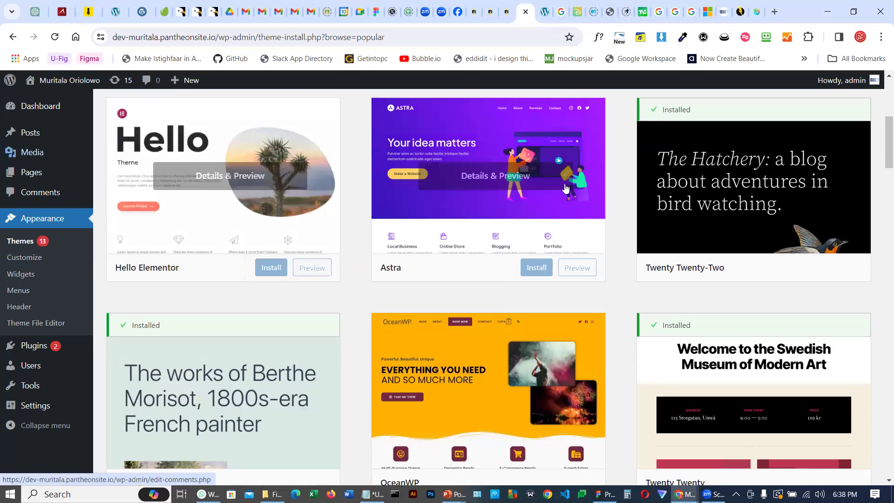
click(535, 270)
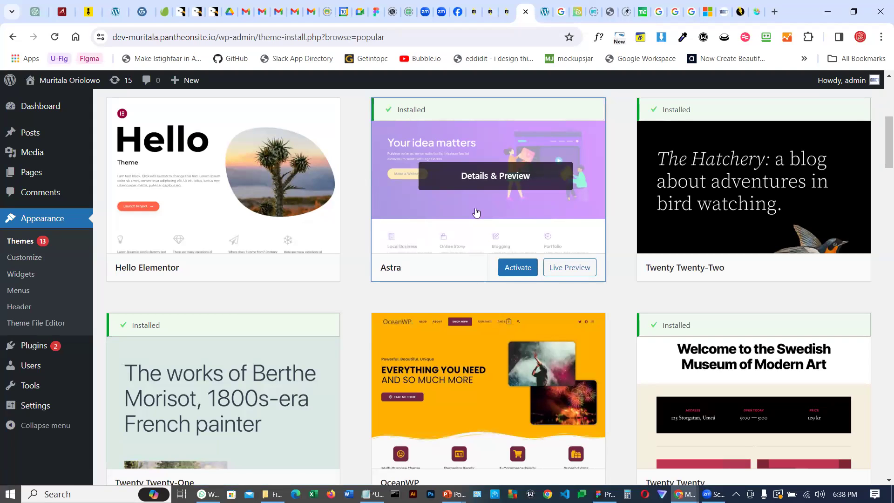
click(520, 273)
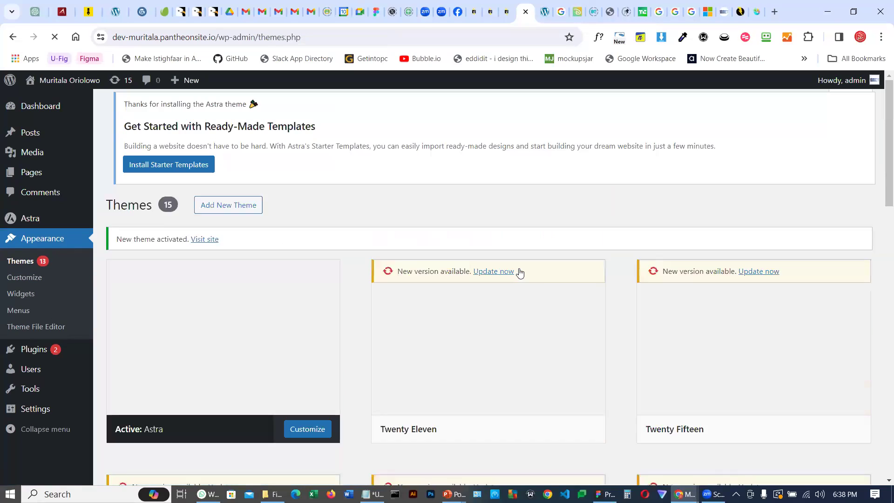
Launch Astra's starter templates and choose to build with classic starter templates
scroll(326, 259, down, 4)
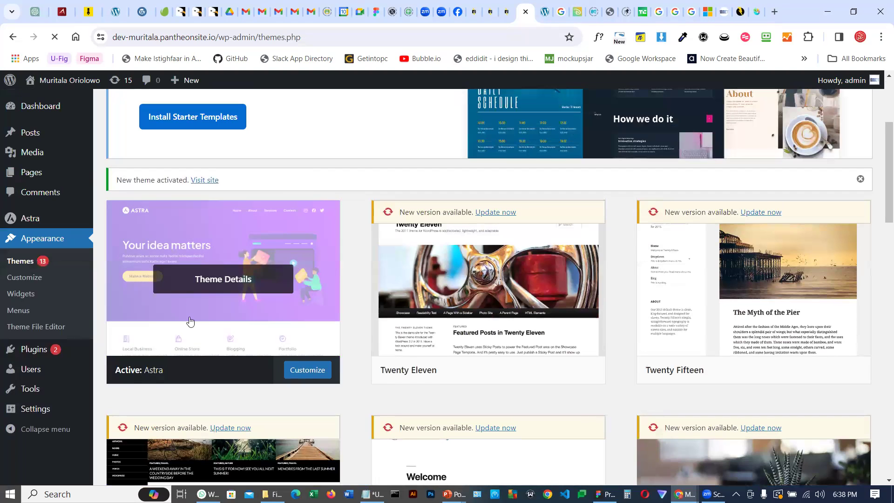
scroll(201, 300, up, 4)
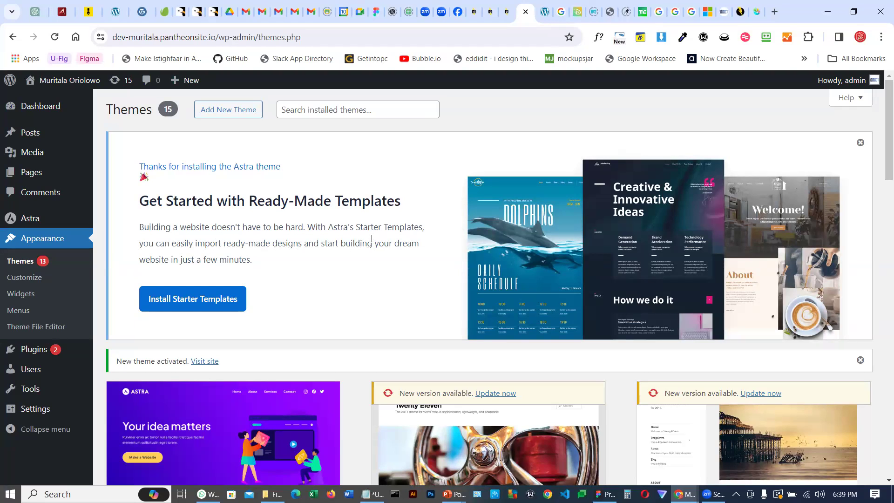
scroll(373, 266, down, 1)
scroll(149, 321, down, 1)
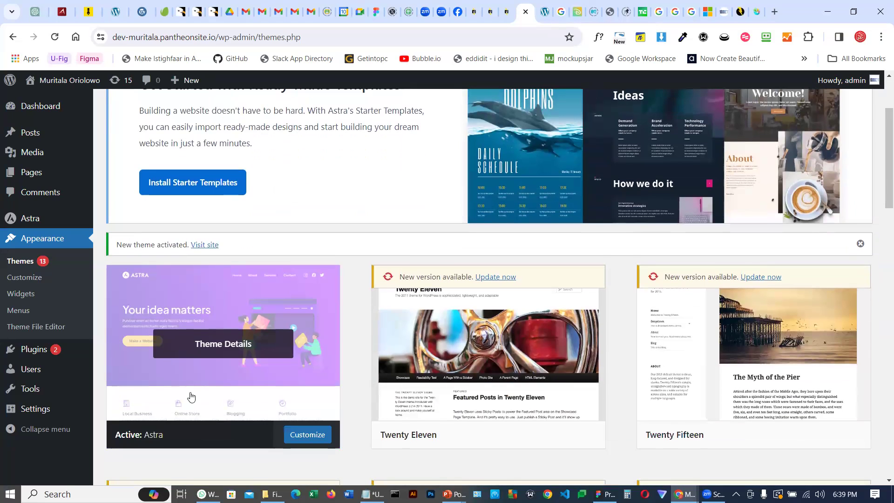
scroll(200, 184, up, 2)
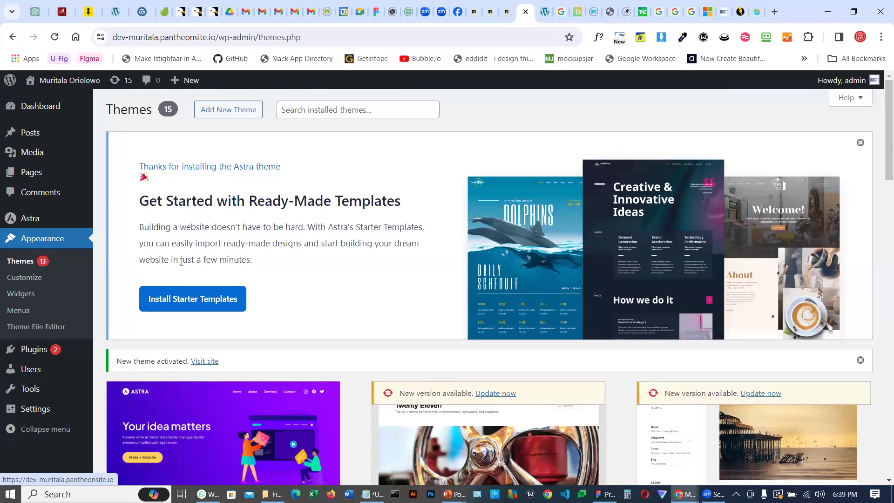
click(188, 302)
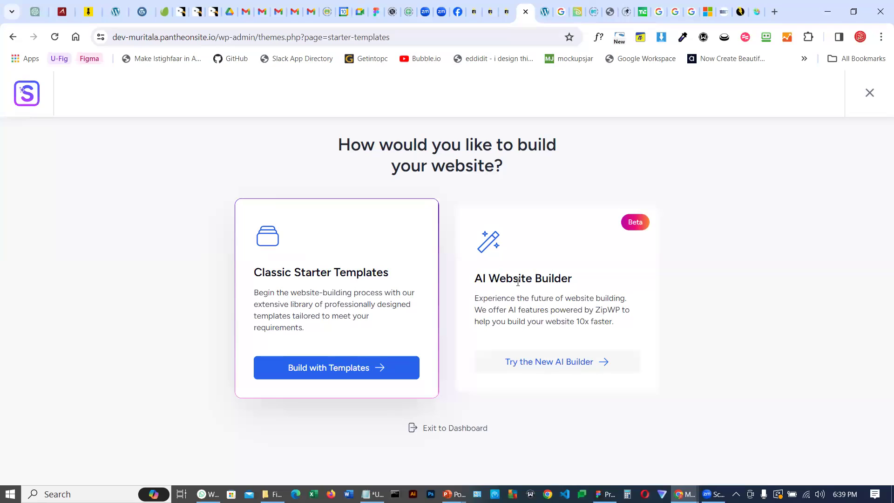
click(327, 371)
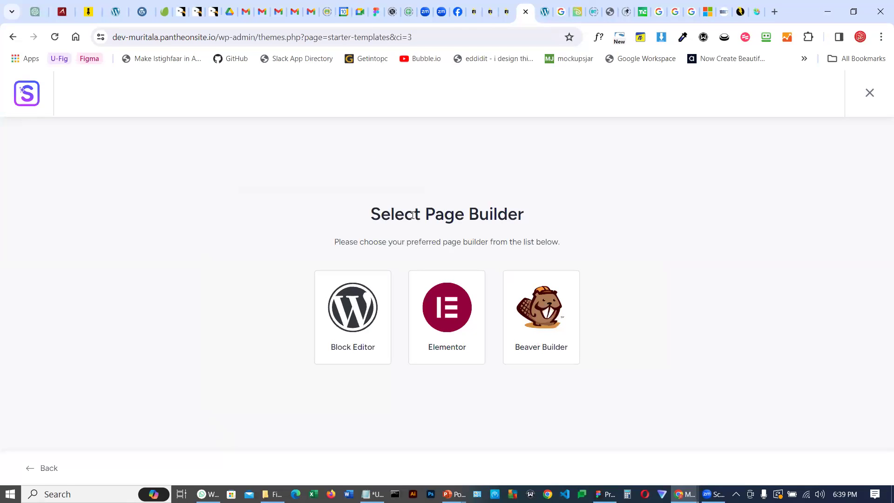
Select Elementor as the page builder for the starter templates
drag(371, 214, 531, 214)
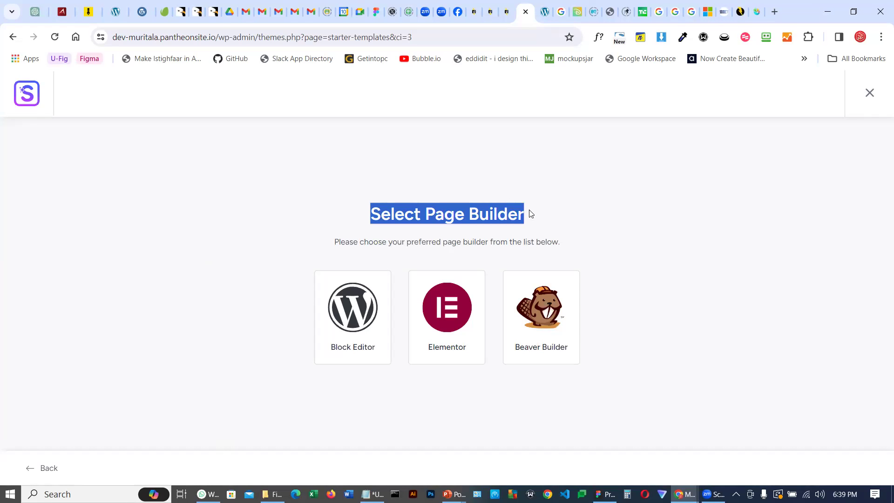
click(561, 209)
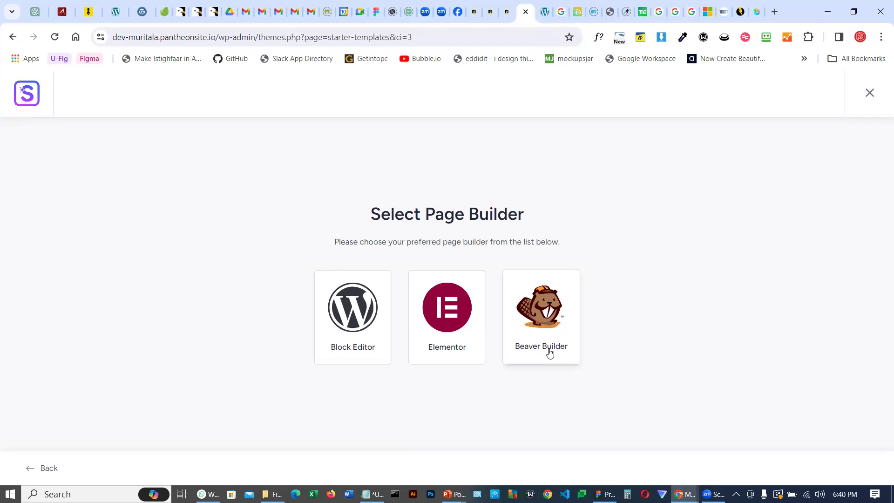
click(446, 313)
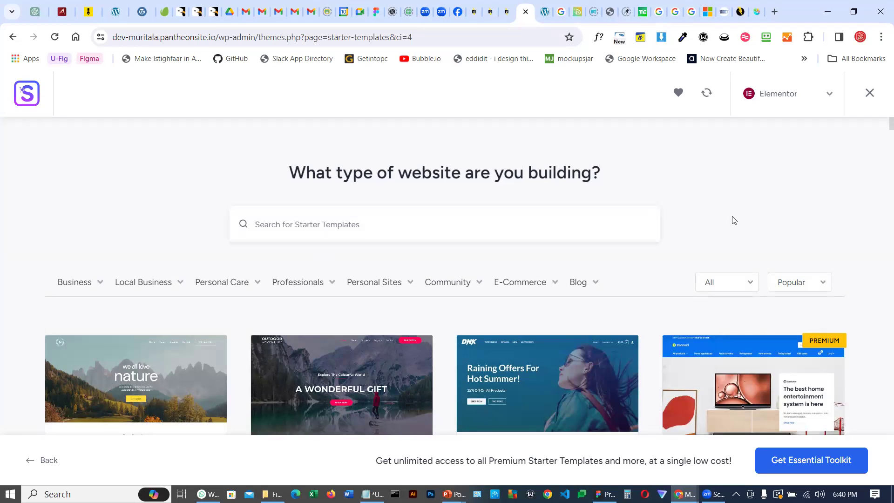
Examine the starter template category menus such as Business, Local Business and Personal Sites
scroll(734, 220, down, 2)
scroll(734, 222, down, 1)
scroll(735, 228, up, 2)
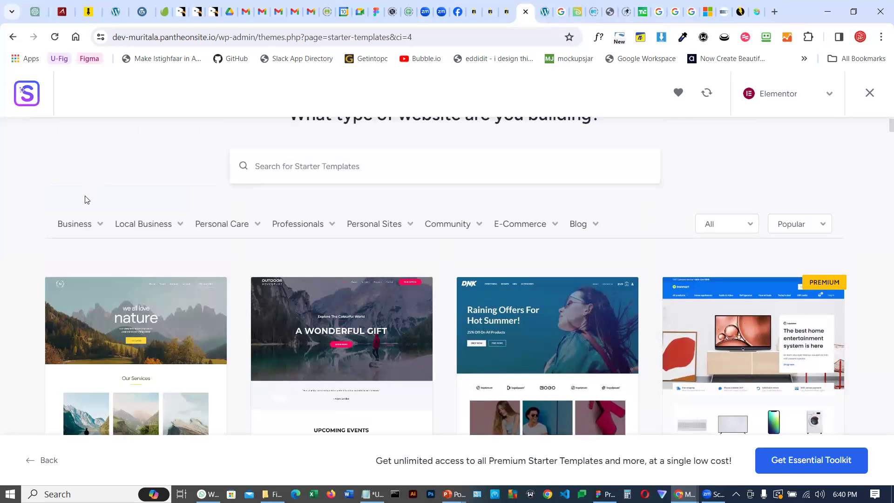
mouse_move(90, 231)
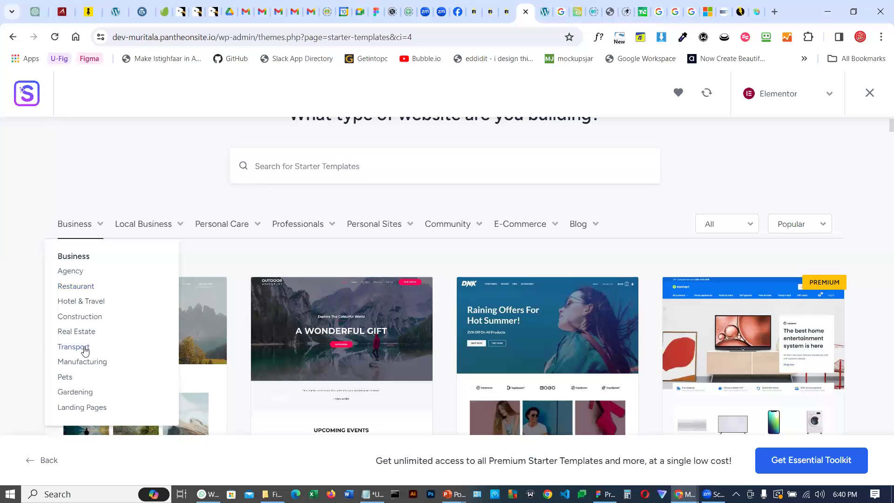
mouse_move(140, 224)
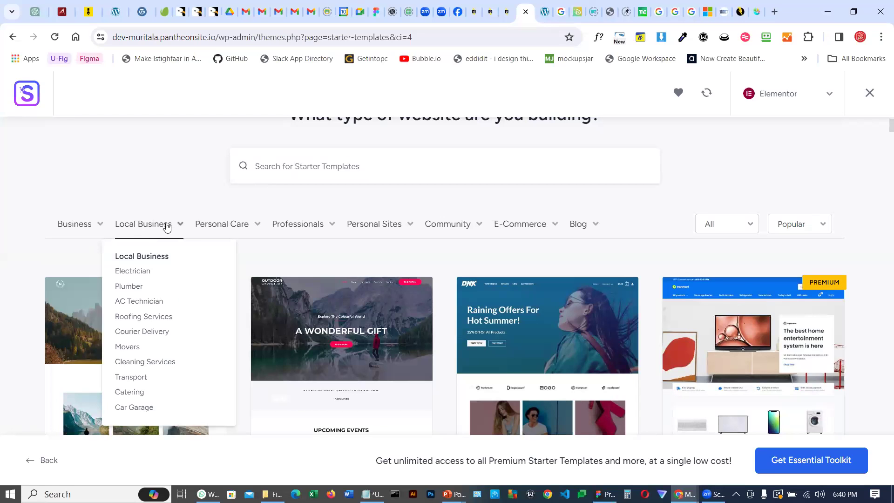
mouse_move(230, 229)
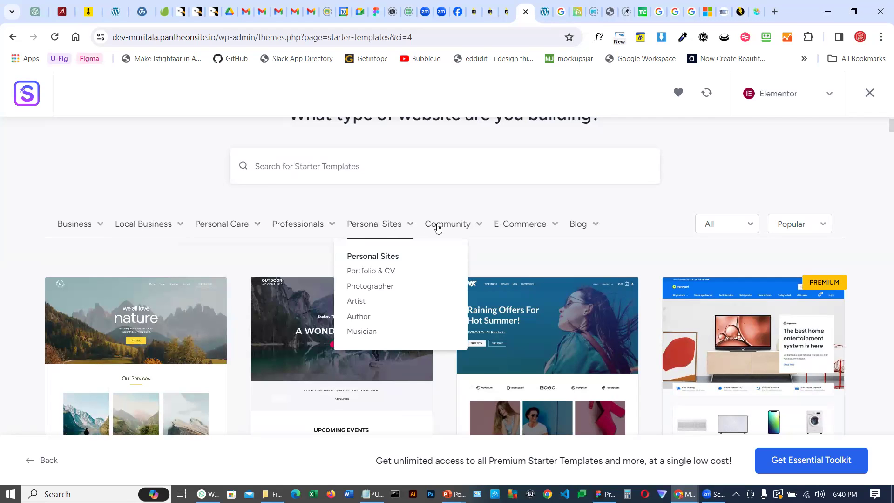
mouse_move(451, 227)
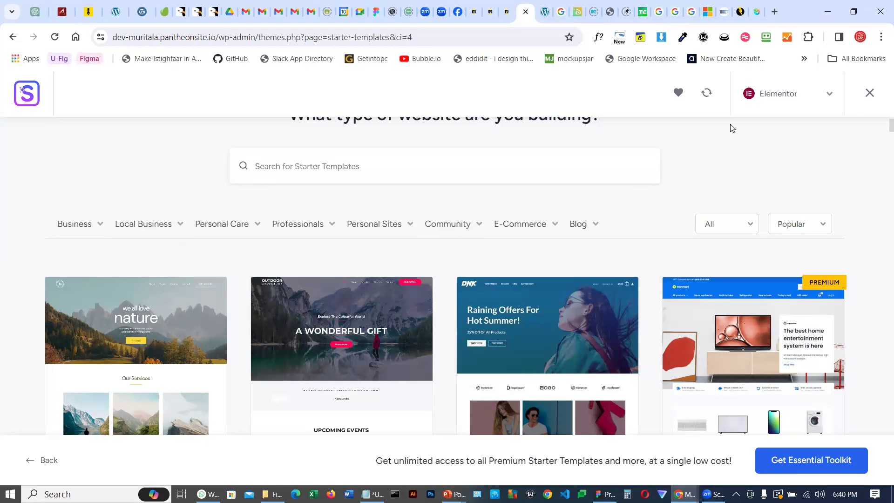
Scroll through the full list of Elementor starter templates
scroll(567, 296, down, 5)
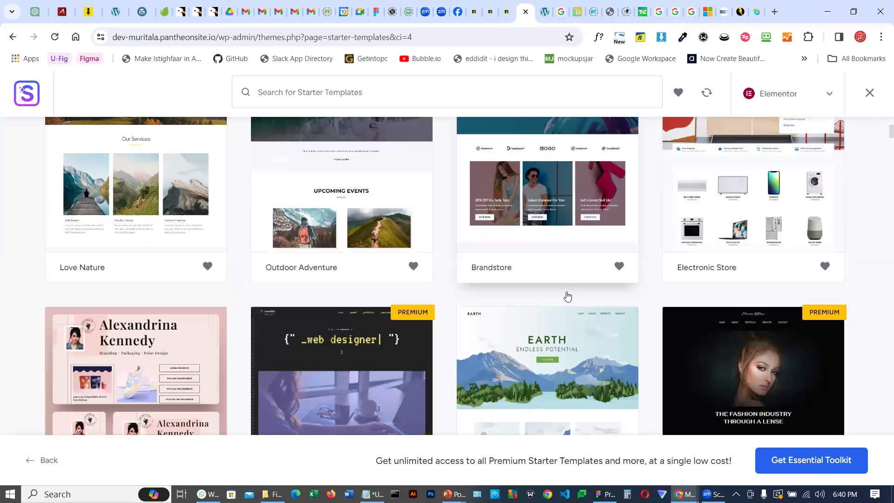
scroll(568, 297, down, 8)
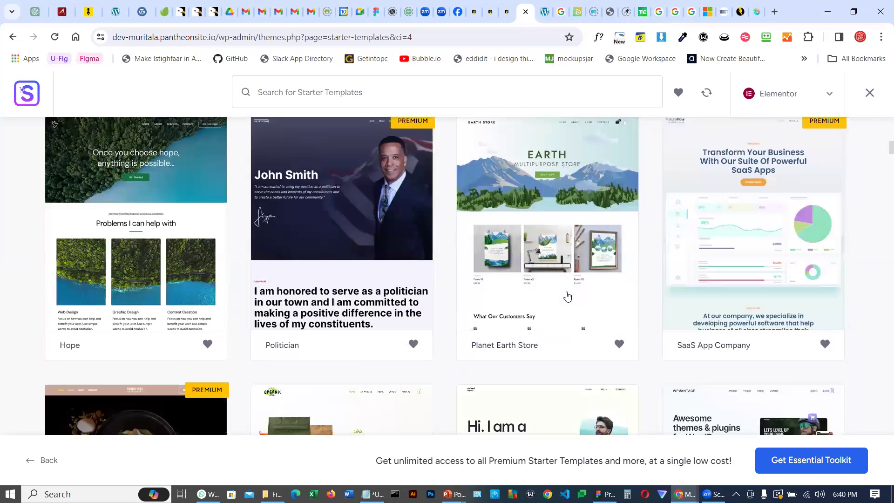
scroll(541, 281, down, 8)
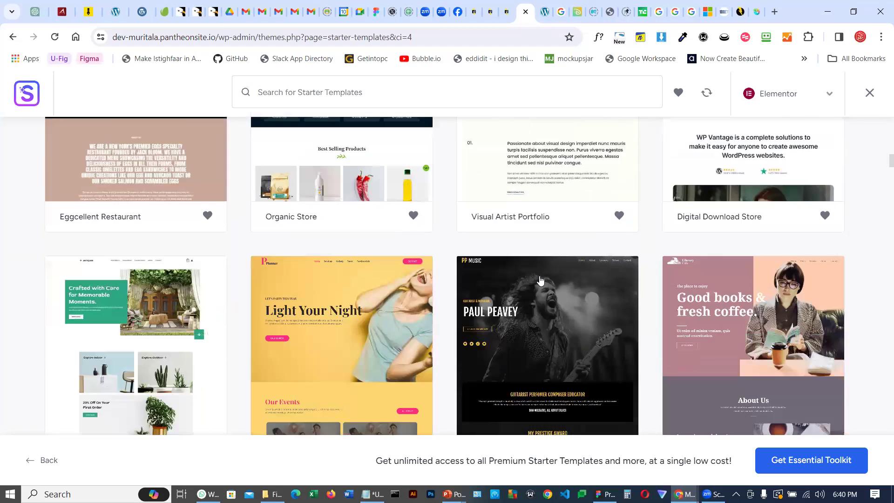
scroll(540, 281, down, 5)
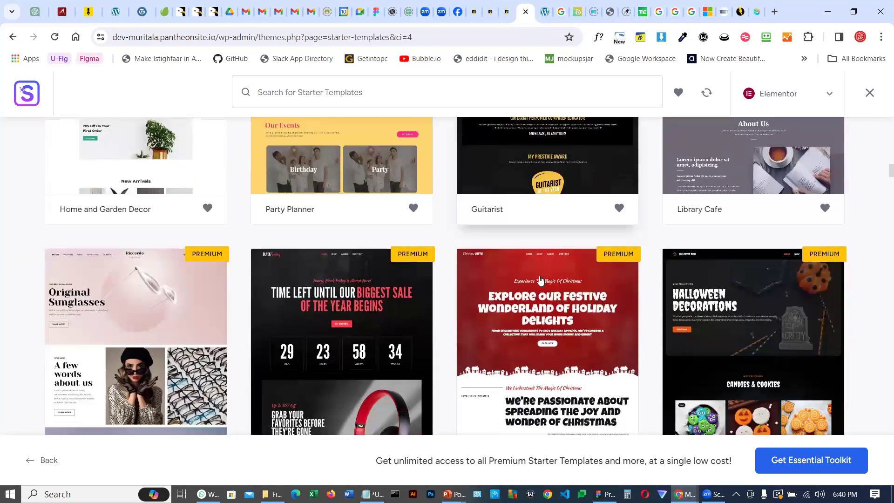
scroll(540, 281, down, 8)
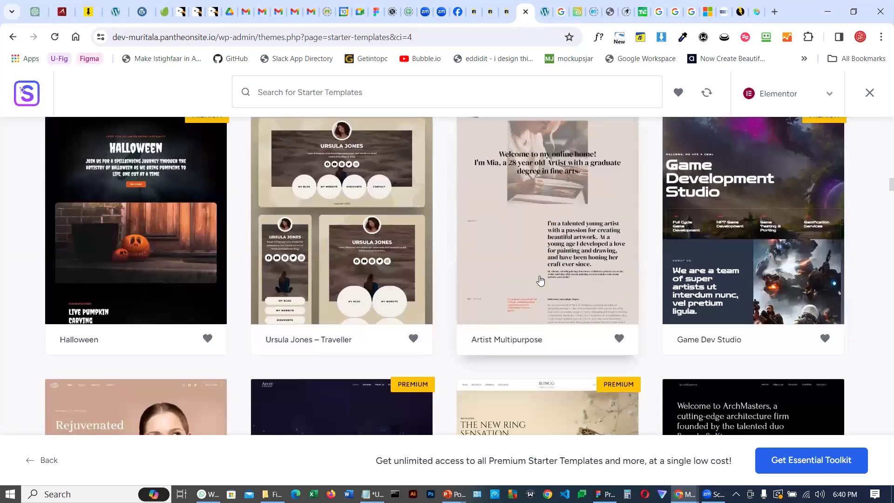
scroll(540, 281, down, 8)
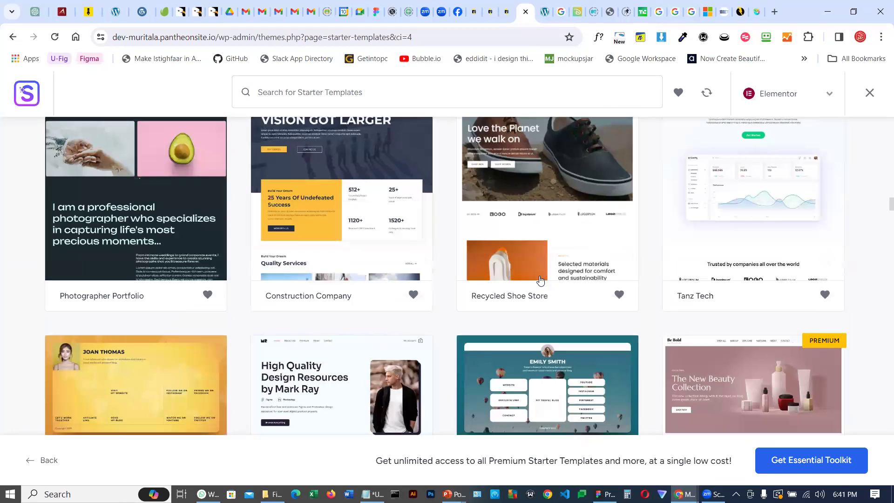
scroll(540, 281, down, 9)
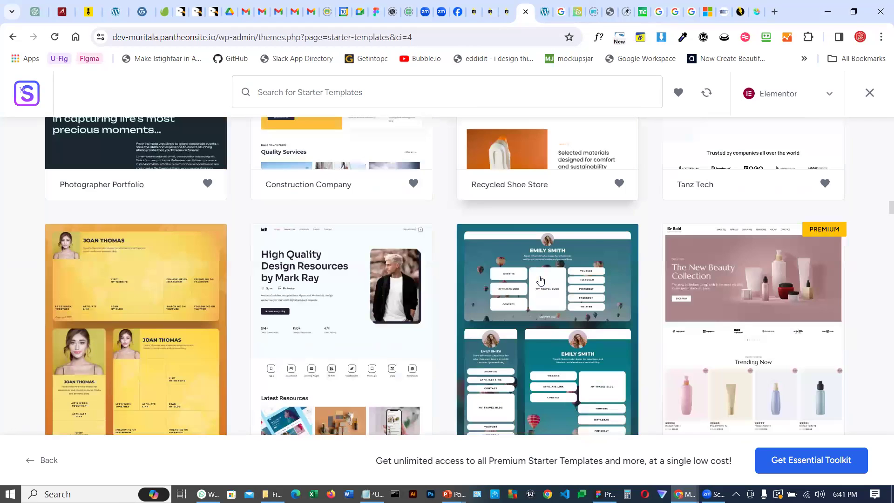
scroll(209, 342, down, 7)
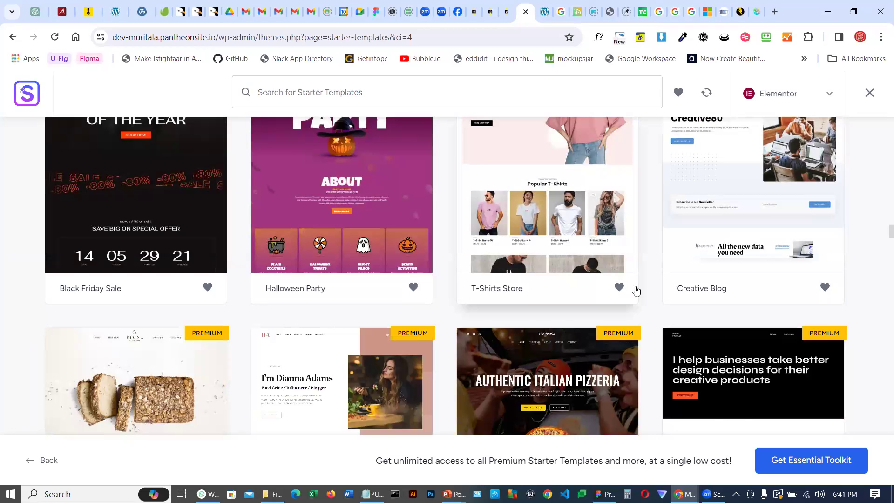
scroll(636, 291, down, 5)
scroll(839, 263, down, 5)
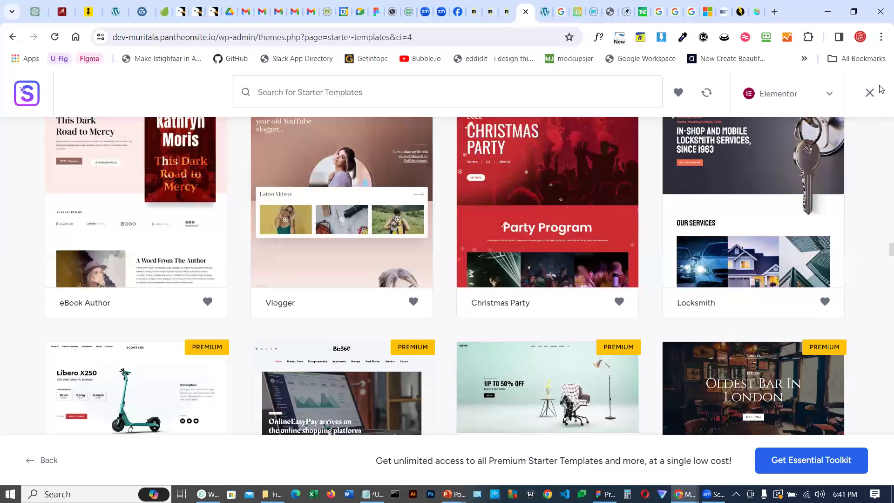
drag(891, 249, 881, 88)
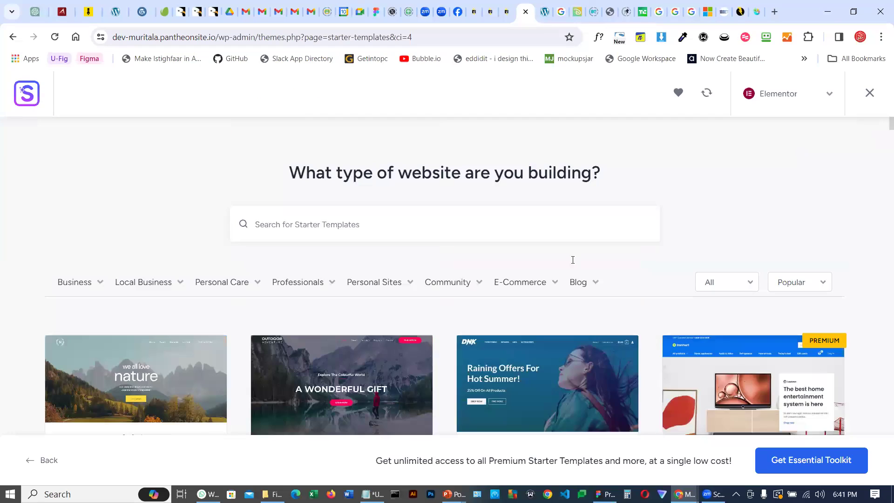
scroll(215, 261, down, 2)
scroll(145, 259, down, 1)
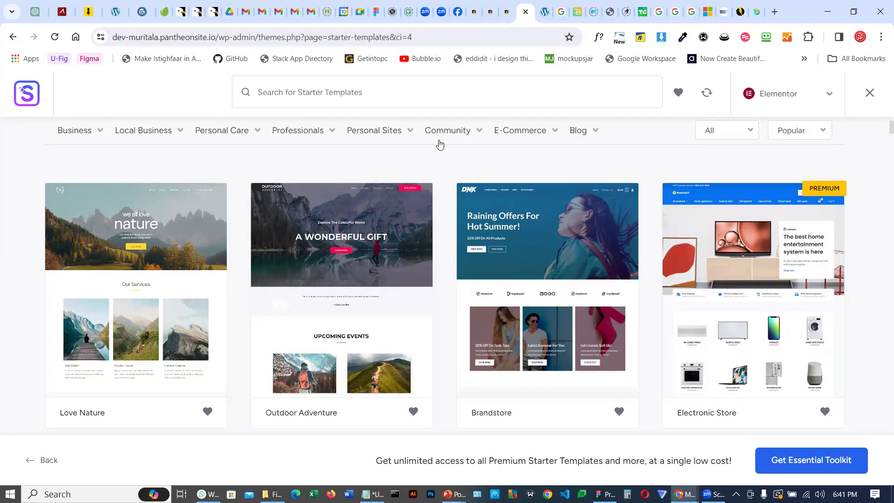
Filter the starter templates by the Personal Sites category and browse the results
mouse_move(368, 135)
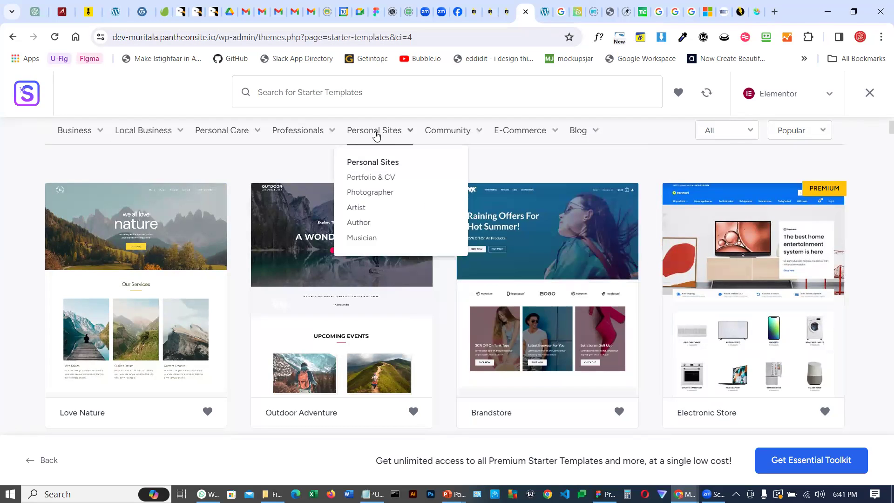
click(377, 135)
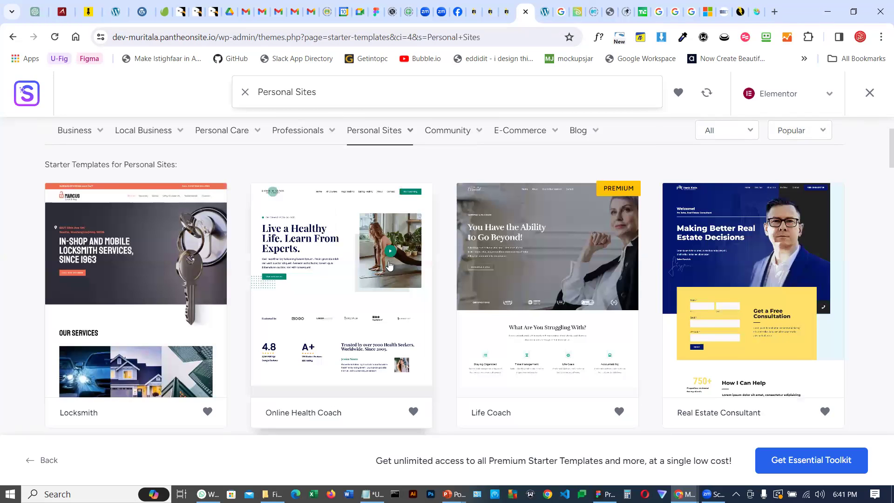
scroll(437, 249, down, 1)
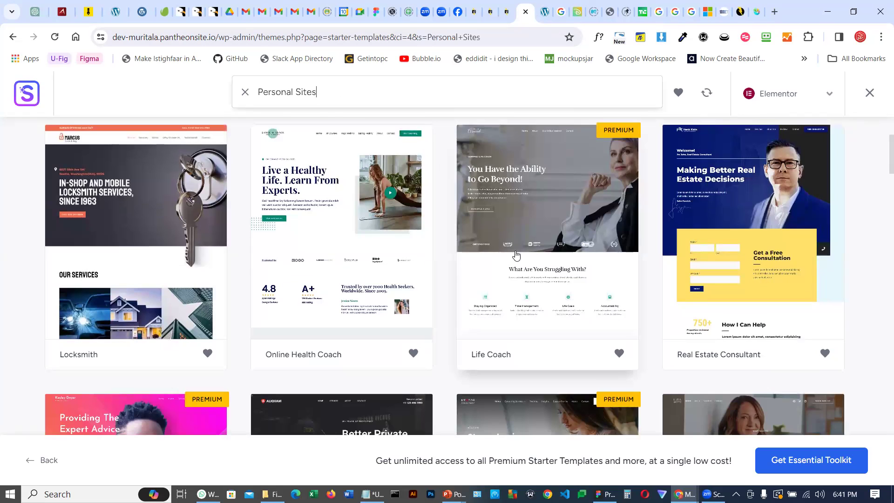
Scroll through the Personal Sites templates and open the Personal Portfolio template
scroll(517, 261, down, 5)
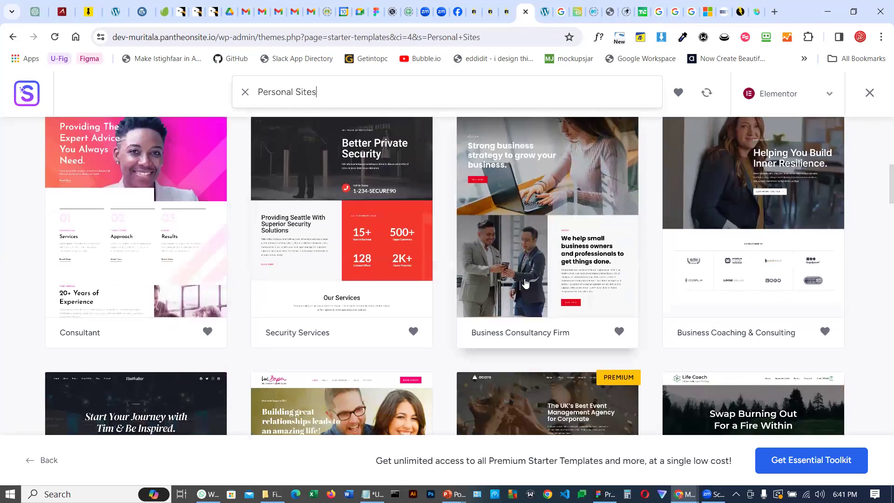
scroll(525, 282, down, 9)
scroll(498, 278, down, 10)
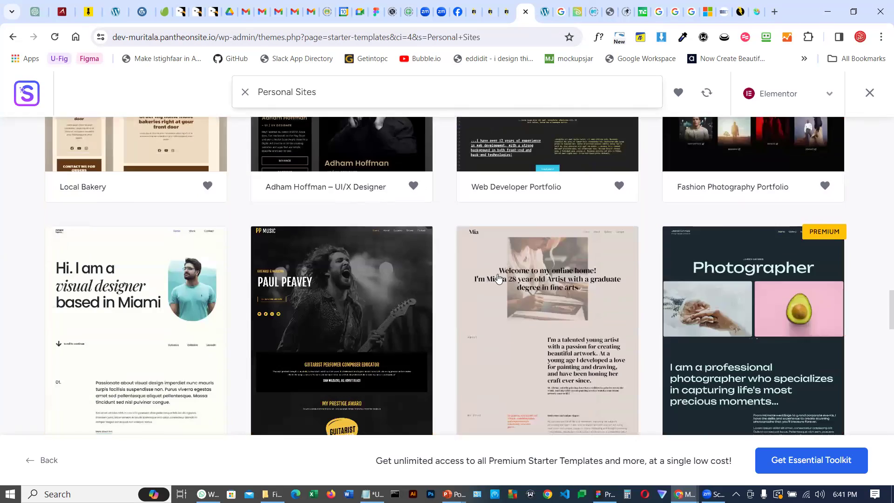
scroll(498, 278, down, 3)
scroll(498, 278, down, 4)
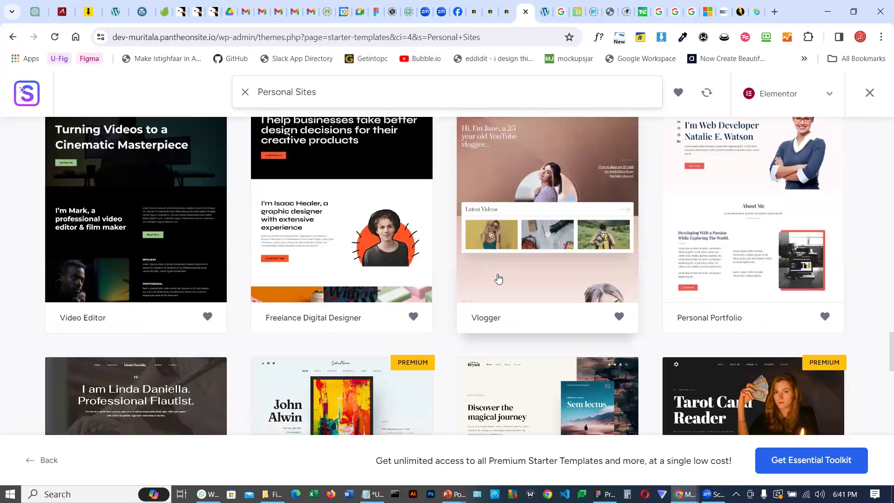
scroll(396, 275, up, 1)
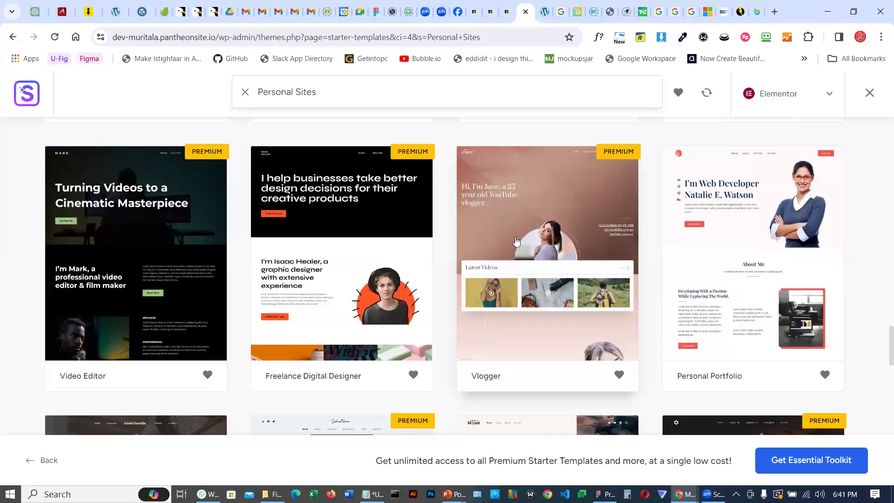
click(745, 290)
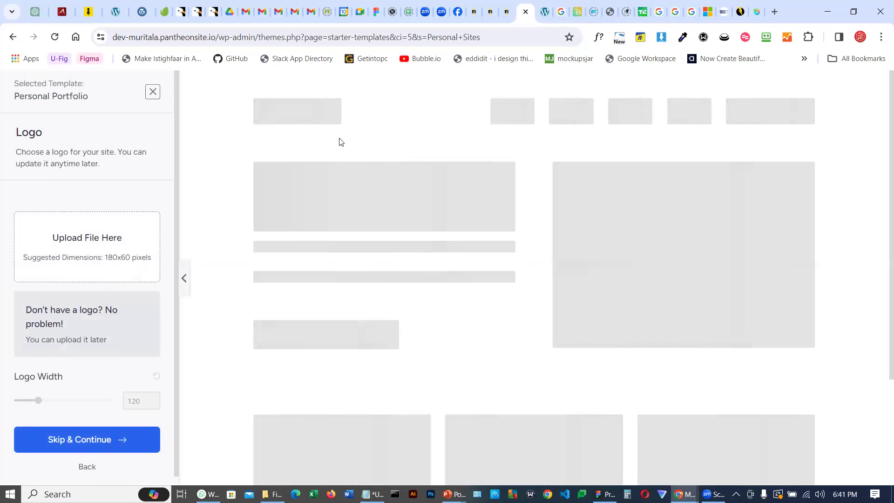
Scroll through the Personal Portfolio template preview to examine its page sections
scroll(455, 206, down, 5)
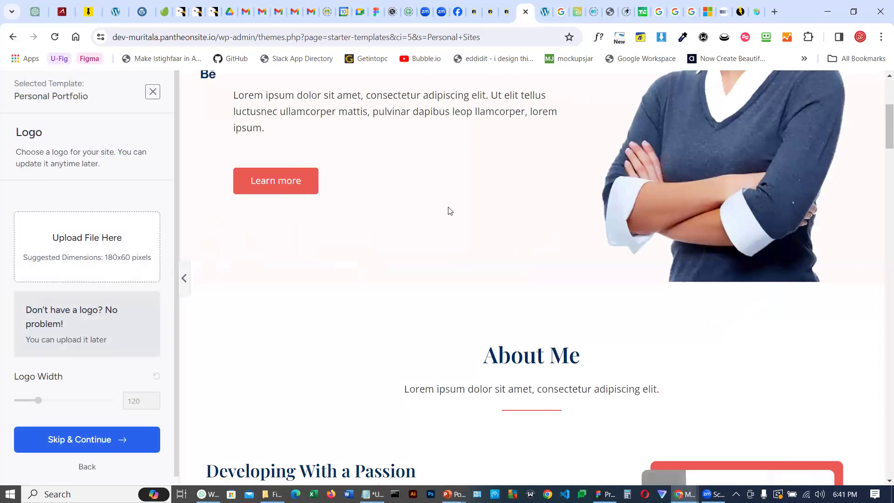
scroll(450, 210, up, 5)
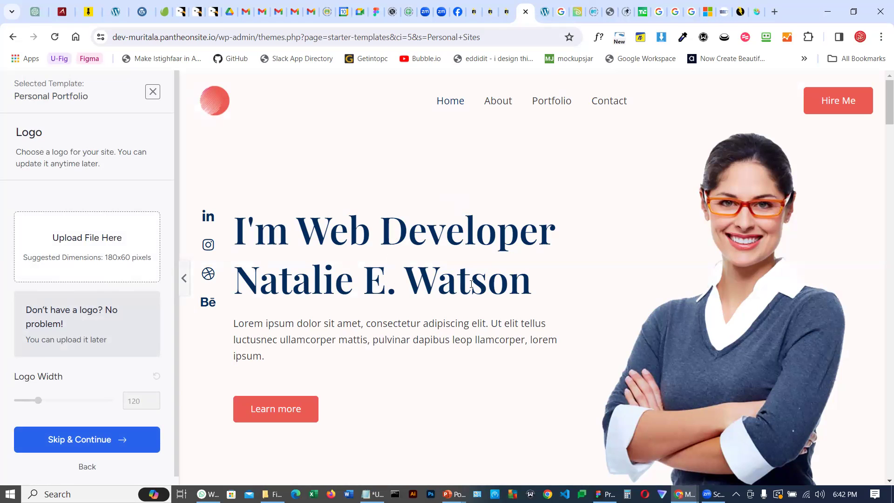
scroll(736, 218, down, 10)
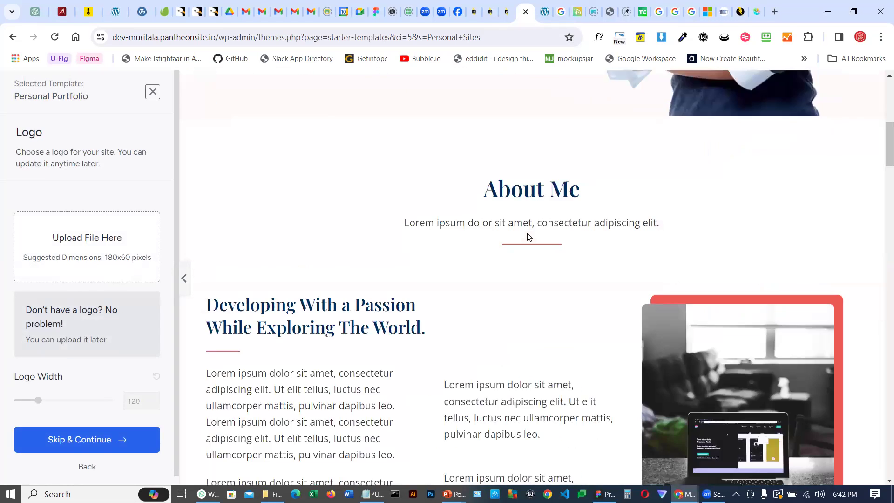
scroll(532, 239, down, 10)
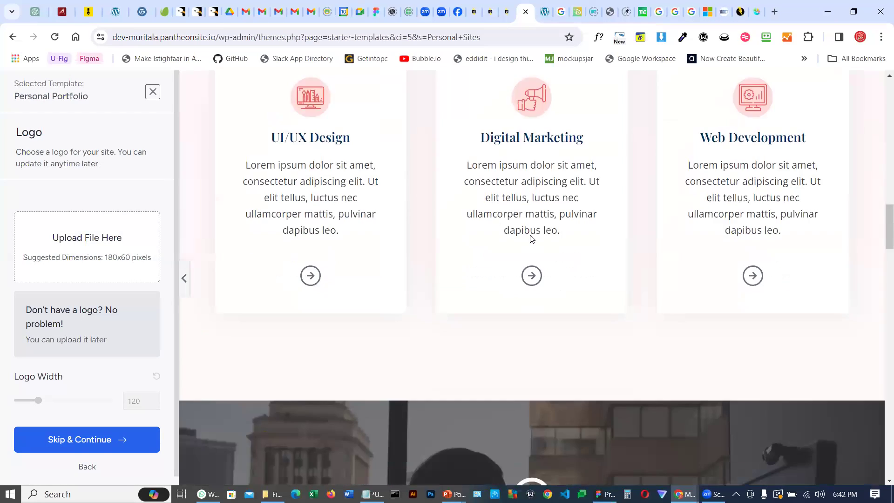
scroll(530, 235, down, 10)
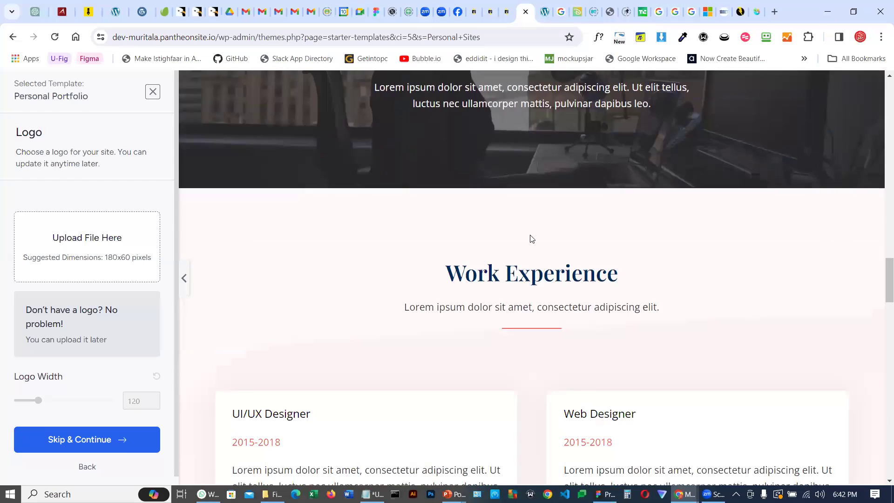
scroll(531, 238, up, 5)
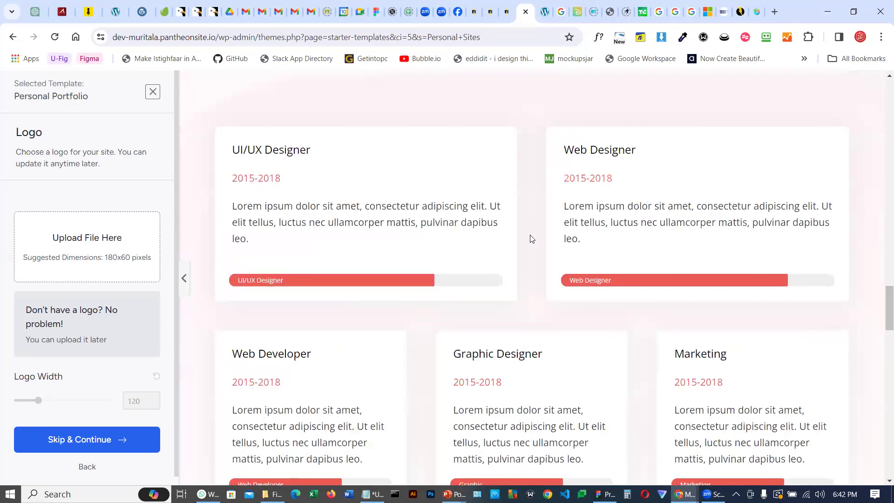
scroll(531, 238, down, 4)
scroll(531, 238, down, 10)
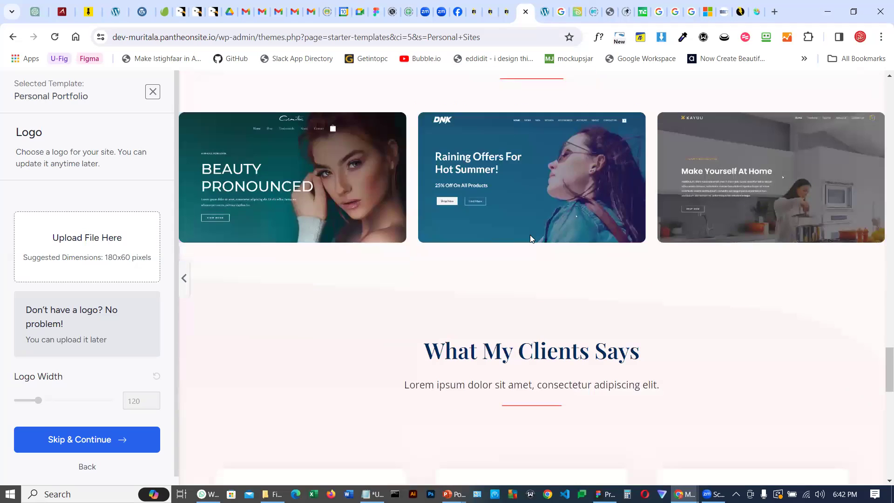
scroll(530, 239, up, 15)
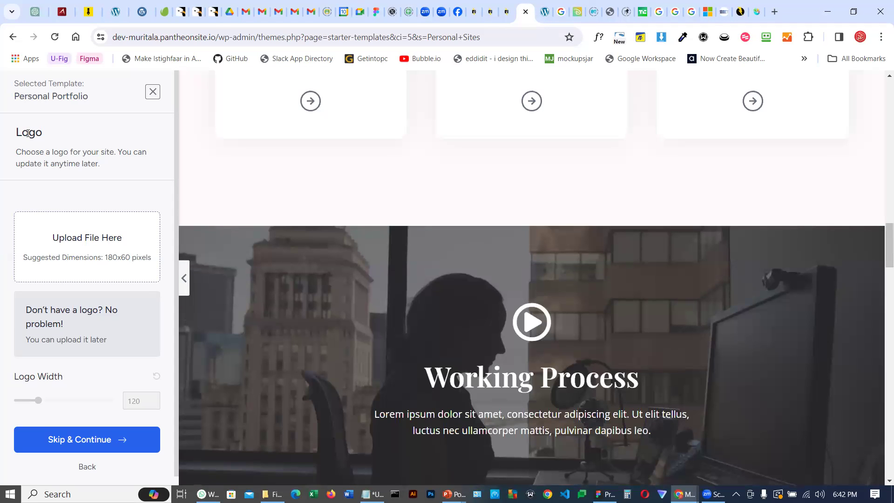
scroll(881, 230, up, 1)
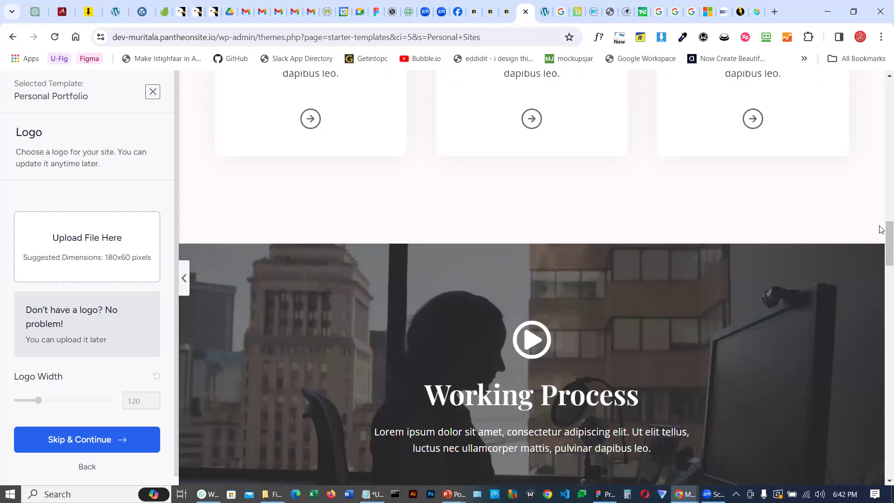
scroll(881, 230, up, 5)
scroll(649, 131, up, 15)
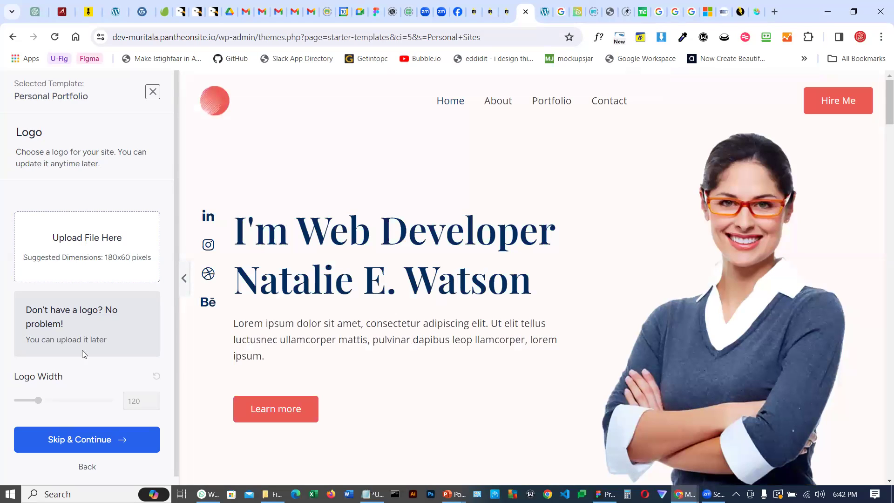
Skip the logo upload and apply the blue colour palette to the template
click(75, 442)
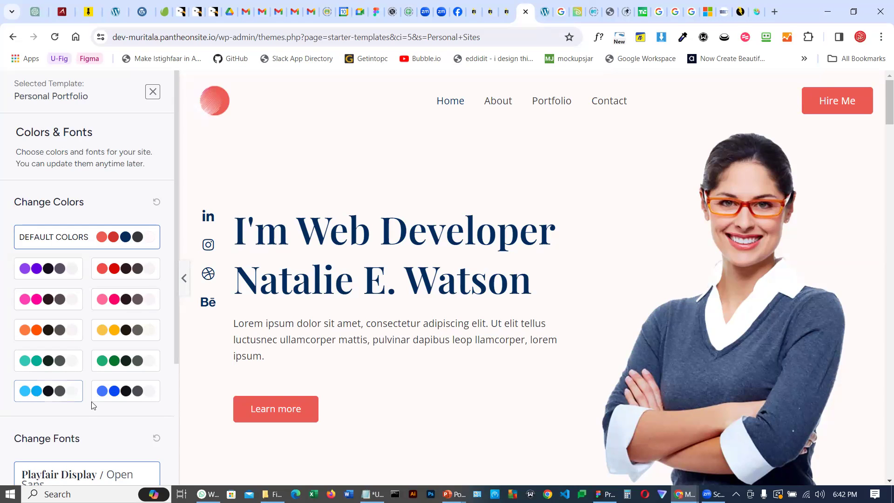
click(115, 394)
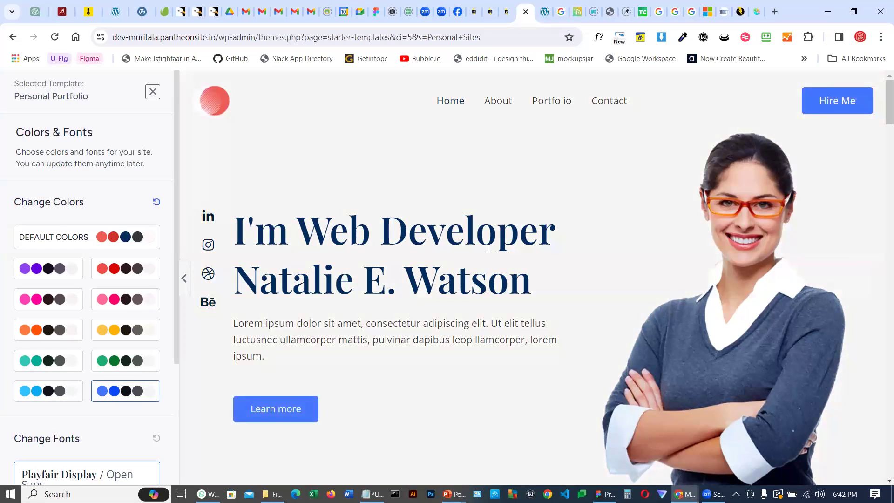
scroll(488, 248, down, 15)
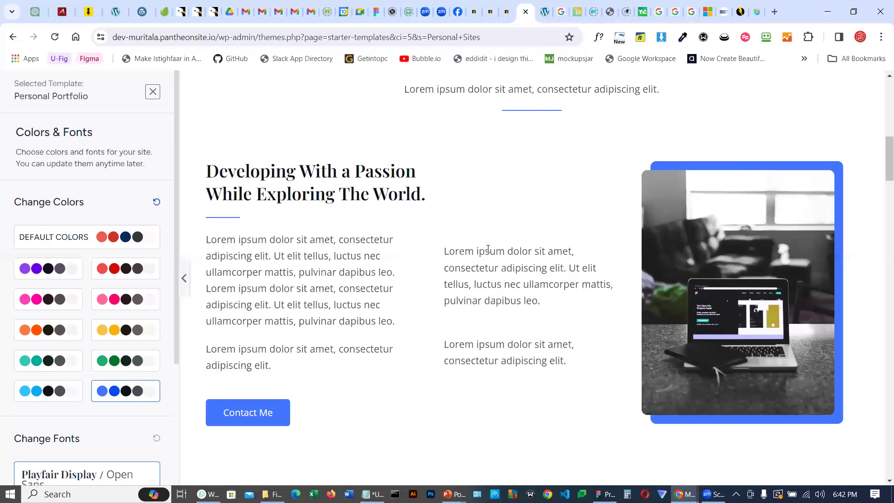
scroll(488, 249, down, 15)
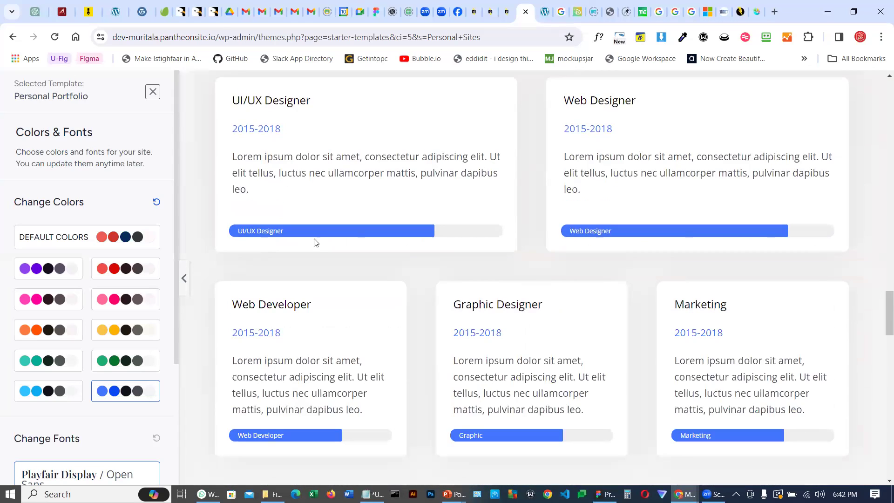
click(105, 361)
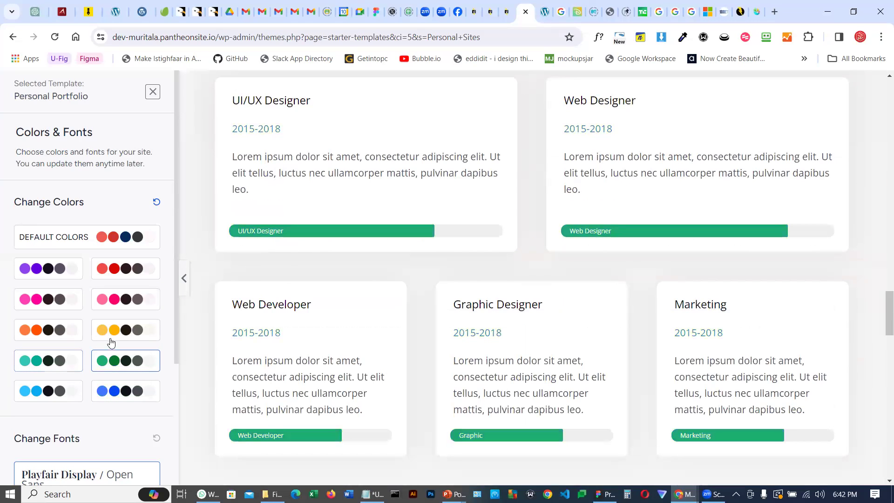
click(117, 393)
Review the font options and scroll the recoloured template preview
scroll(114, 303, down, 4)
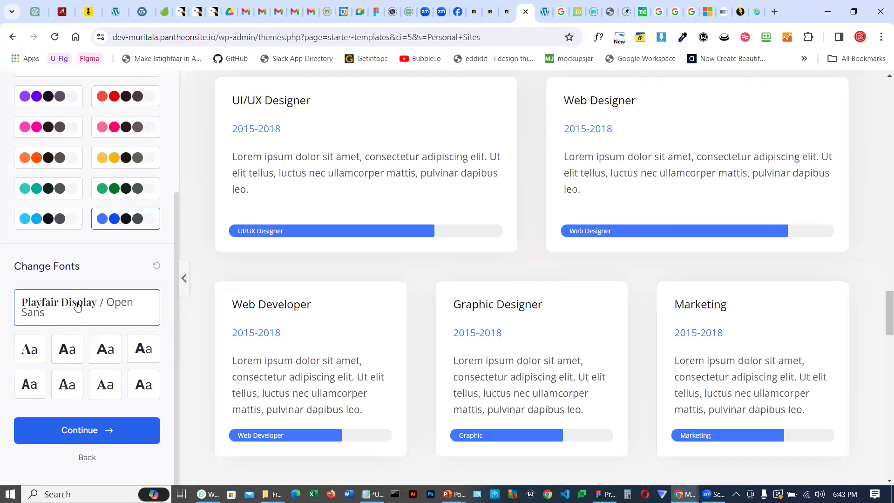
scroll(517, 315, up, 15)
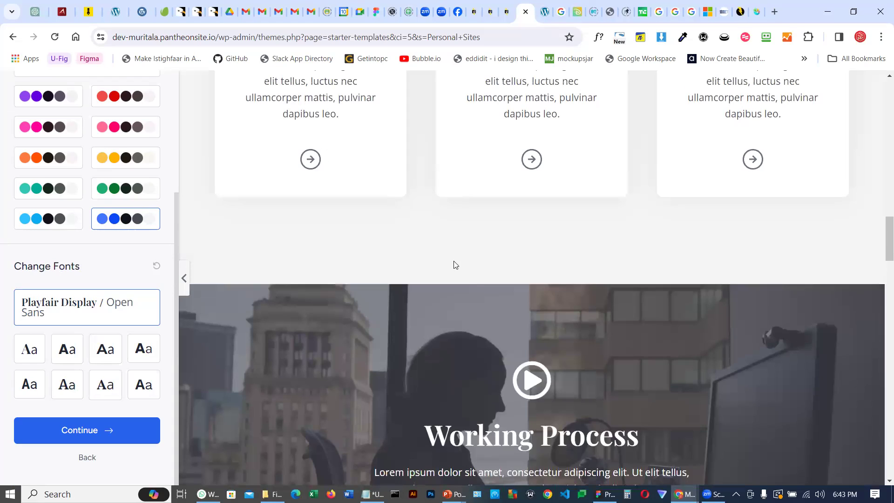
scroll(454, 267, up, 5)
scroll(454, 275, up, 1)
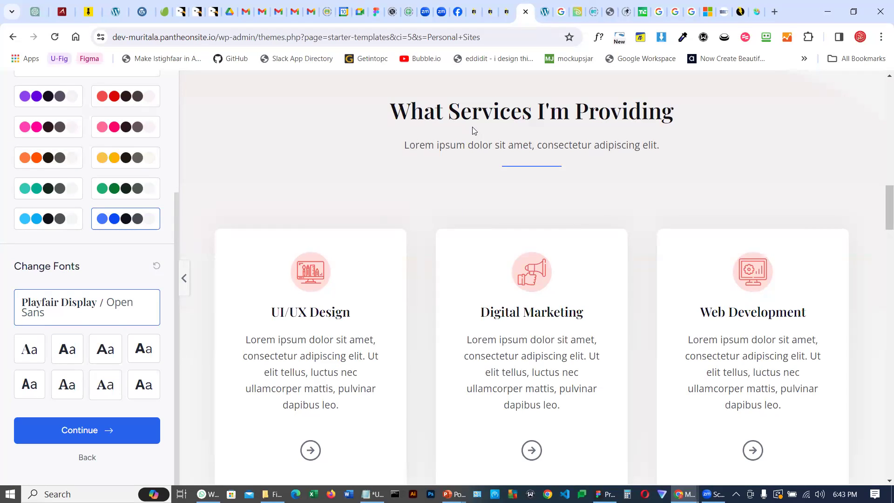
Preview several font pairings, choose Montserrat / Lato and continue to the final setup step
click(64, 352)
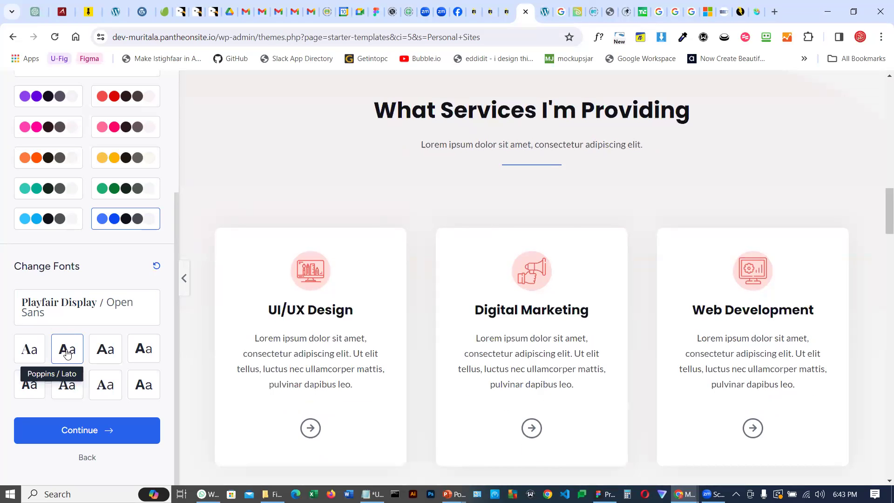
click(113, 352)
click(142, 354)
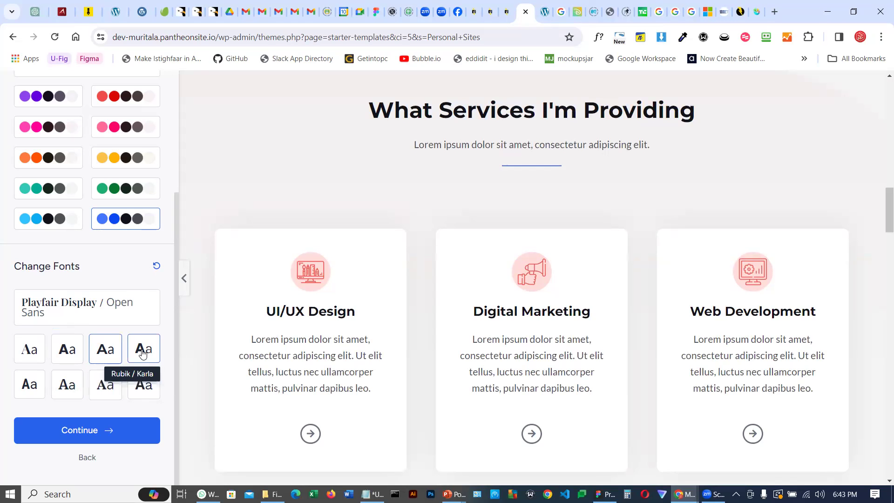
click(144, 390)
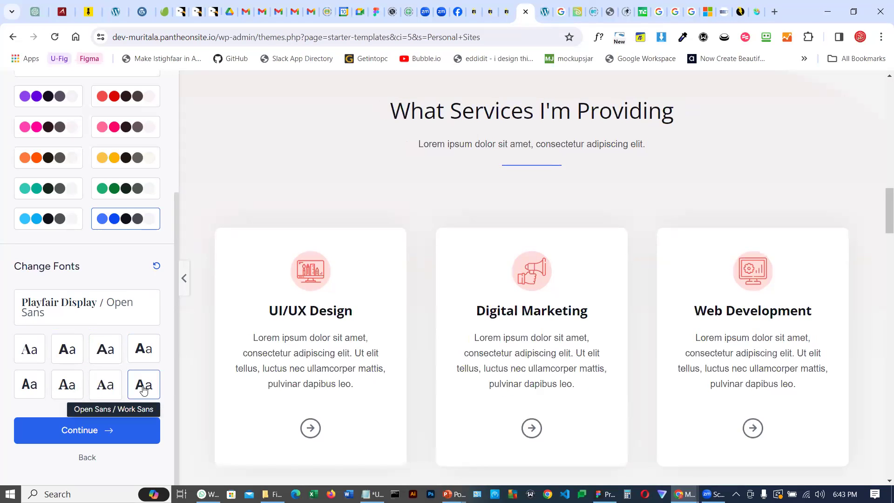
click(65, 386)
click(25, 389)
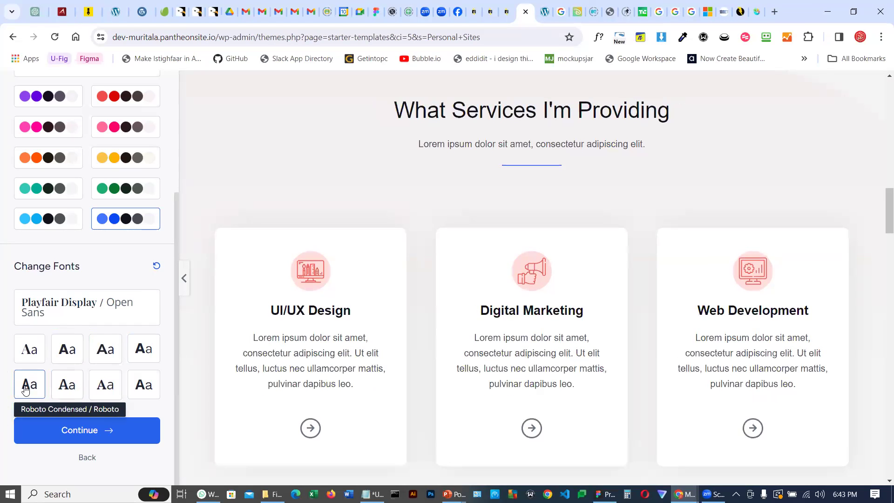
click(67, 349)
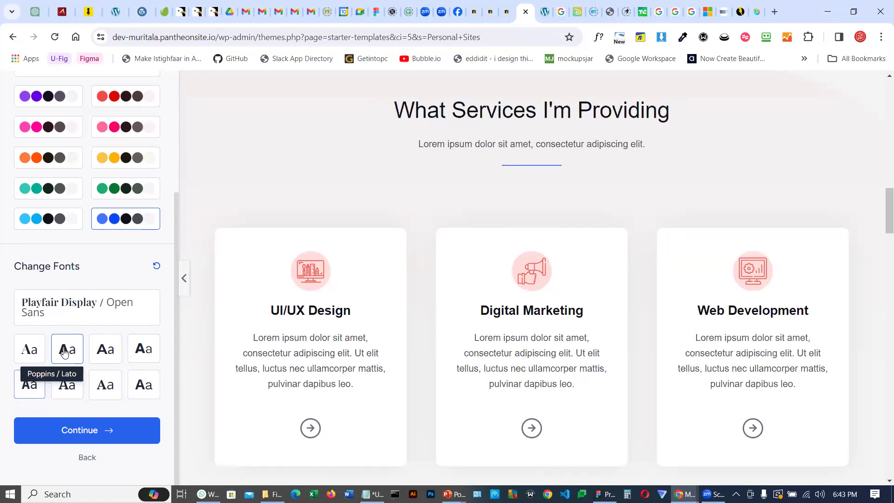
click(102, 350)
scroll(487, 272, down, 1)
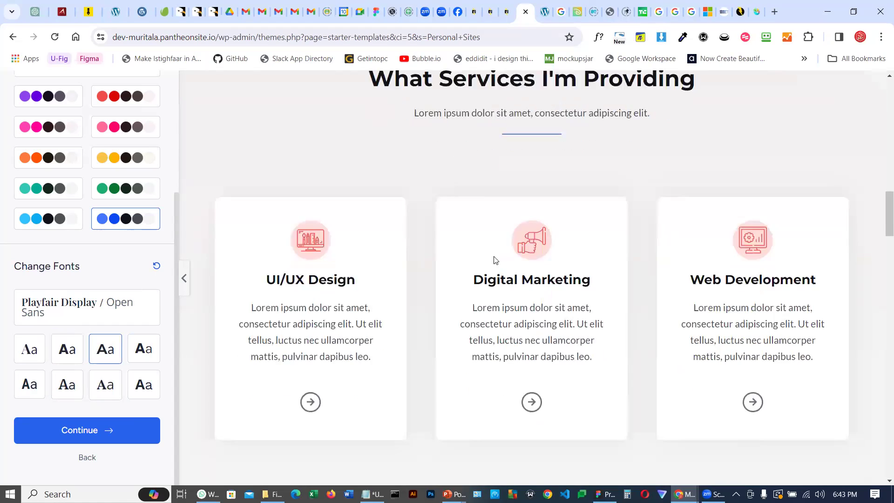
scroll(496, 260, down, 4)
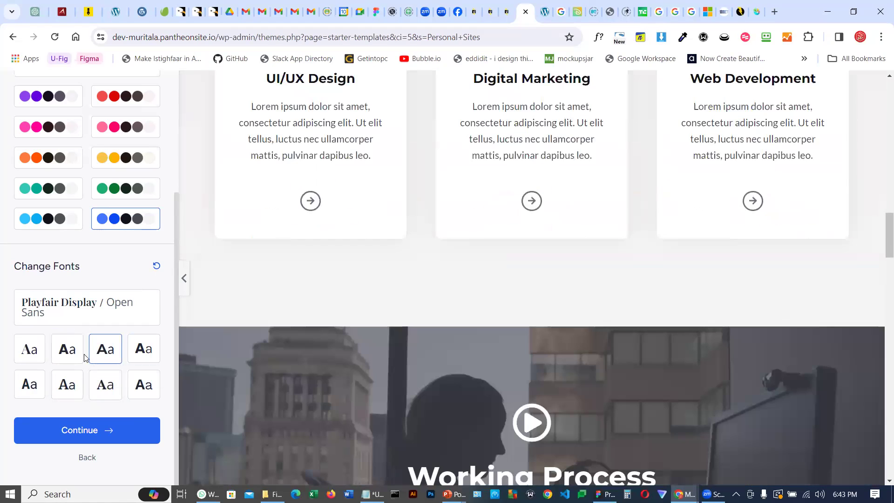
click(83, 431)
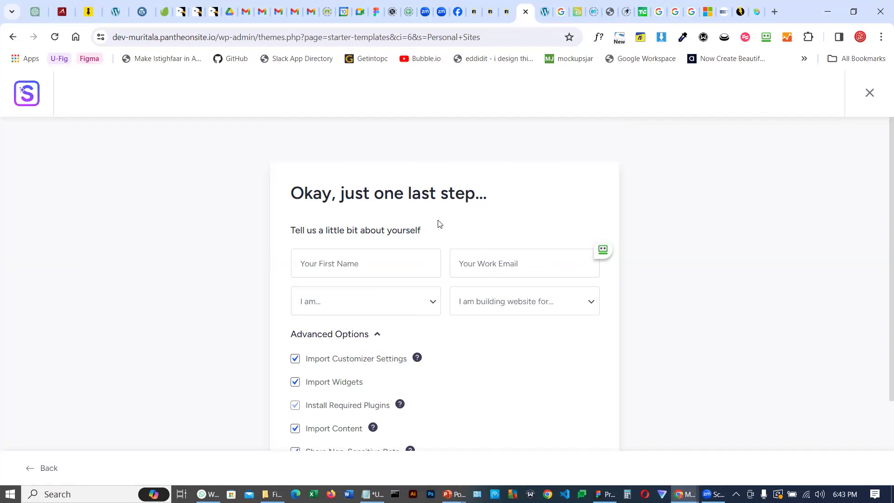
Enter the first name and work e-mail address in the details form
click(327, 268)
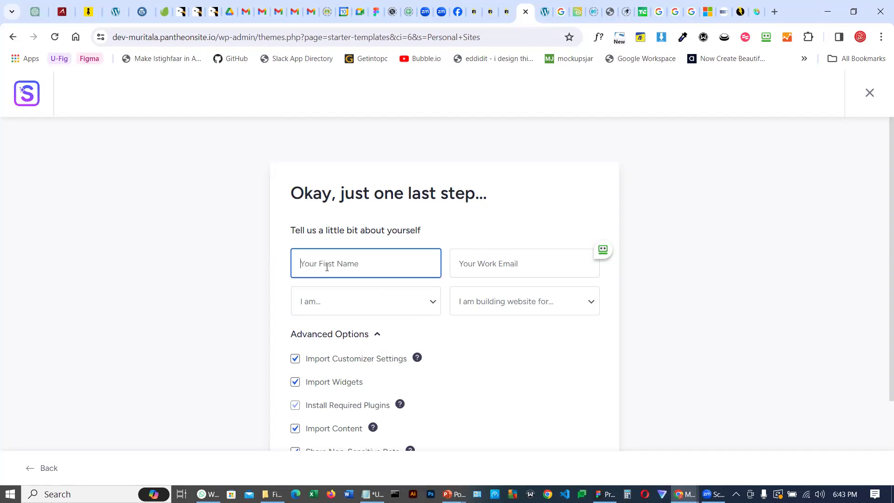
text(muritala)
click(501, 265)
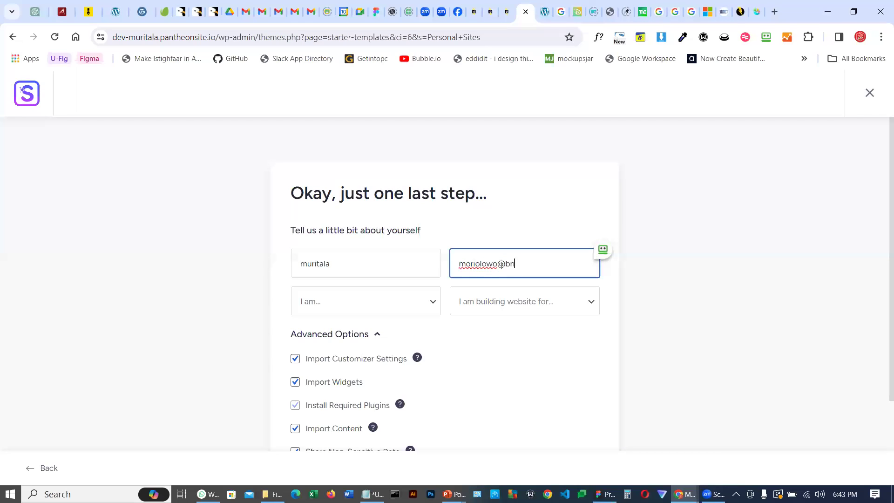
Set the experience level to Beginner and the website purpose to Myself/My Company
click(365, 305)
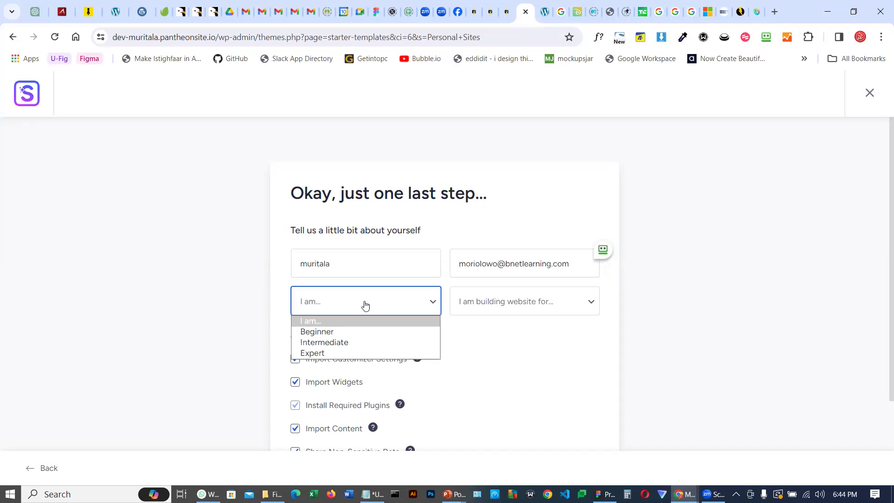
click(314, 333)
click(522, 311)
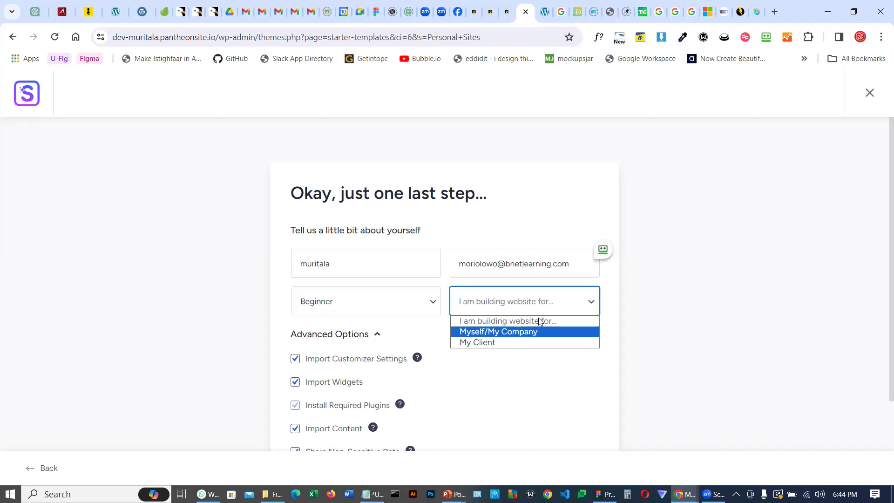
click(536, 332)
scroll(532, 351, down, 3)
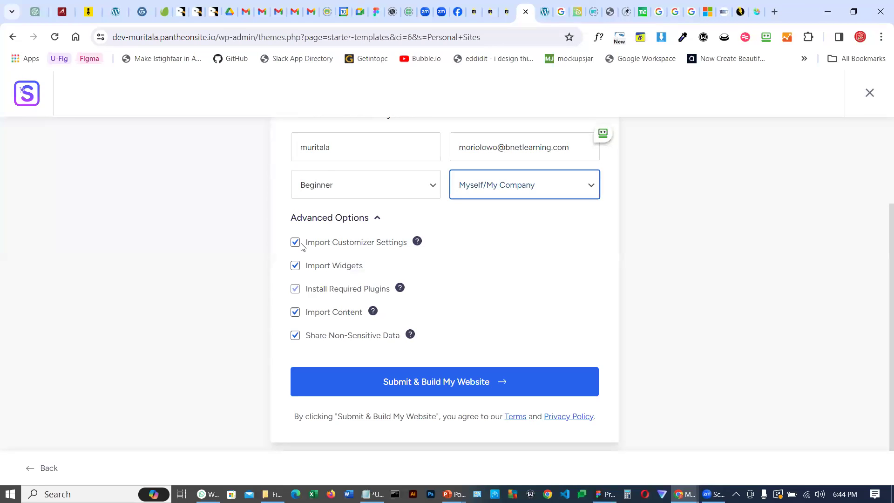
Check the live site in another tab, reload it, and return to the template setup tab
click(544, 11)
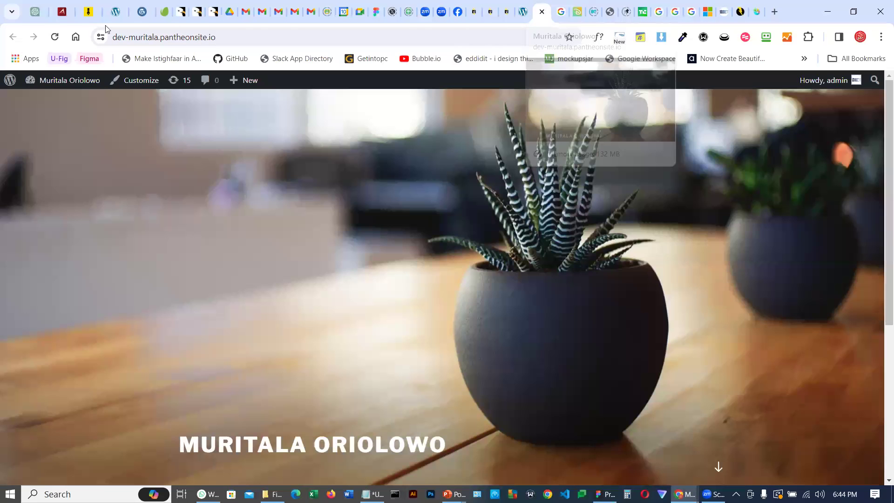
click(55, 38)
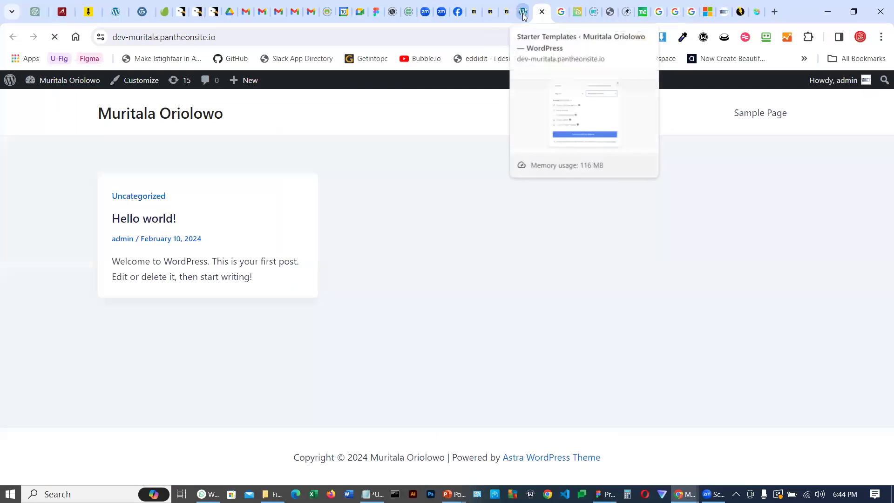
click(523, 14)
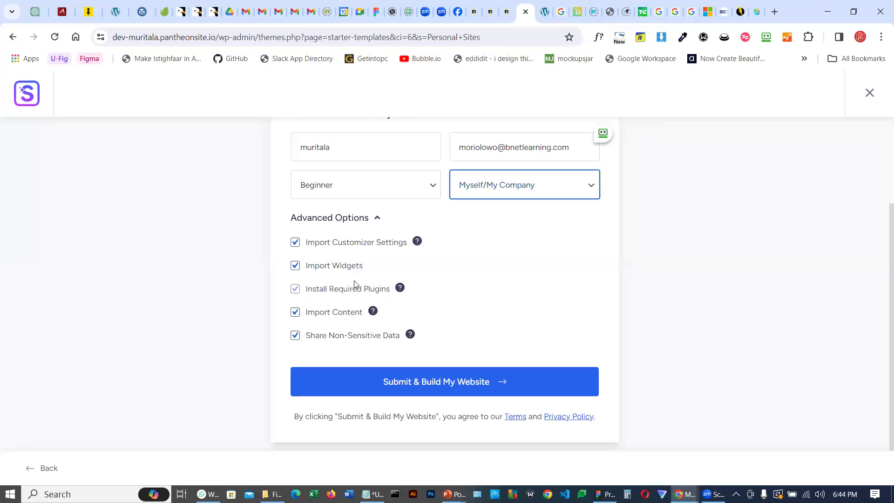
Submit the form to build the website with the default advanced import options
scroll(442, 354, down, 1)
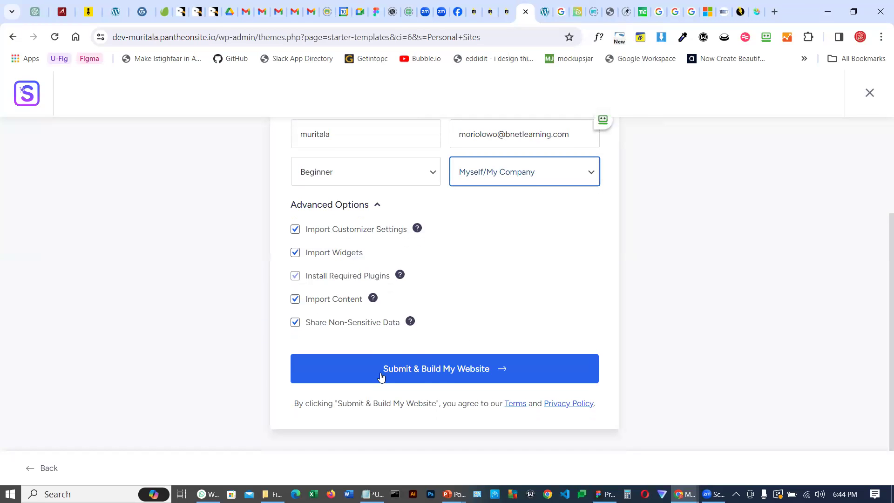
click(440, 371)
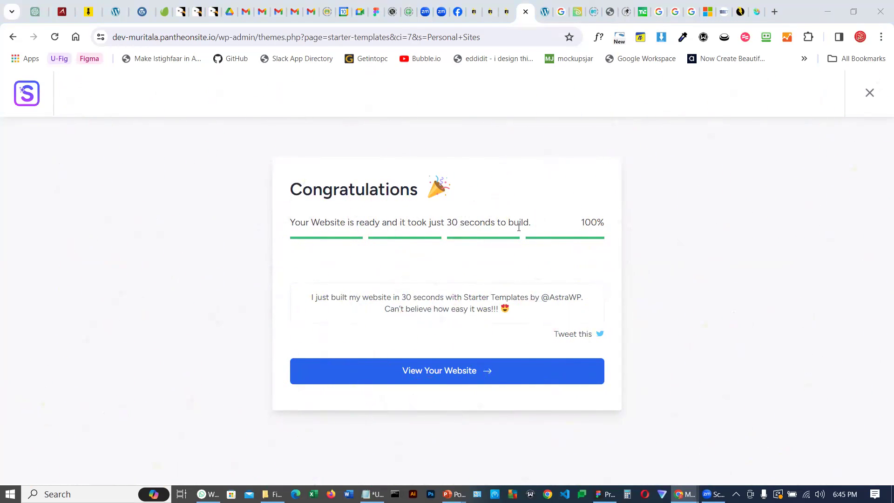
Open the built website and scroll through its home page sections
click(439, 373)
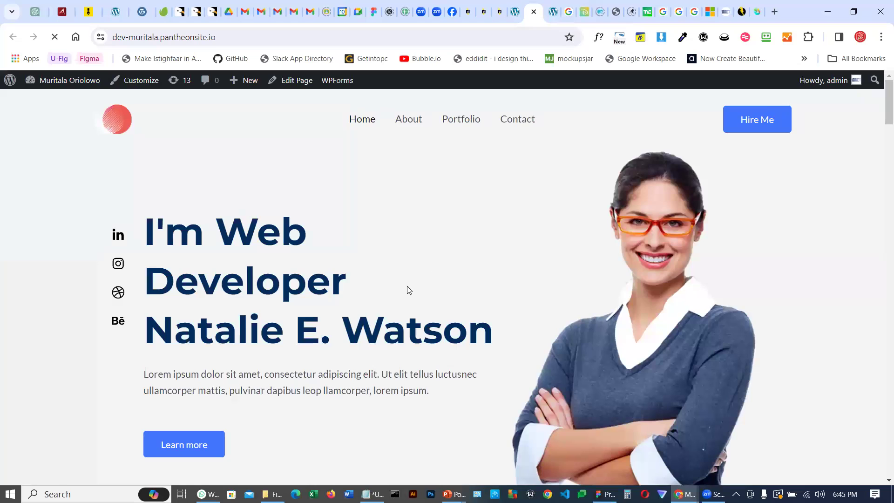
scroll(407, 289, down, 8)
scroll(405, 291, down, 5)
scroll(400, 292, up, 15)
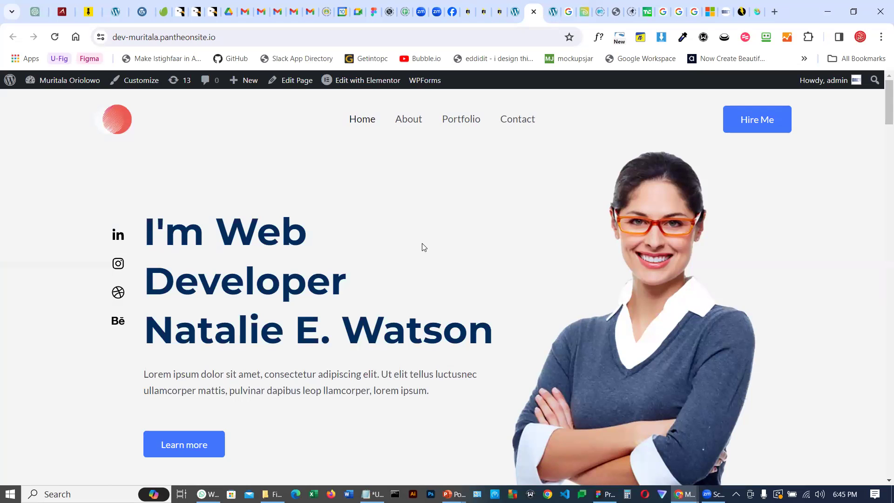
scroll(424, 247, down, 20)
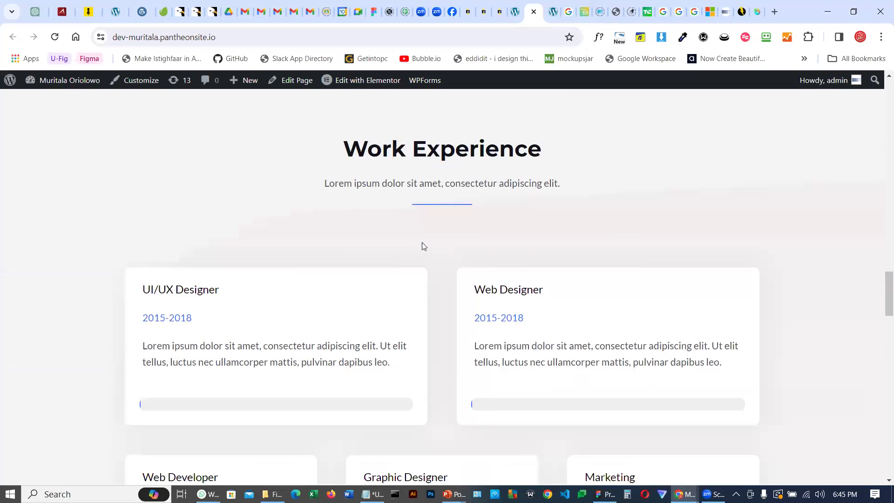
scroll(423, 246, down, 15)
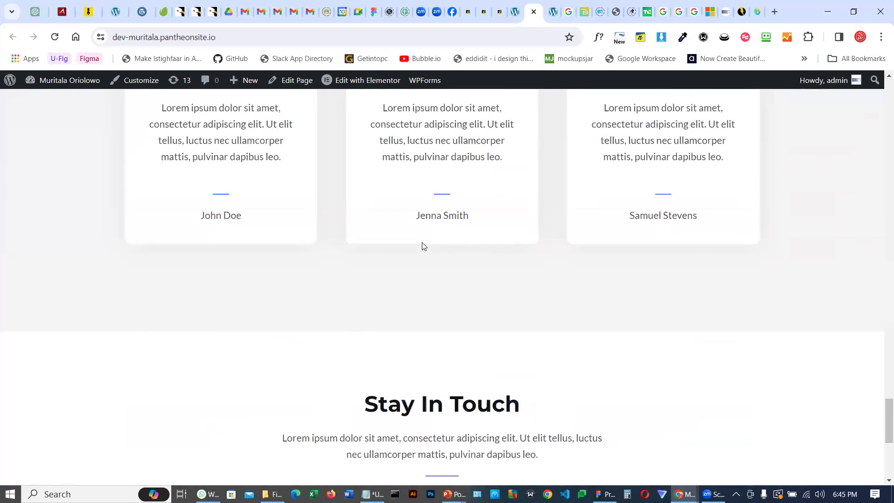
scroll(423, 246, down, 5)
scroll(424, 246, up, 18)
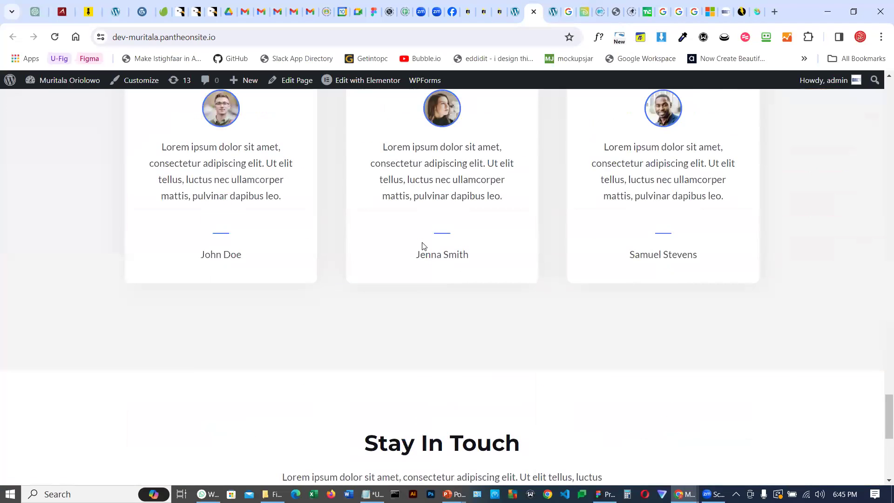
scroll(423, 246, up, 20)
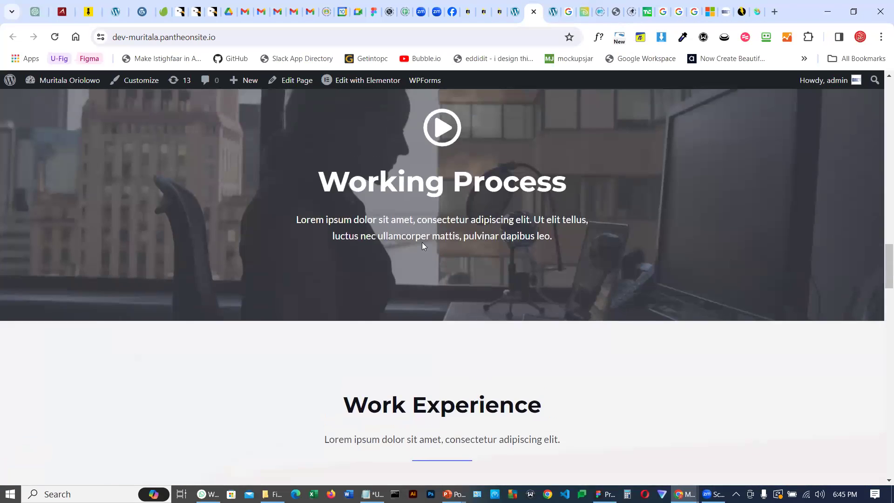
scroll(424, 247, up, 5)
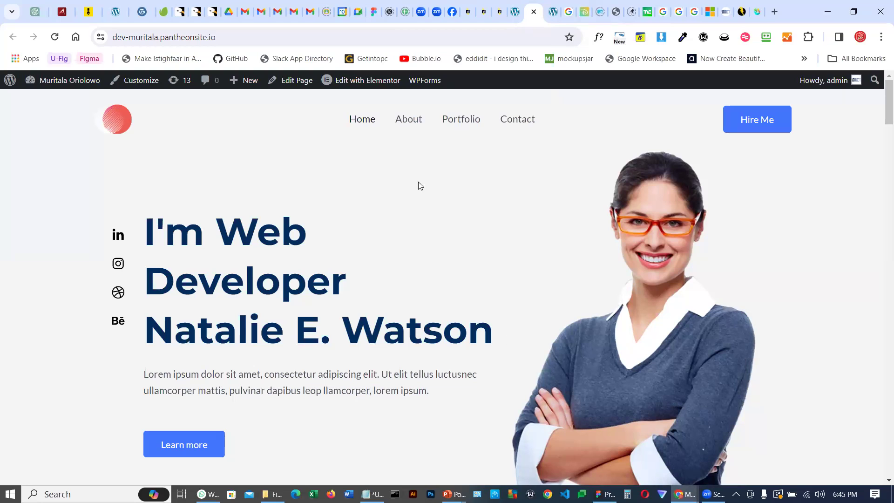
Open the home page in Elementor in a new tab and switch to it
mouse_move(367, 82)
right_click(355, 83)
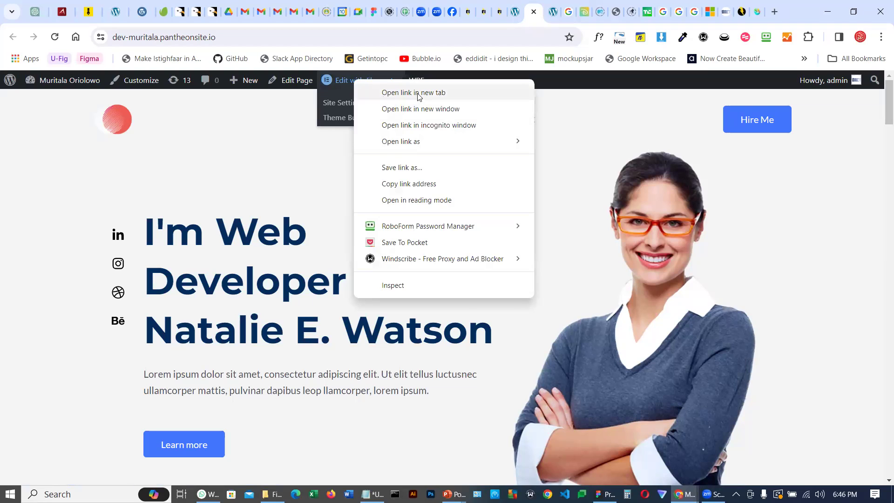
click(418, 94)
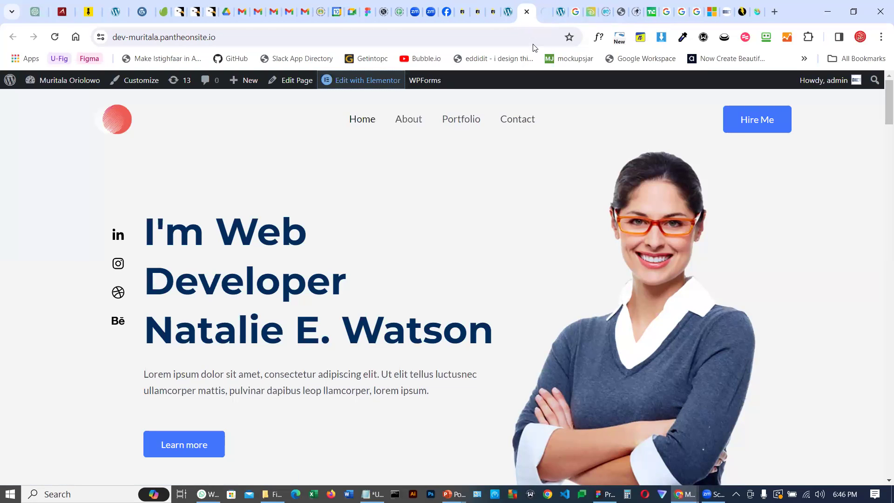
click(544, 14)
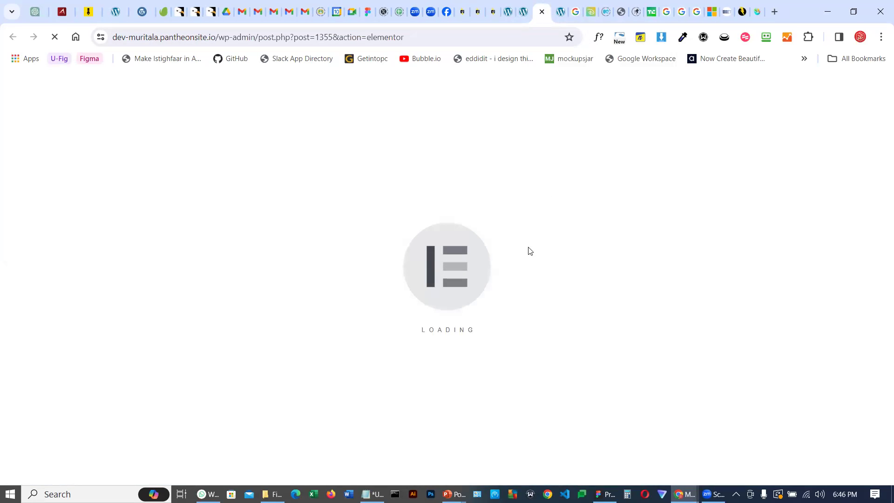
click(523, 13)
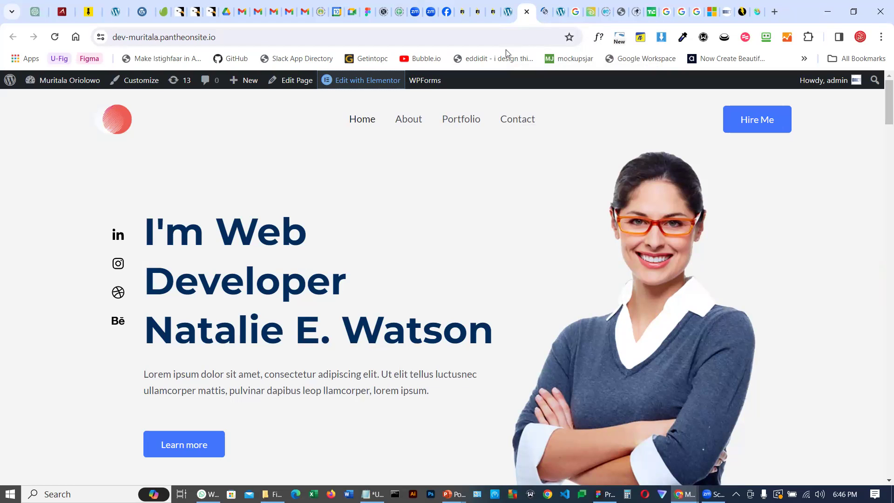
click(544, 13)
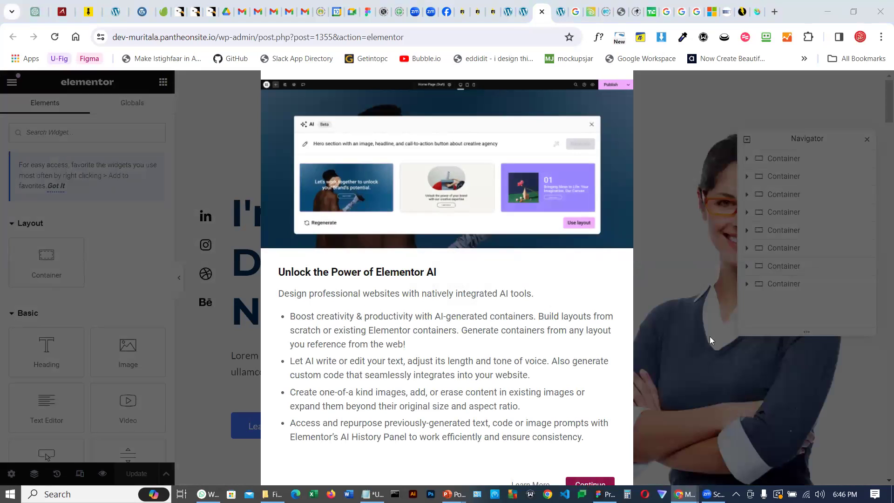
Zoom the browser out to 90% and dismiss the Elementor AI notification
click(881, 37)
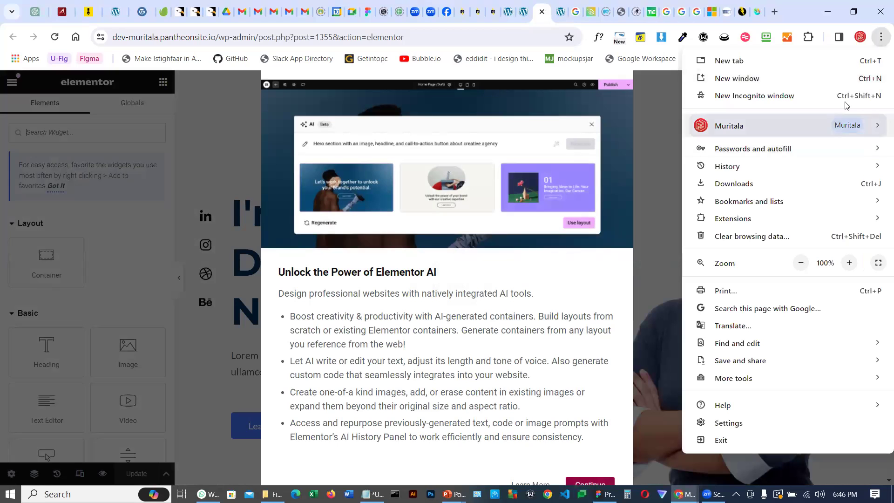
click(802, 263)
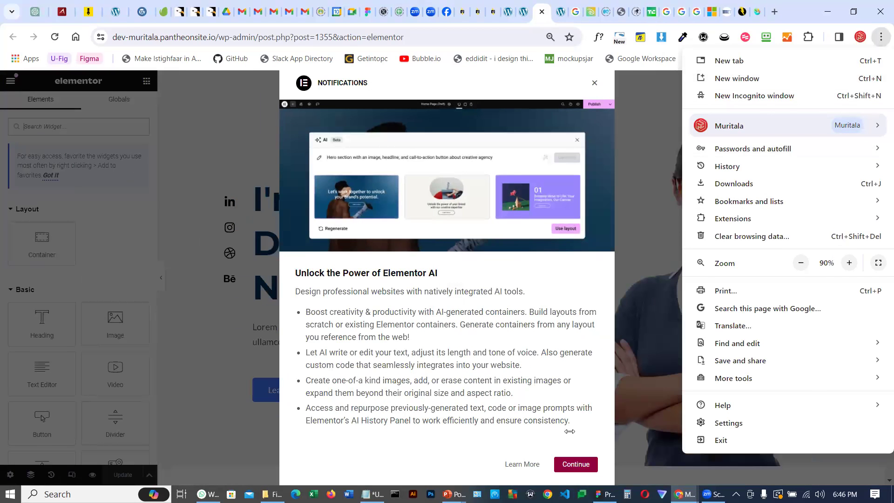
click(569, 466)
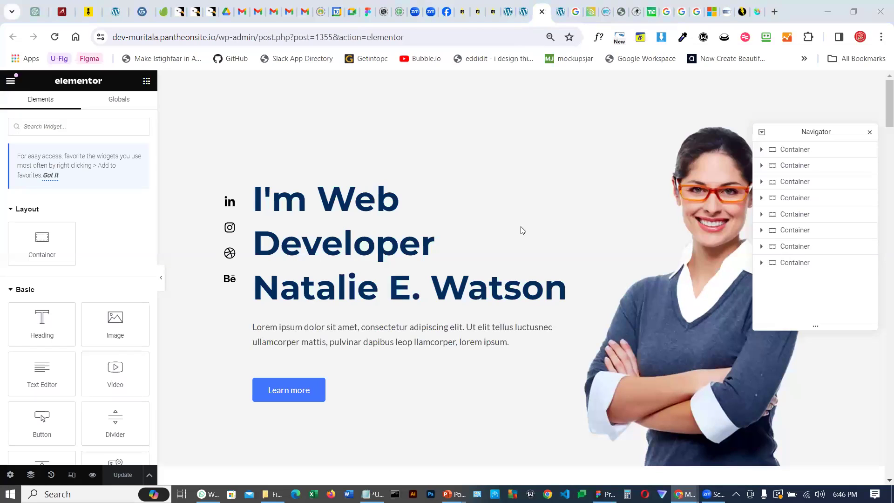
Move the Navigator panel slightly down and close it
scroll(522, 231, down, 3)
scroll(532, 239, up, 3)
drag(840, 135, 836, 168)
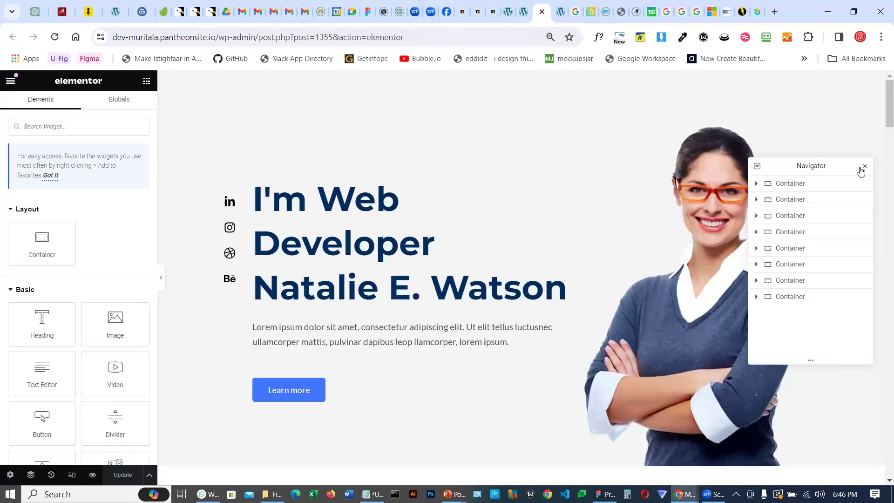
click(865, 161)
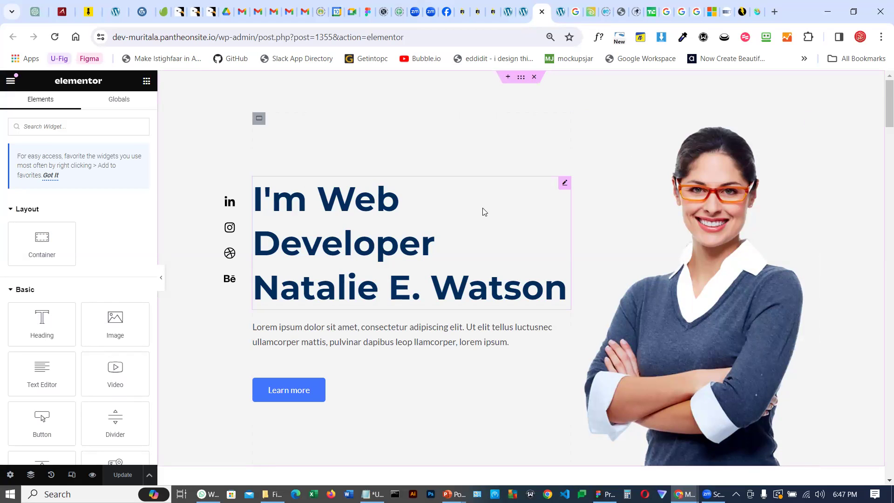
Open the Navigator and move it toward the middle of the canvas
scroll(484, 210, down, 15)
scroll(502, 209, up, 15)
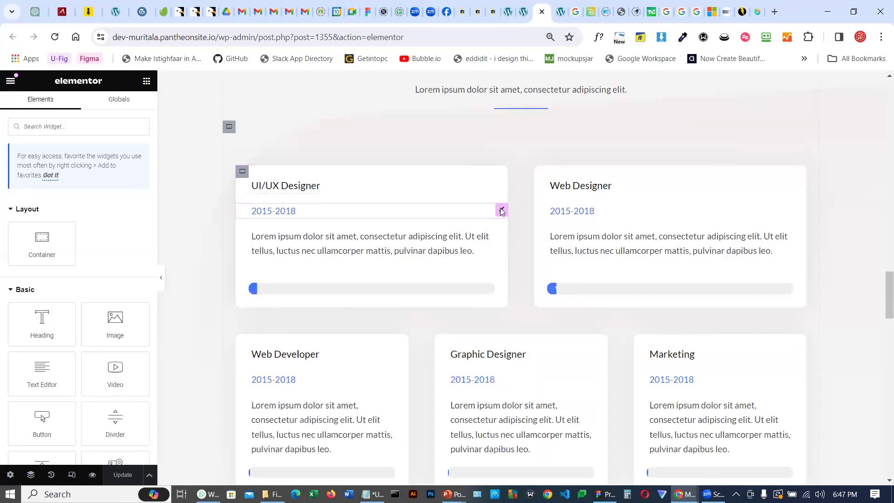
scroll(501, 209, up, 4)
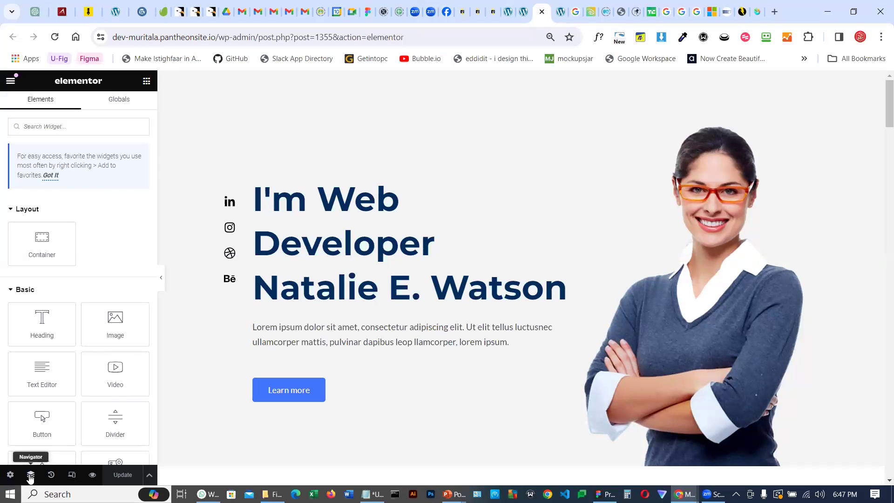
click(30, 476)
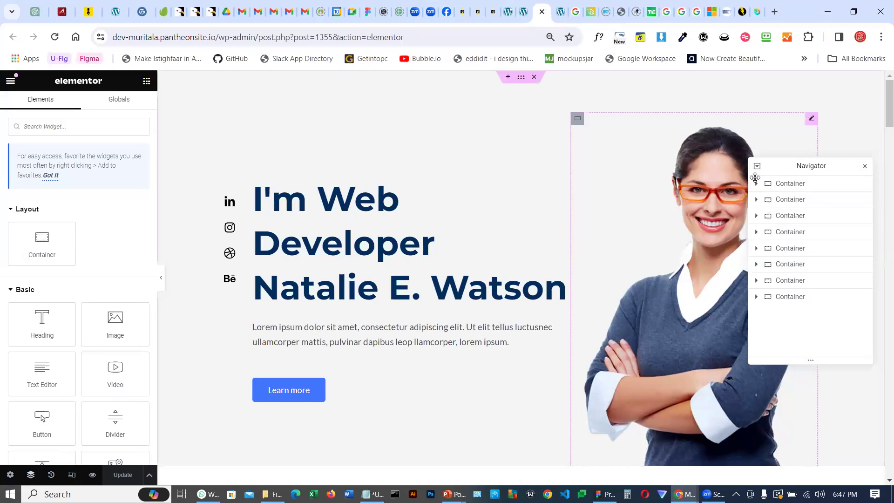
drag(786, 166, 465, 134)
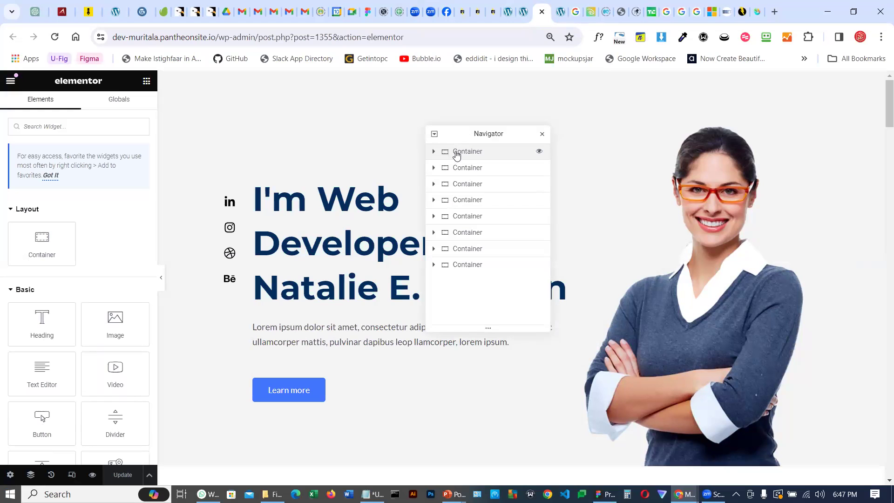
Select each top-level container in the Navigator in turn to examine the page's sections
click(457, 155)
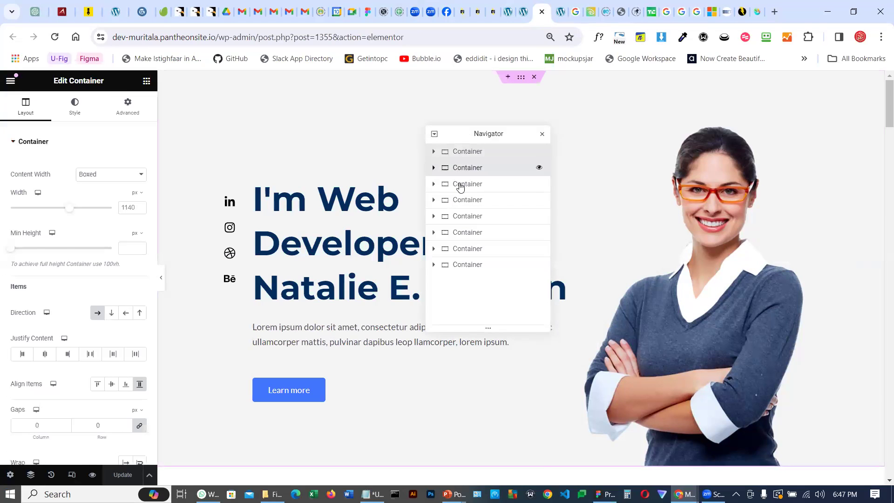
click(460, 186)
click(461, 205)
click(462, 217)
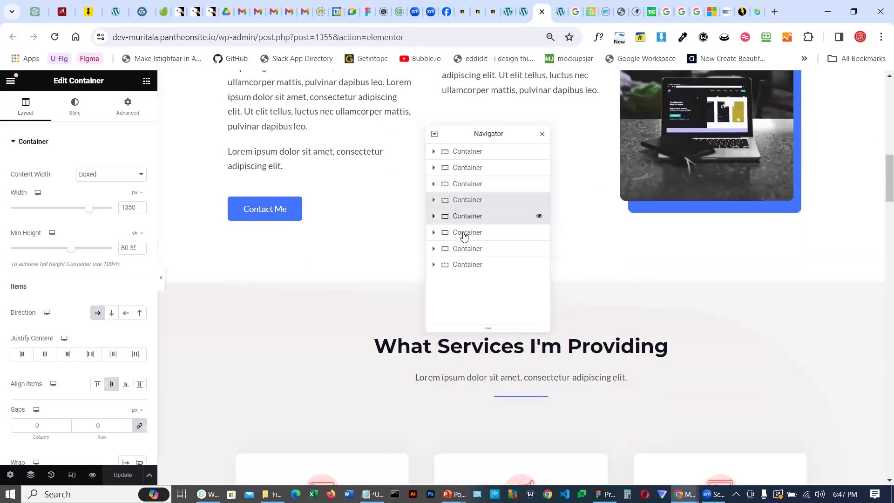
click(464, 233)
click(463, 249)
click(461, 265)
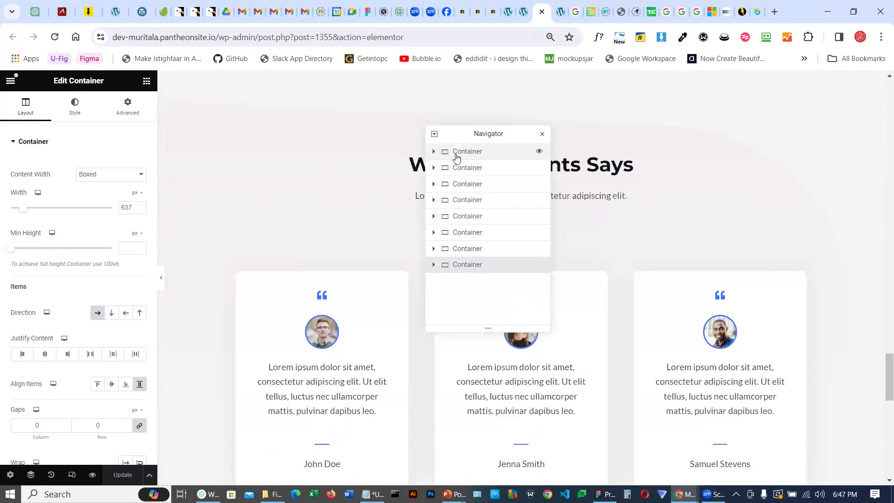
click(457, 156)
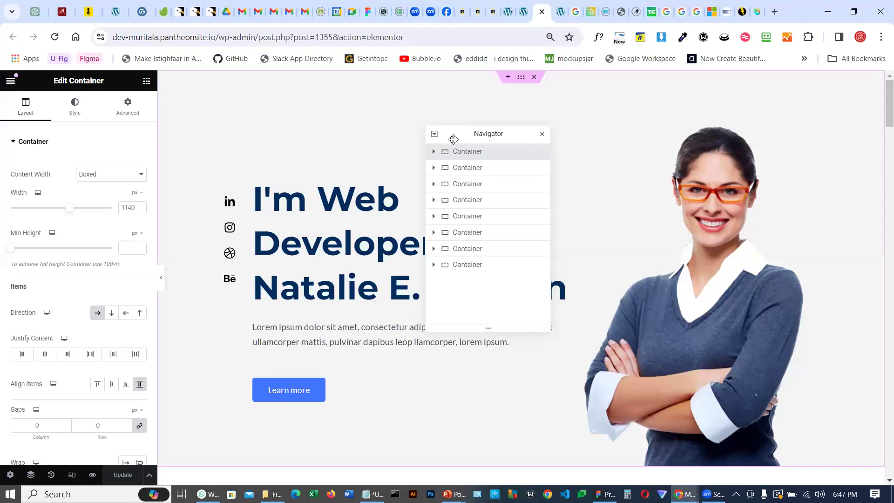
Move the Navigator beside the hero image and step through the top-level containers again
drag(563, 139, 687, 150)
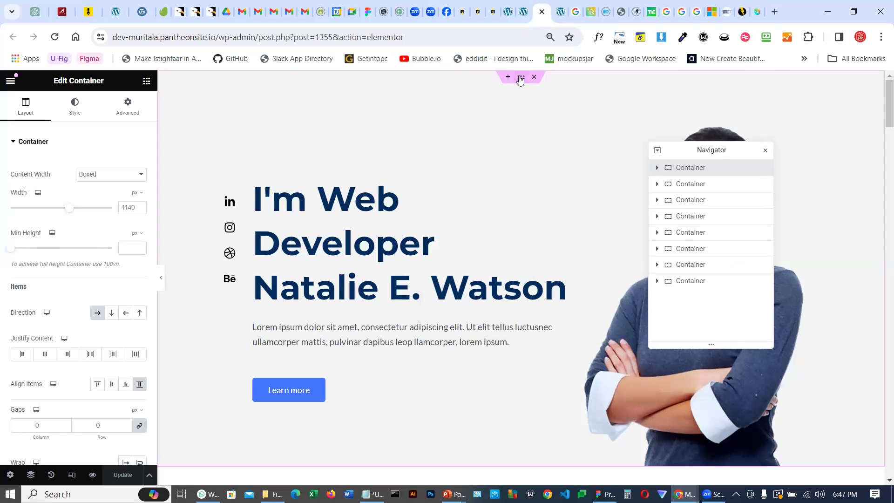
click(685, 187)
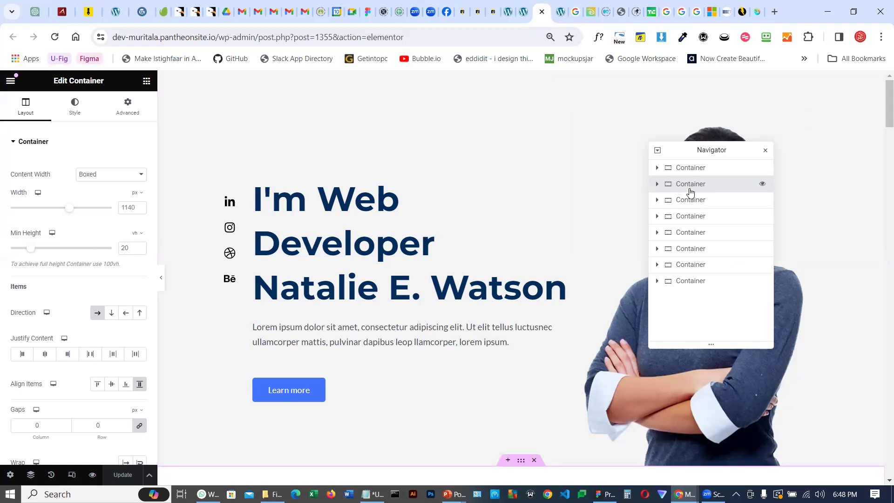
scroll(533, 199, down, 5)
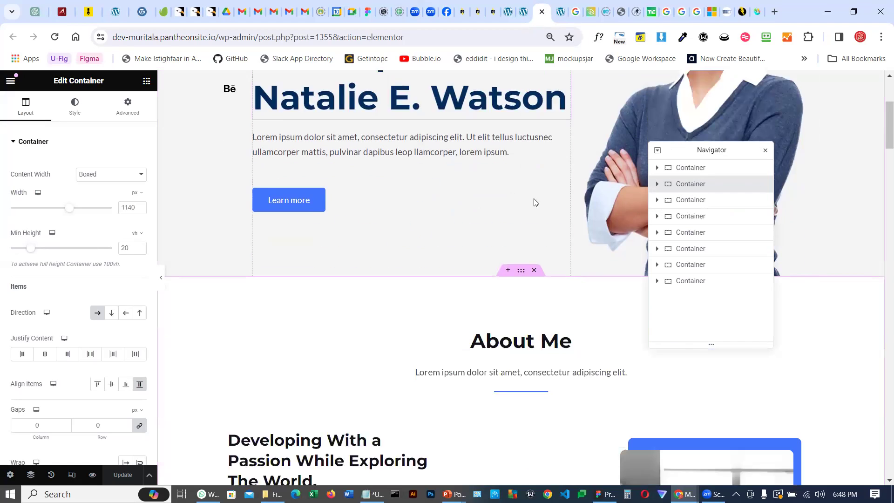
click(695, 205)
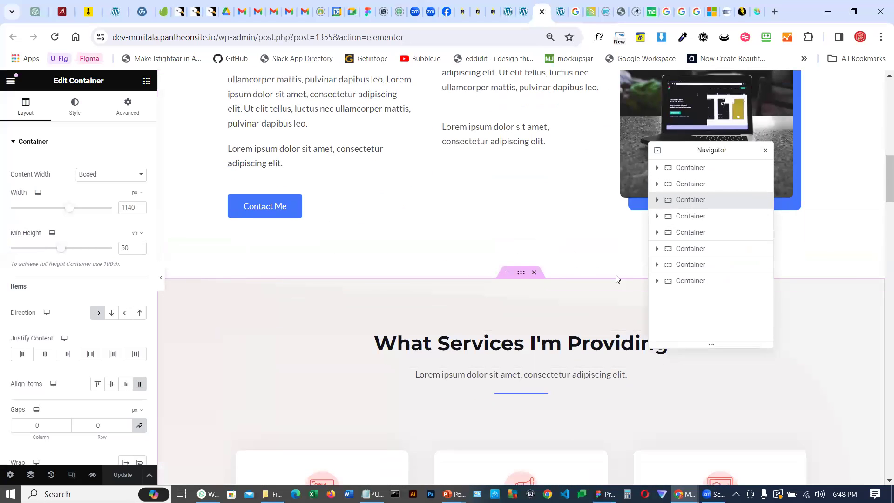
click(698, 218)
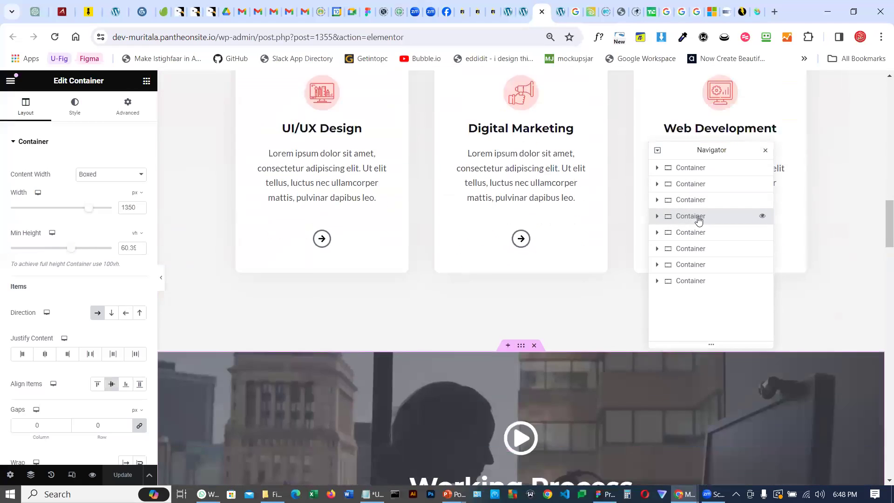
click(686, 169)
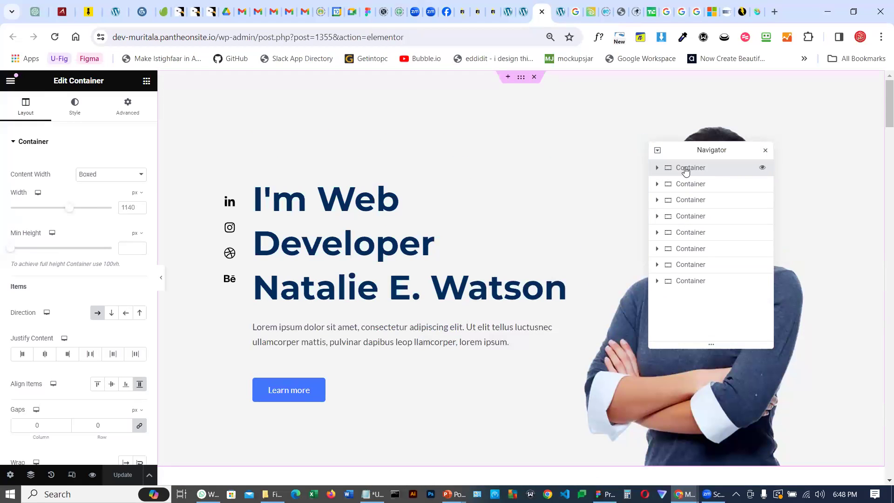
Expand the hero container down to its social Icon List and delete the Behance item
click(658, 169)
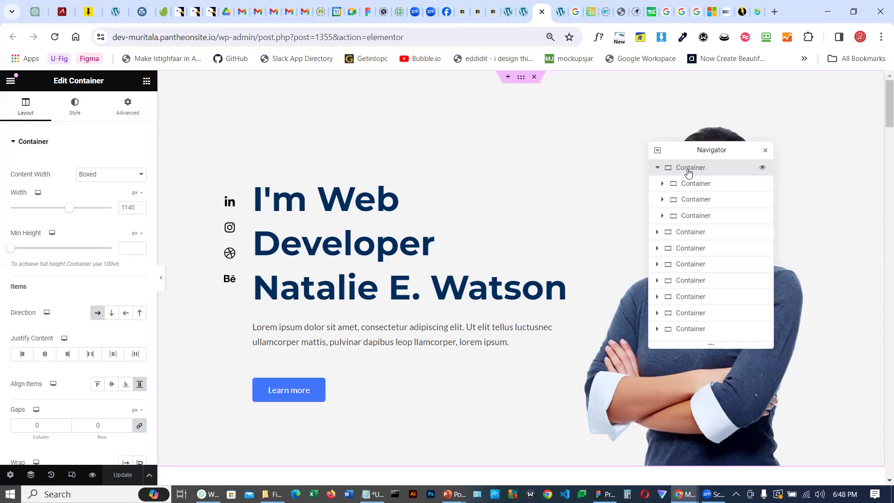
click(691, 187)
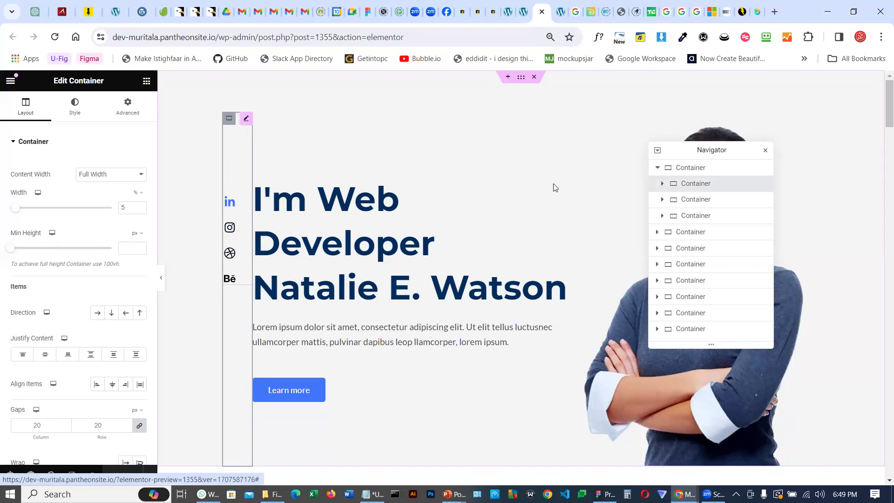
click(661, 183)
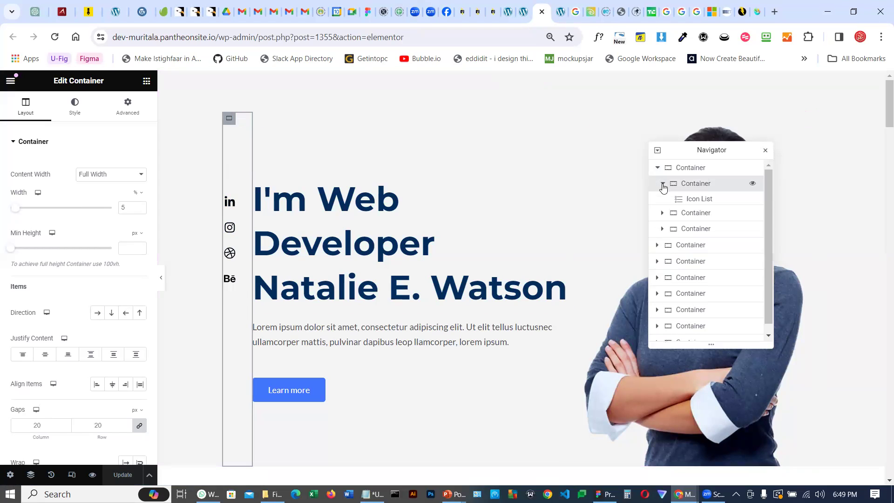
click(695, 201)
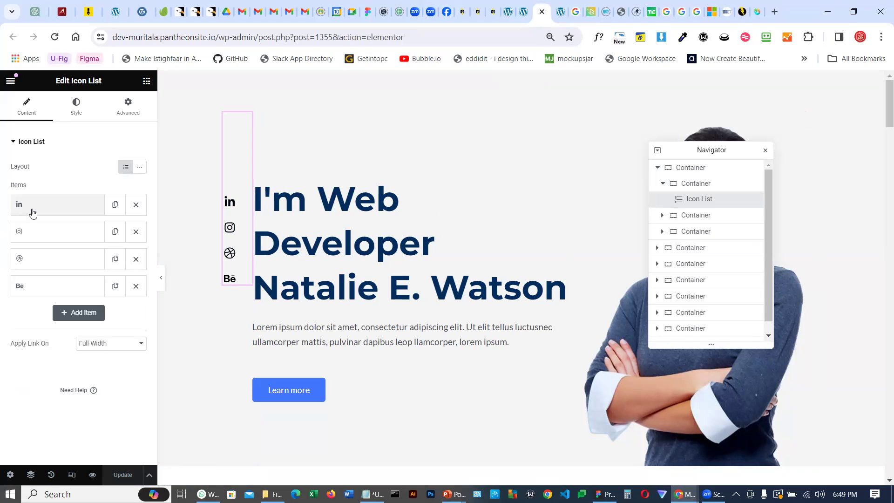
click(135, 290)
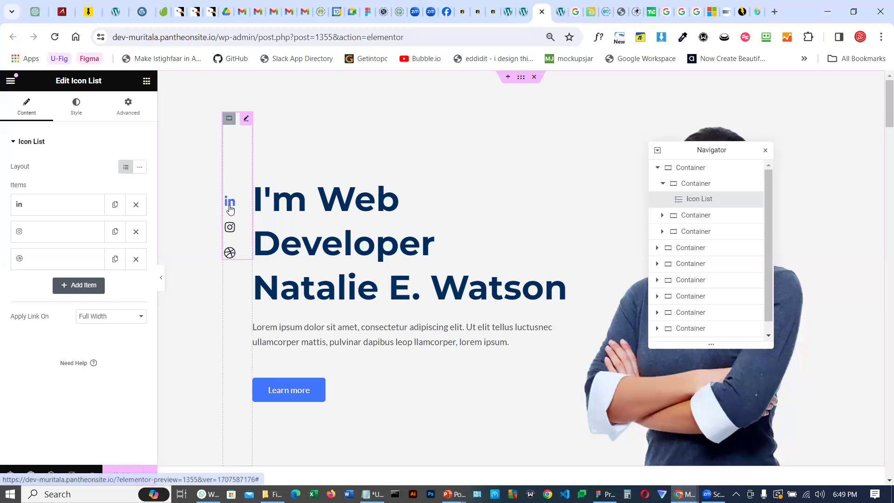
Add a new item to the social Icon List and open the icon library for it
click(79, 287)
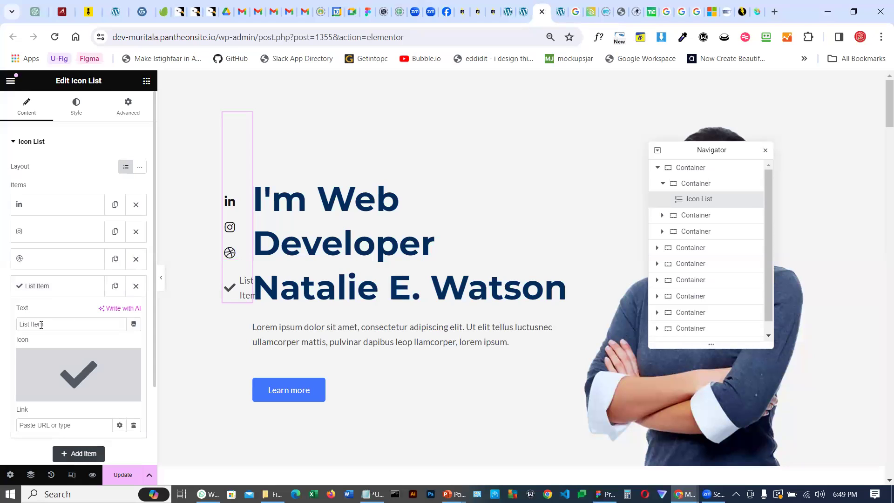
mouse_move(77, 354)
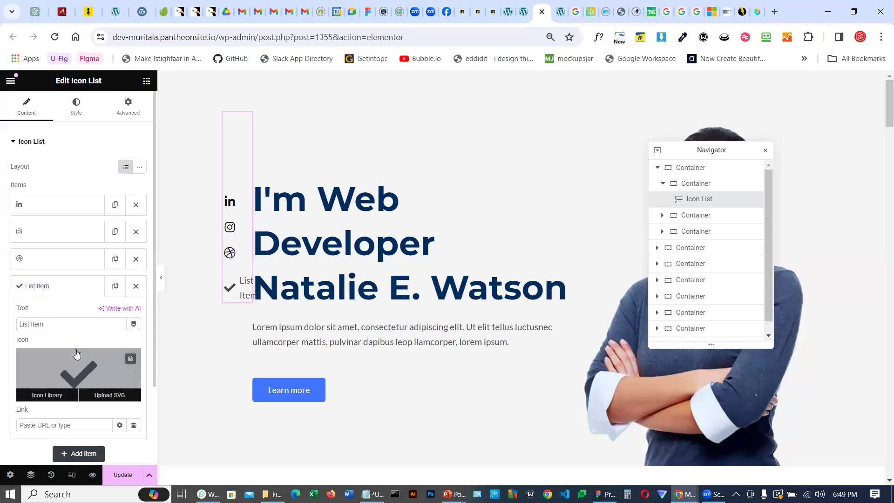
click(47, 395)
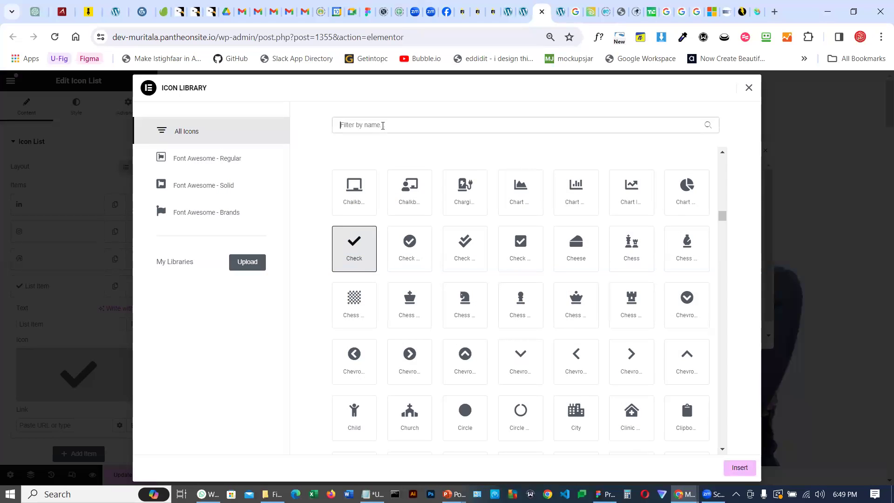
text(twitter)
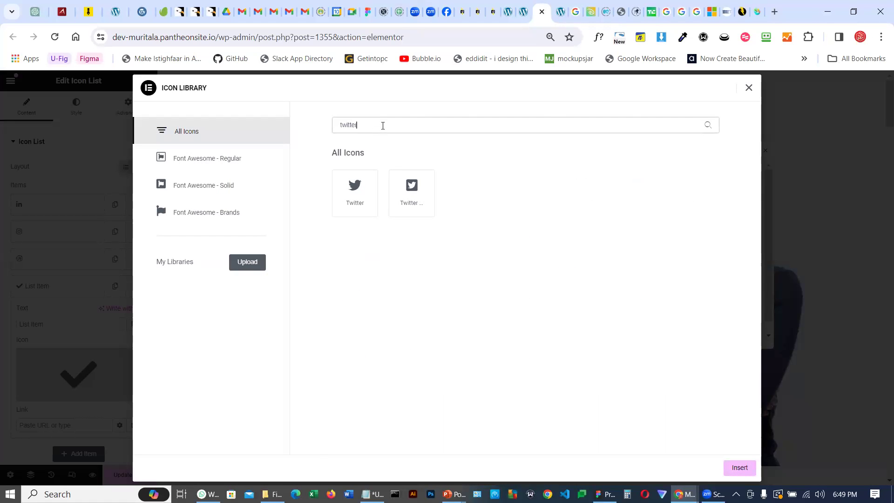
click(354, 188)
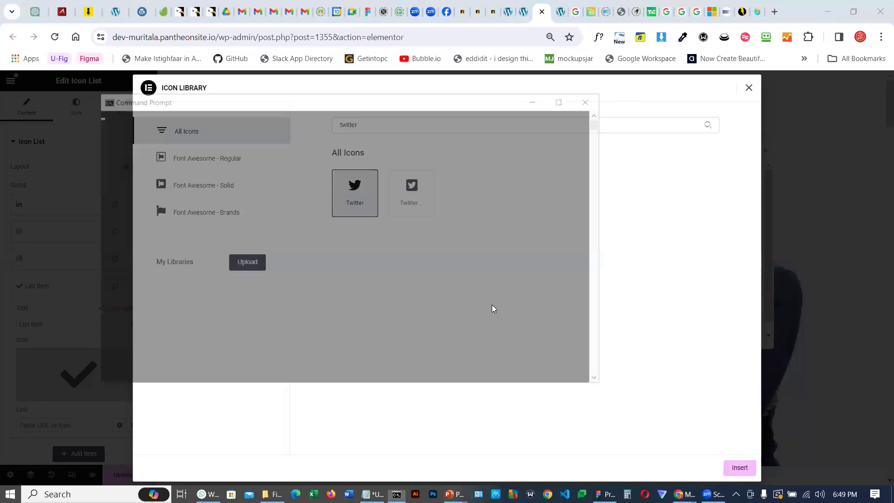
click(494, 307)
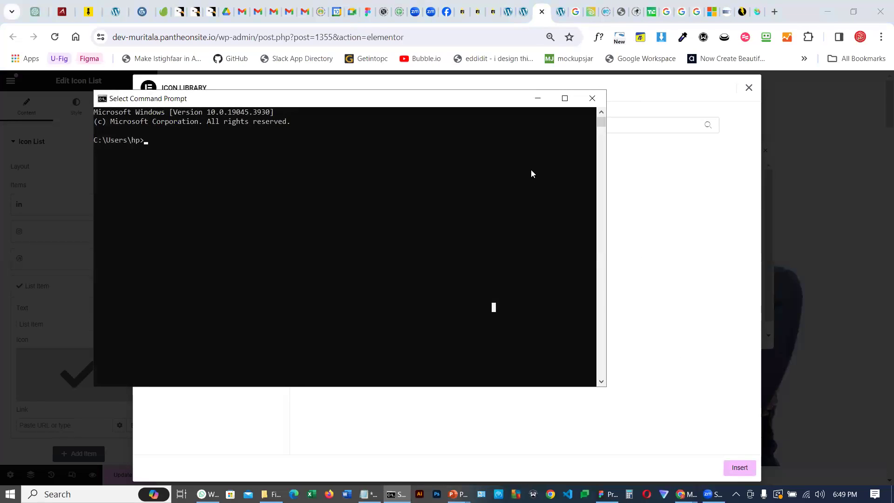
click(592, 104)
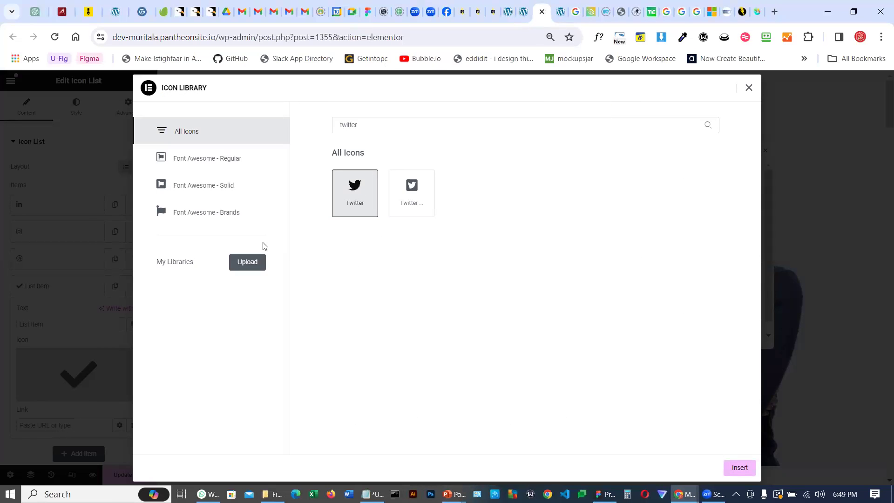
click(254, 262)
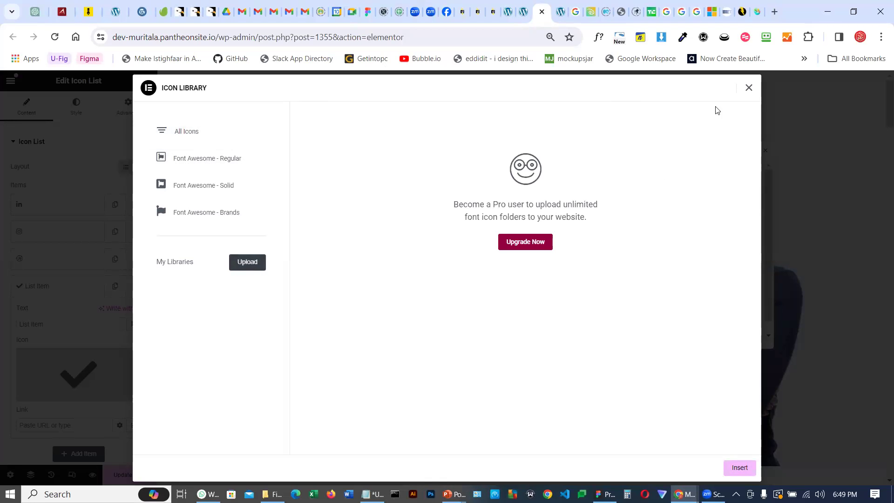
click(748, 89)
Search the icon library for twitt and insert the Twitter icon into the new item
click(59, 397)
click(370, 123)
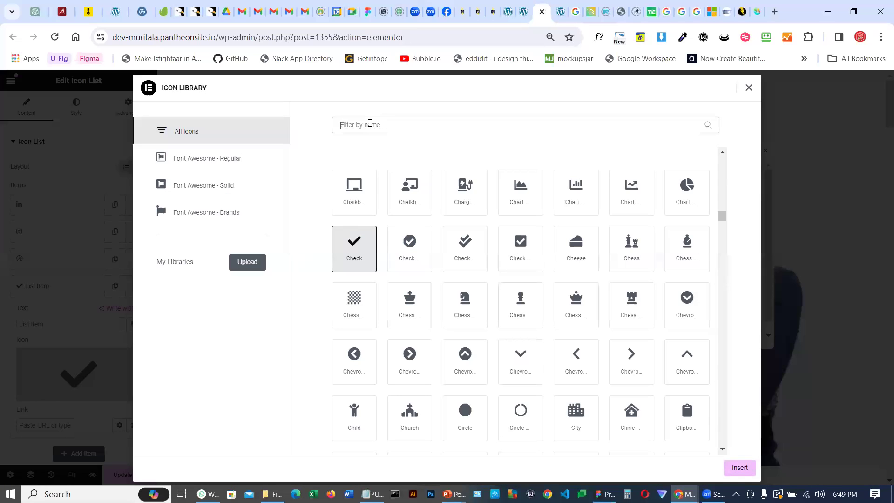
text(twitt)
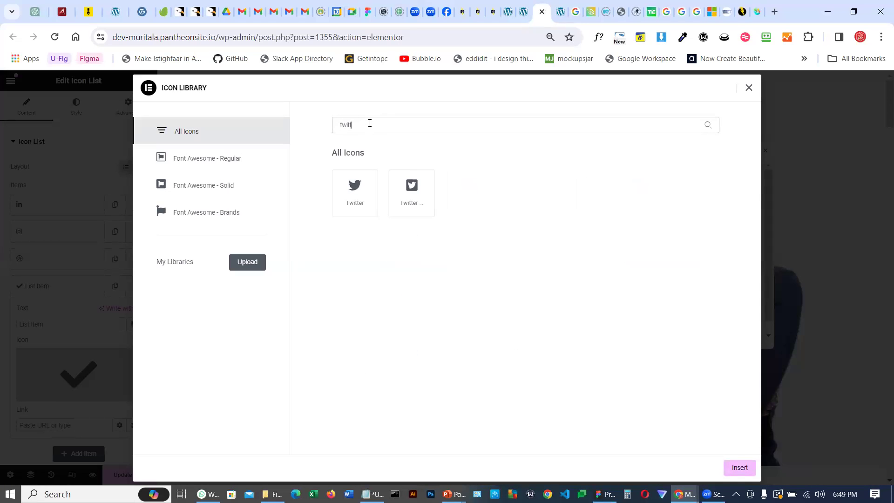
click(354, 196)
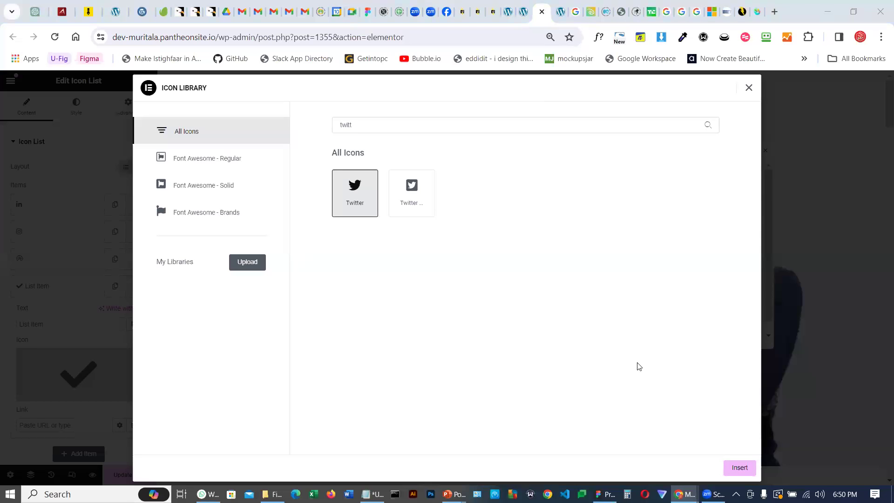
click(739, 468)
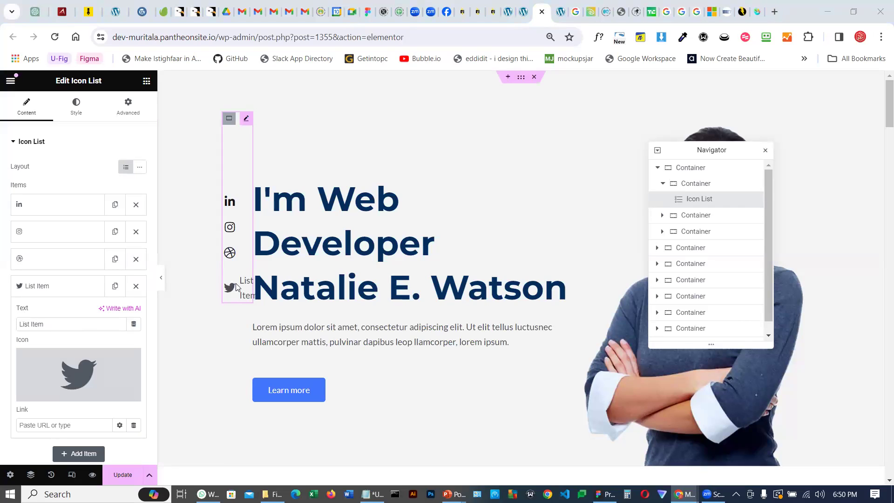
Clear the new Twitter item's text label
drag(56, 322, 10, 326)
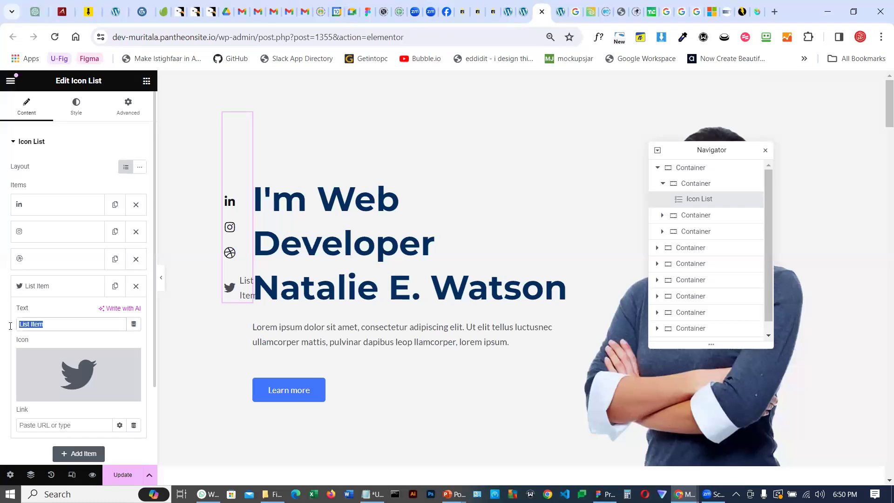
key(BackSpace)
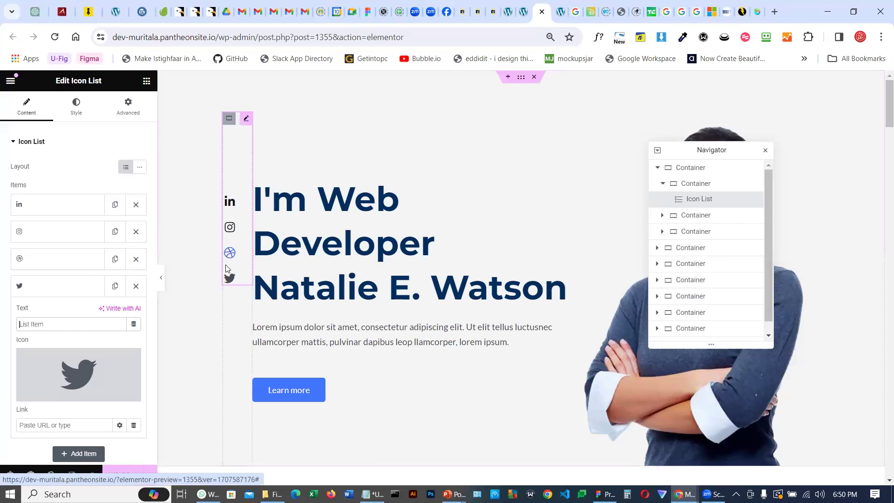
Expand the hero's inner containers in the Navigator and inspect their Heading, Text Editor and Button widgets
click(663, 183)
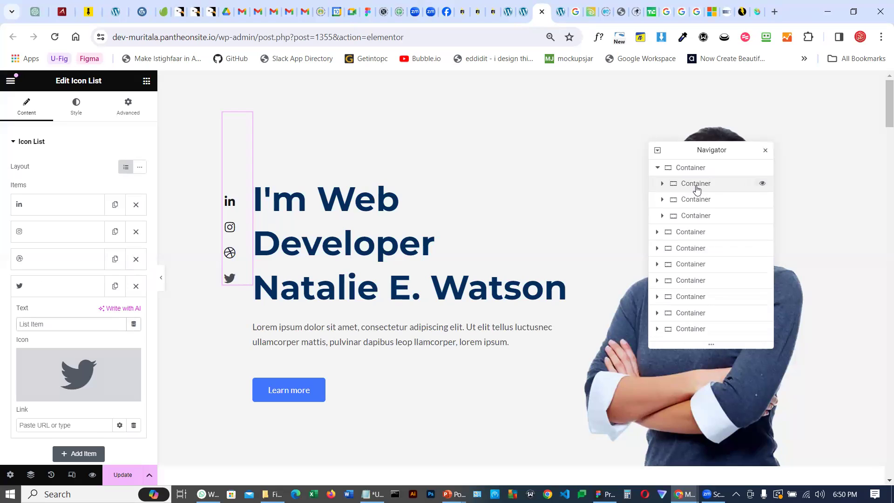
click(695, 200)
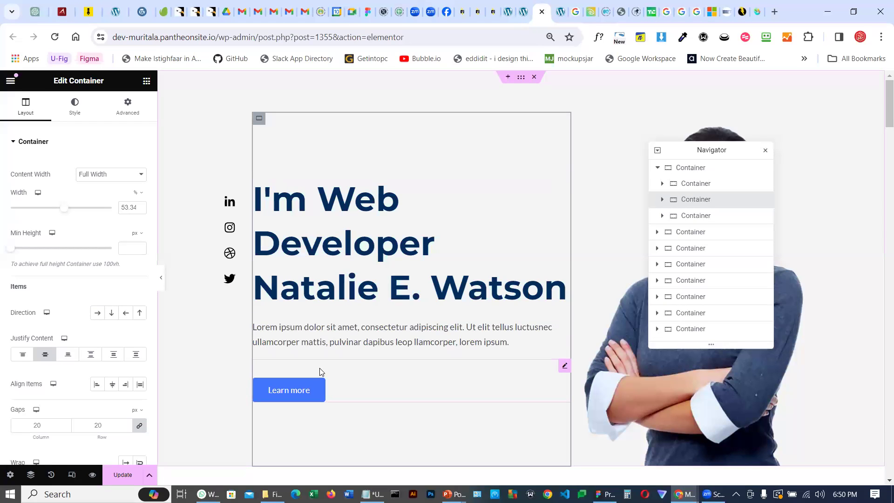
click(662, 200)
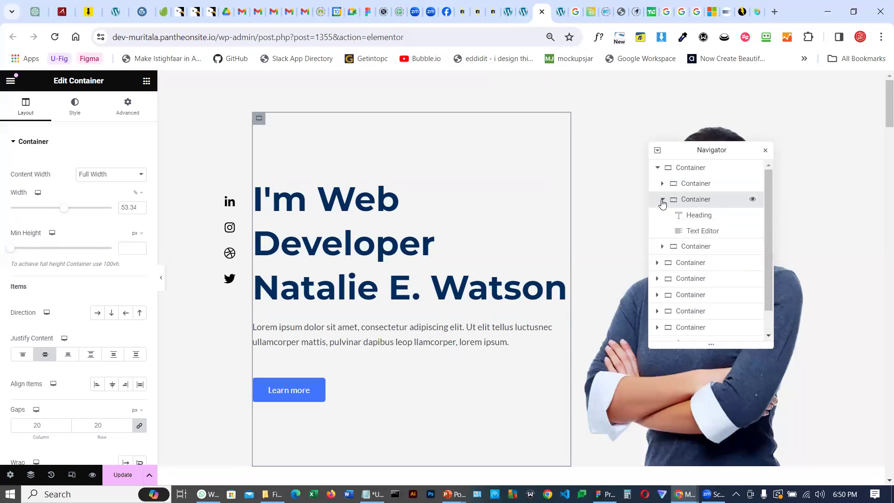
click(696, 217)
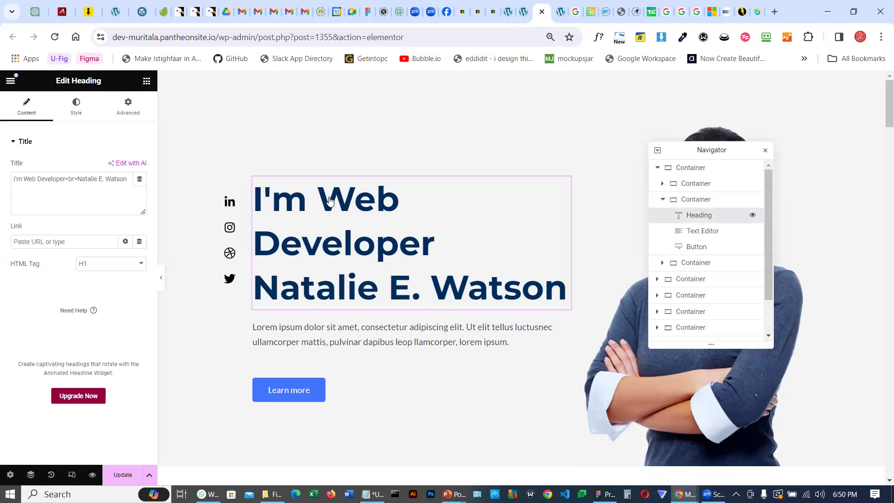
click(707, 232)
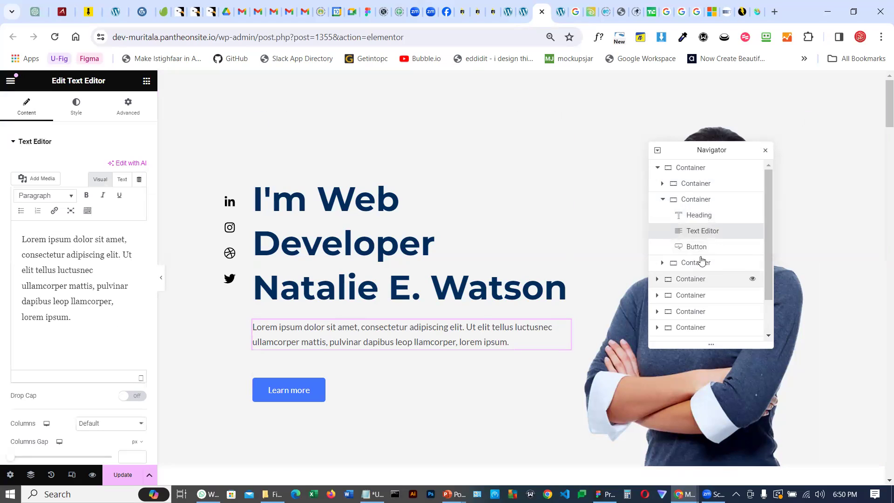
click(701, 251)
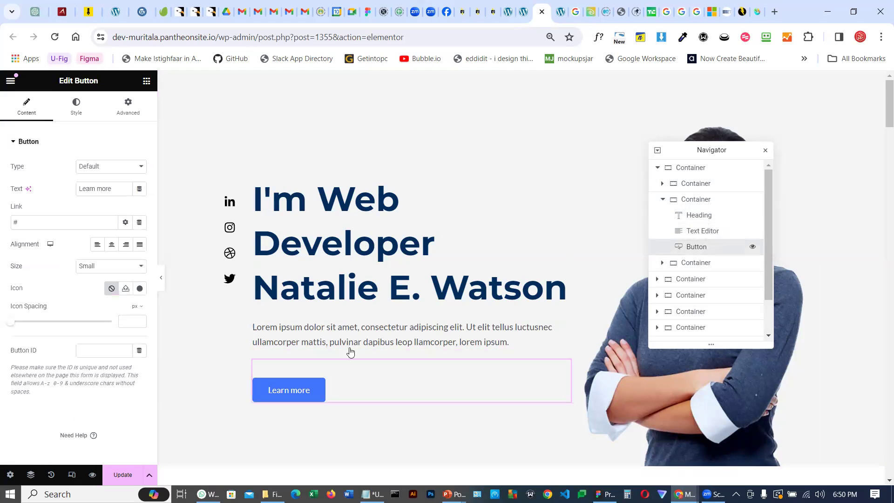
Replace the name on the hero heading's second line with the site owner's full name
click(696, 217)
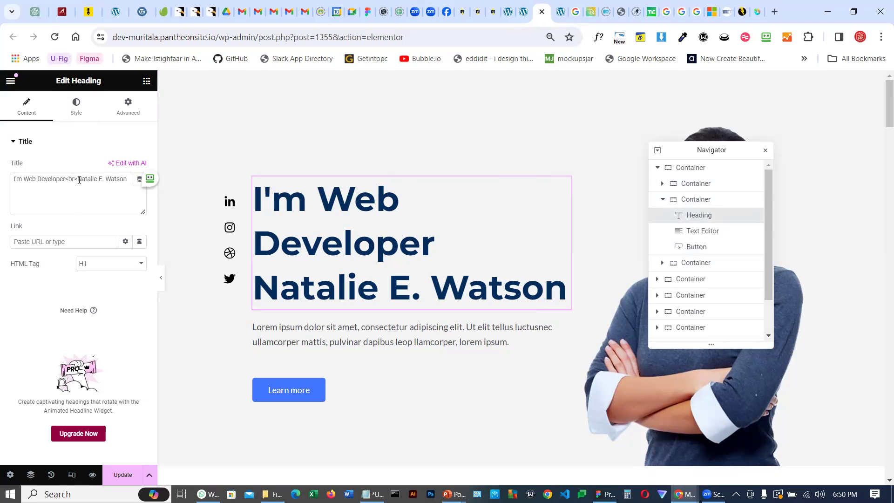
drag(78, 180, 133, 180)
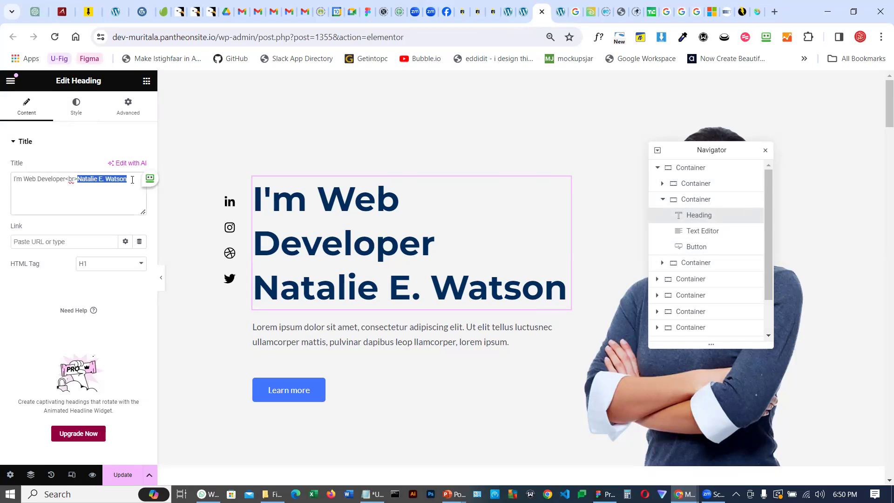
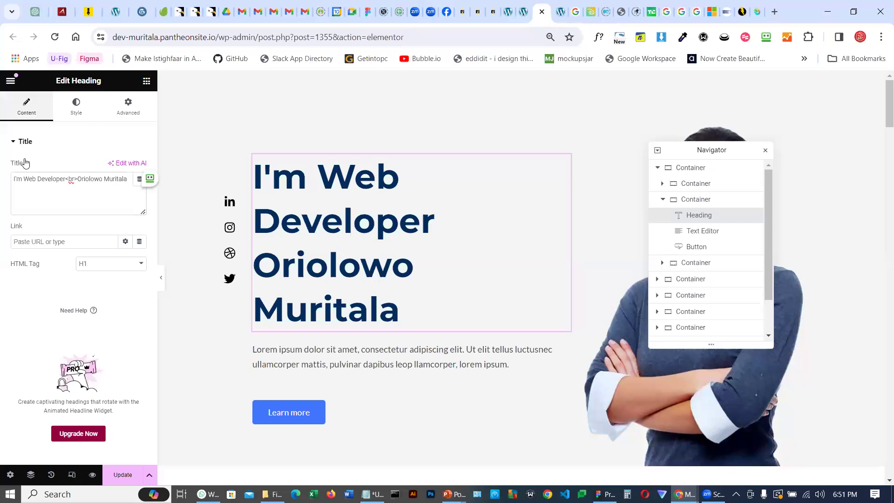
Set the hero heading's text colour to #E31192
click(72, 116)
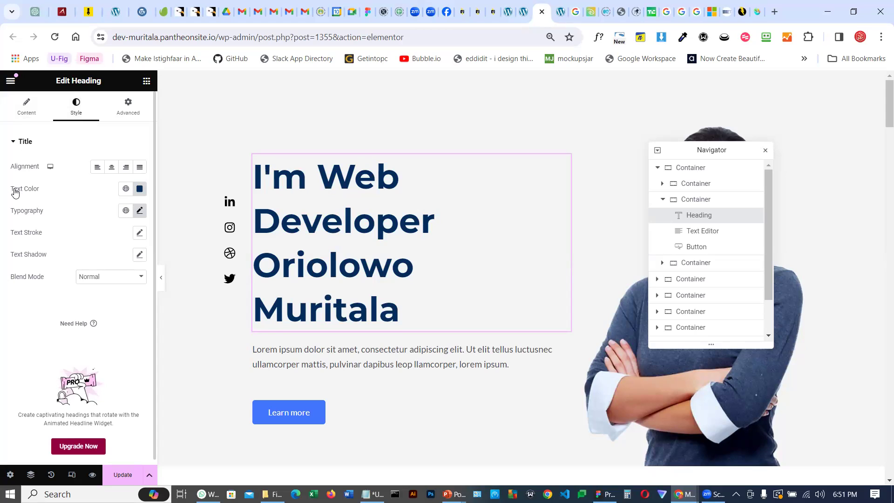
click(139, 189)
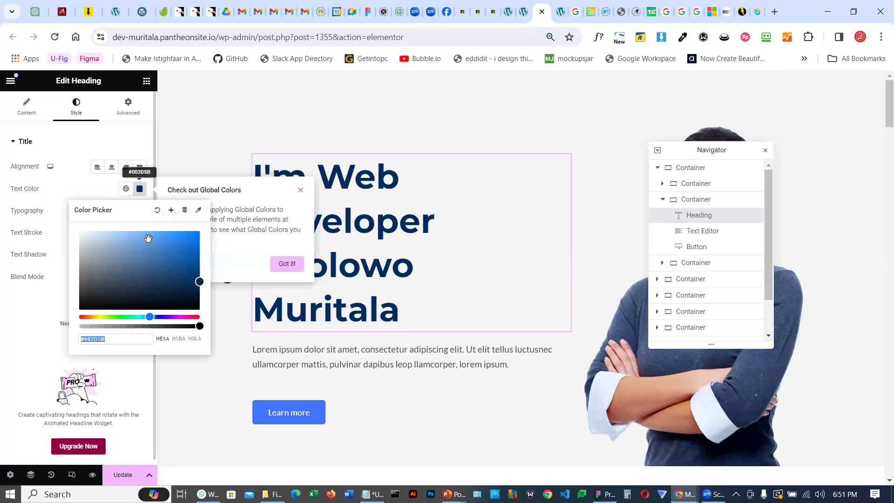
drag(182, 317, 188, 317)
click(191, 239)
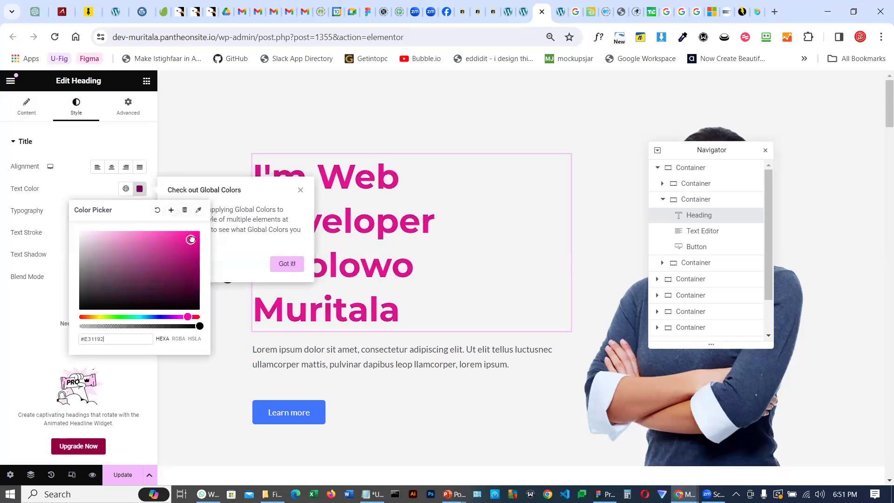
Open the heading's typography settings and set its font size to 50 px
click(62, 141)
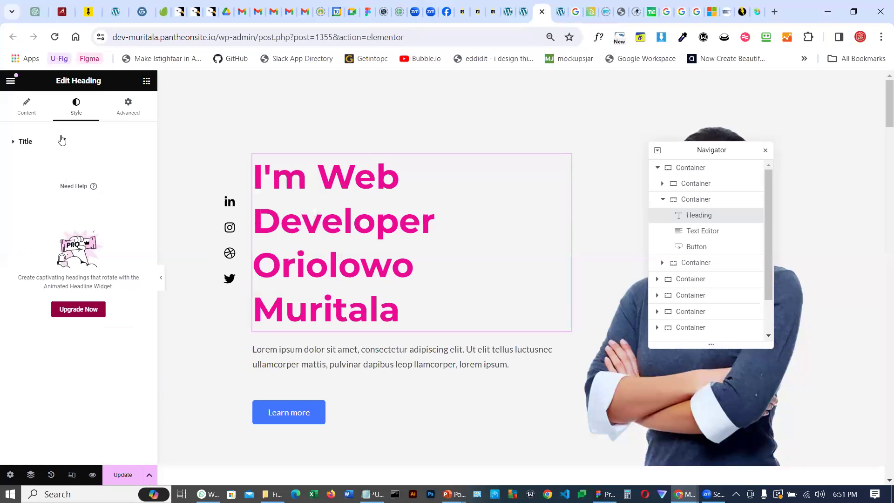
click(15, 149)
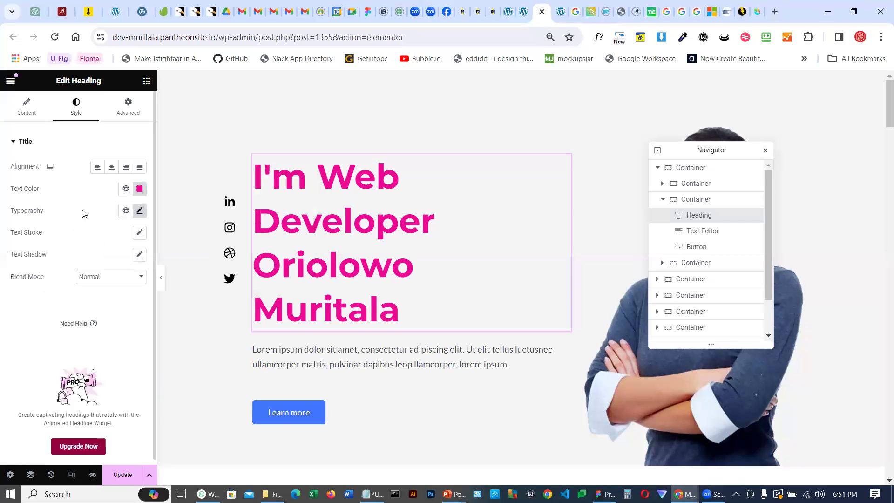
click(138, 211)
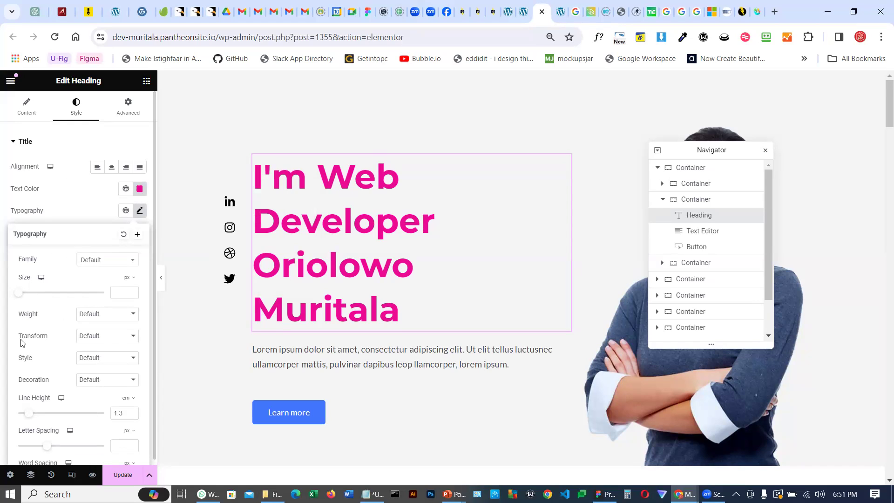
drag(19, 293, 38, 298)
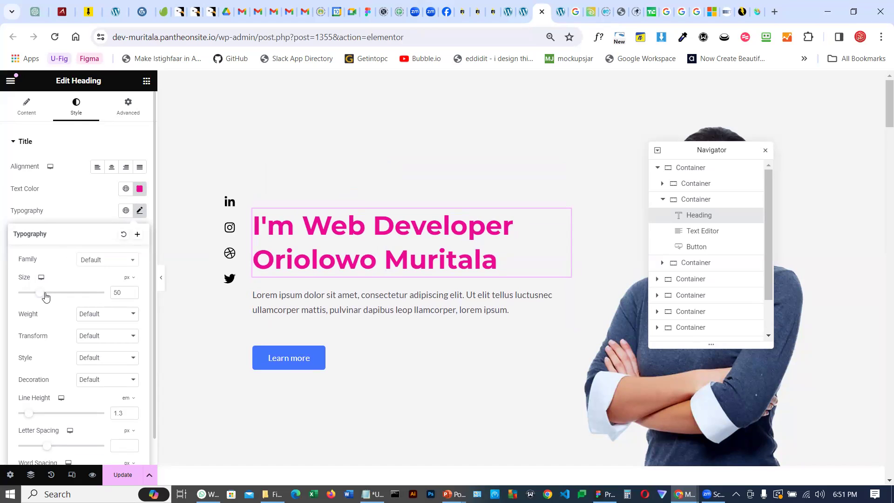
Try the Italic font style on the heading, then return the style to Default
click(98, 360)
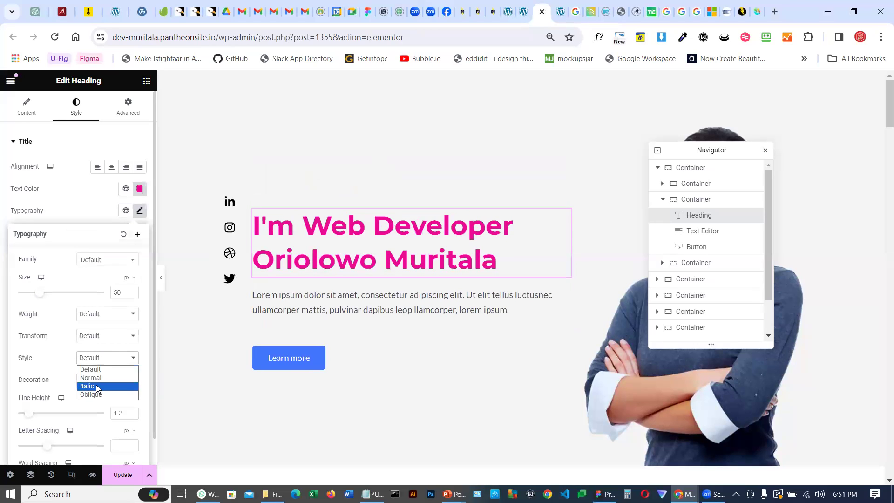
click(97, 388)
click(105, 358)
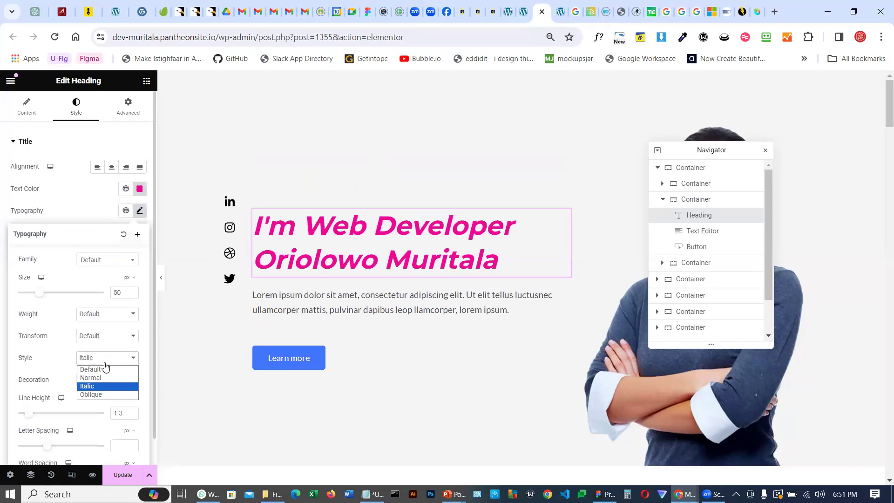
click(104, 366)
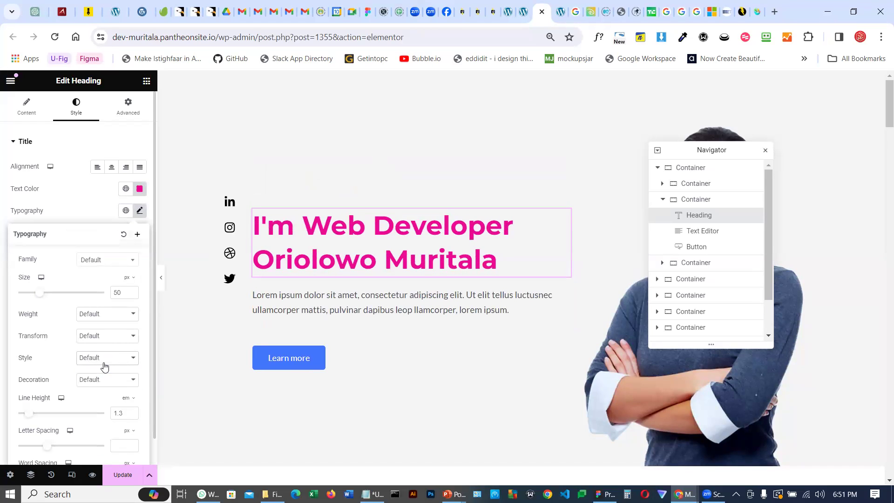
click(91, 200)
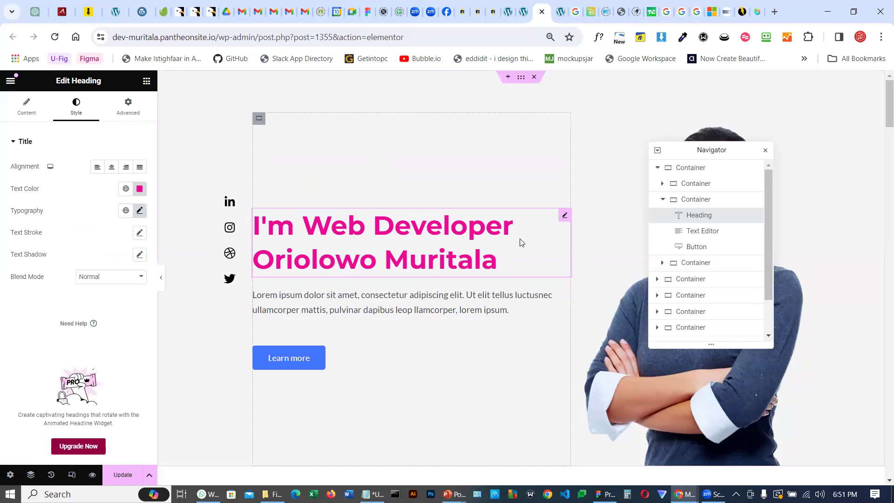
Replace the hero paragraph with placeholder text fngjkgnrkglrjkerjergjerpgkerl;mv;lsv,fvfv and a second paragraph sgs
click(335, 303)
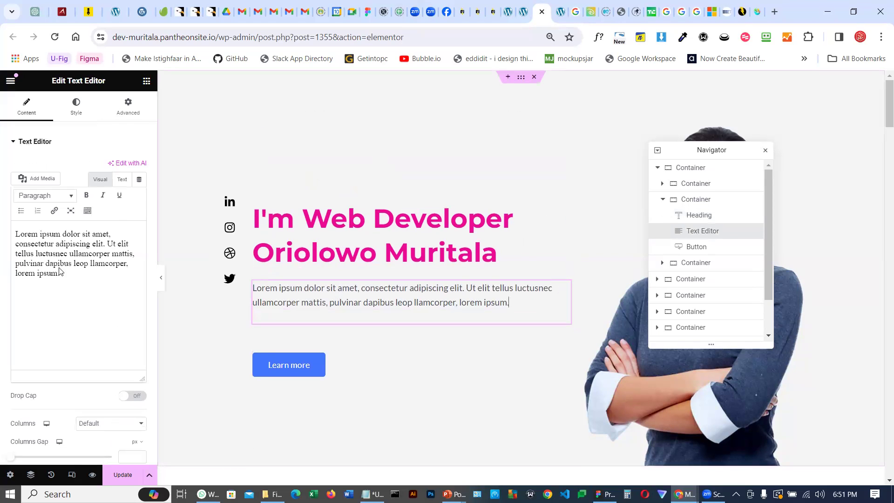
click(694, 219)
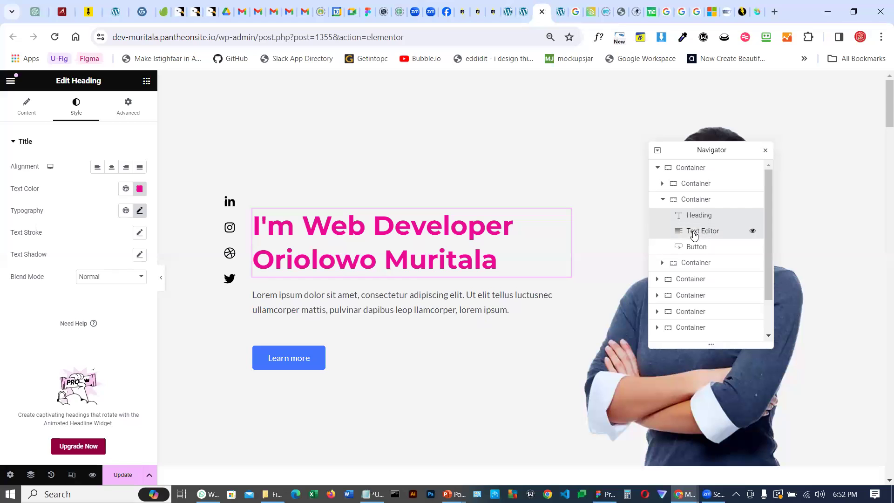
click(693, 233)
drag(83, 325, 17, 225)
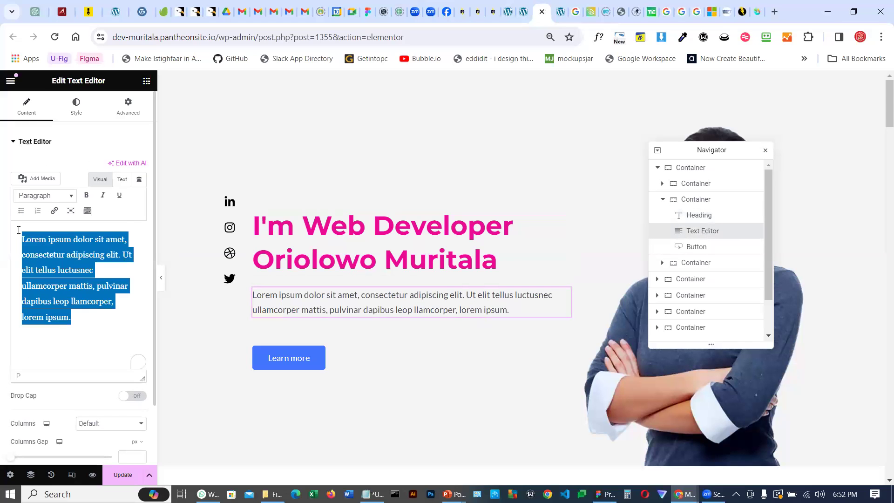
text(fngjkgnrkglrjkerjergjerpgkerl;mv;lsv,fvfv)
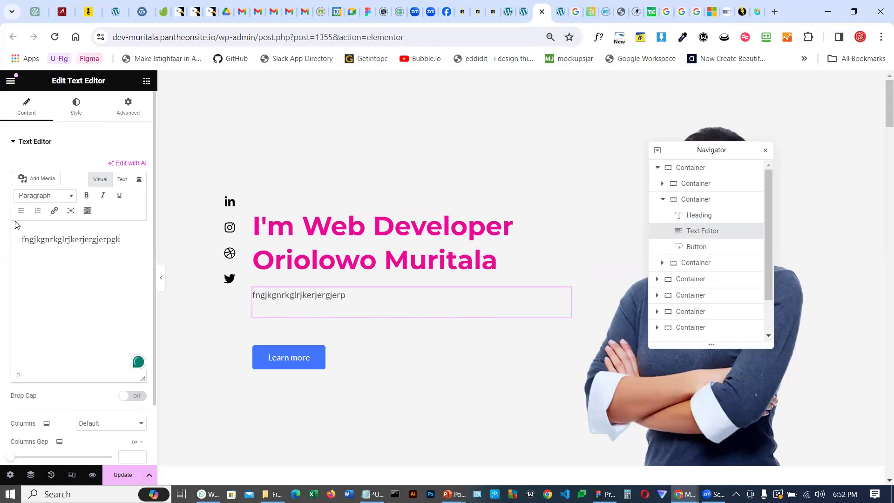
key(Return)
text(sgs)
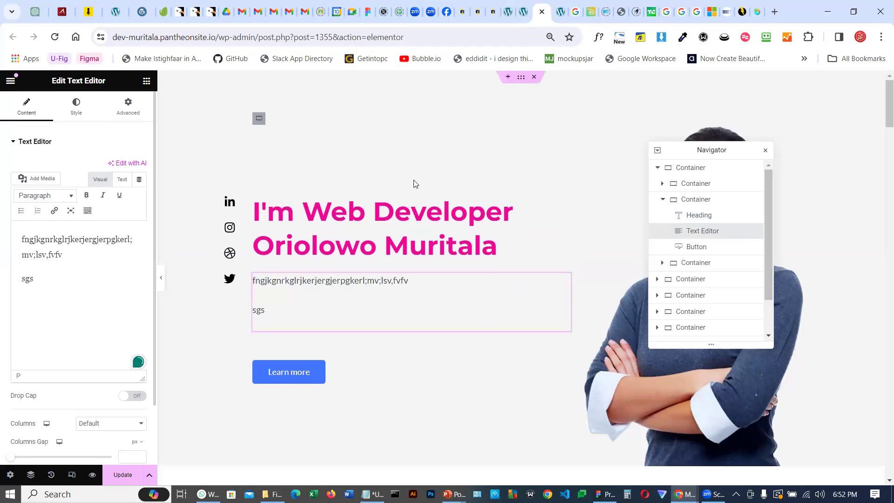
click(698, 252)
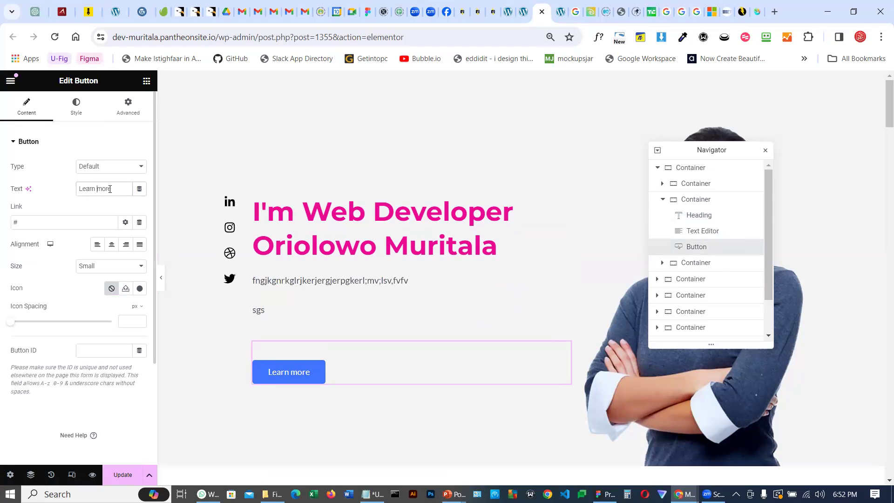
drag(89, 189, 75, 188)
text(Read More)
drag(19, 222, 10, 222)
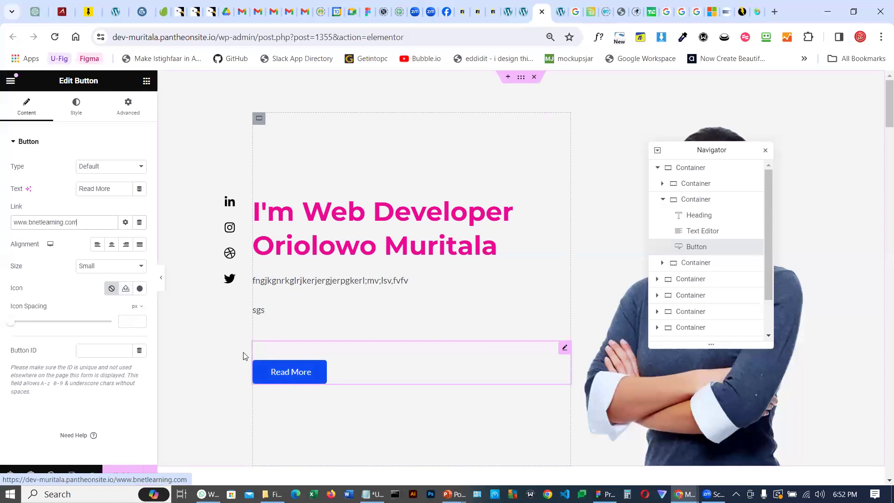
Add a circled right-arrow icon from the icon library to the button
click(138, 289)
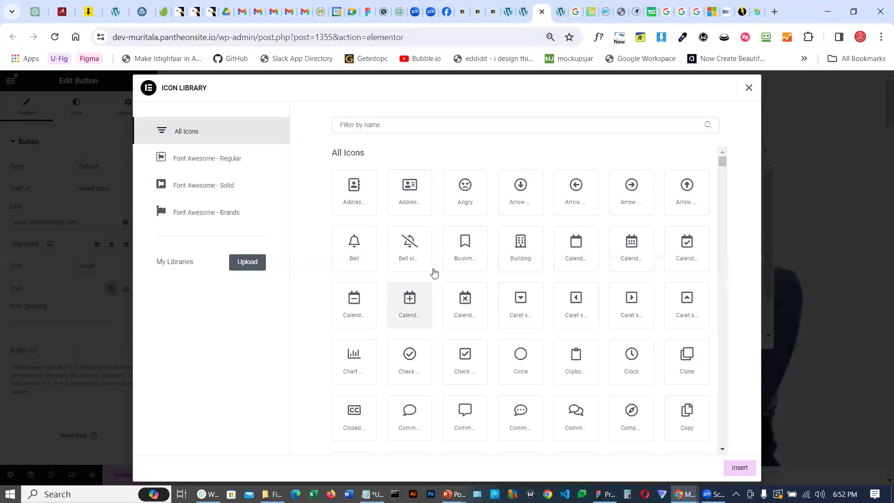
click(632, 188)
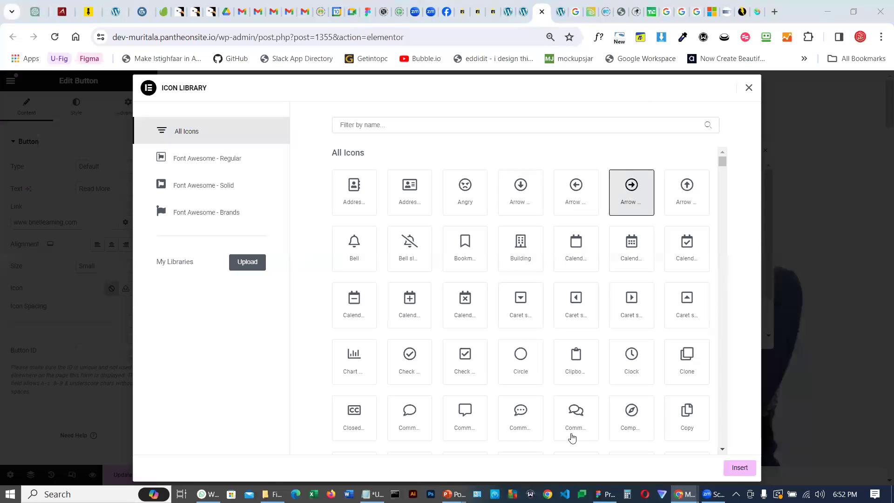
click(740, 467)
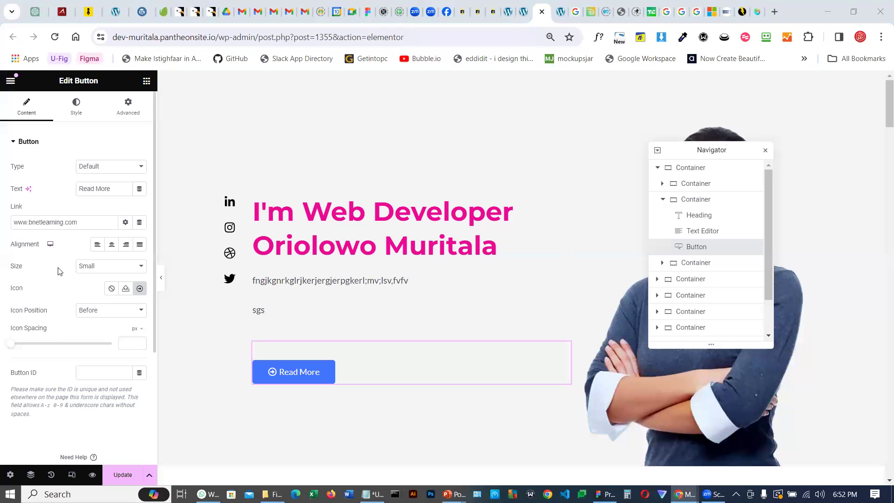
Set the hero button's background type to Classic with the purple colour #931090
click(73, 114)
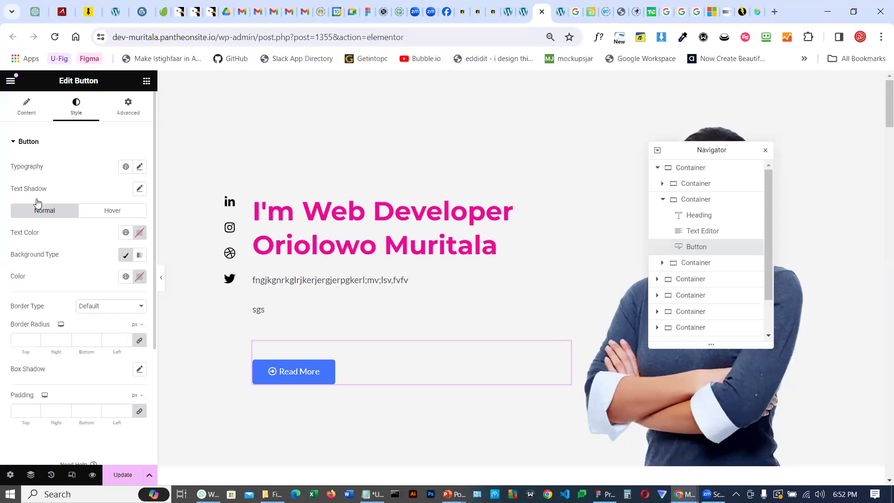
scroll(82, 274, down, 1)
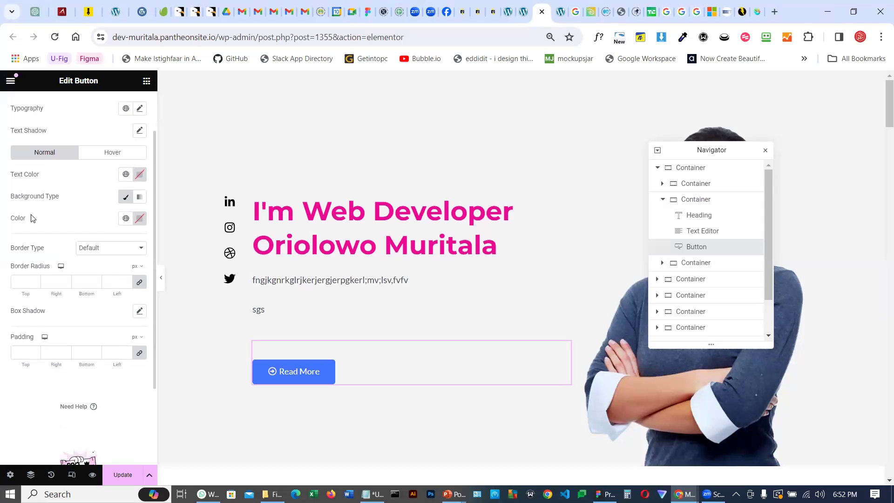
click(124, 198)
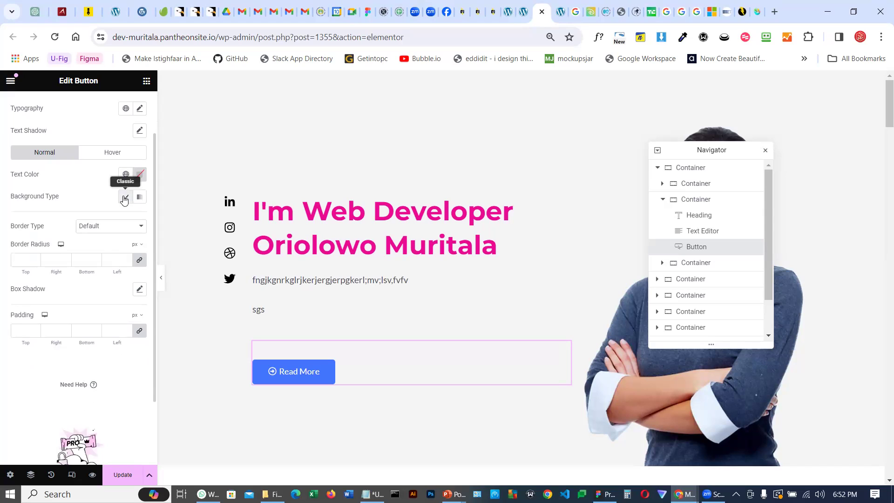
click(124, 198)
click(140, 218)
click(182, 274)
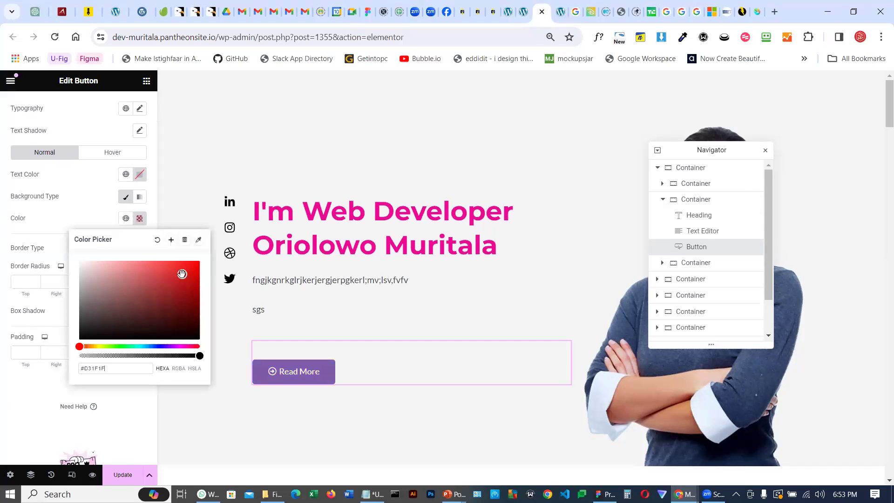
click(172, 268)
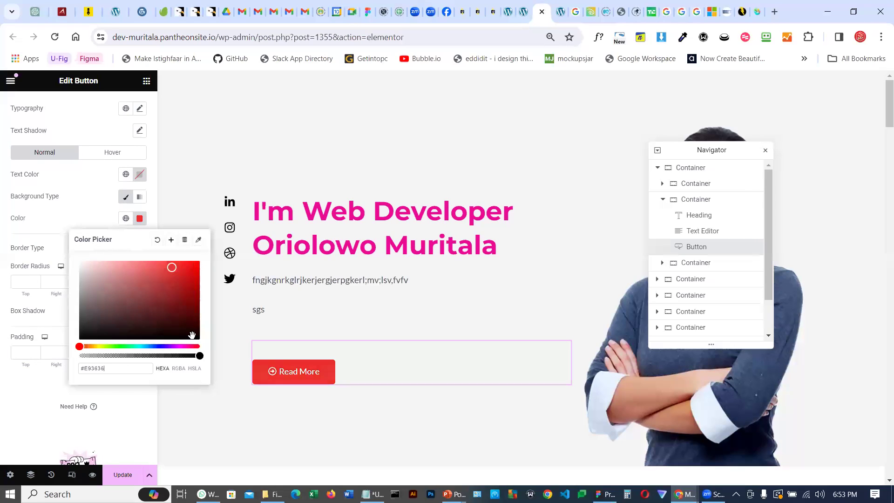
click(174, 346)
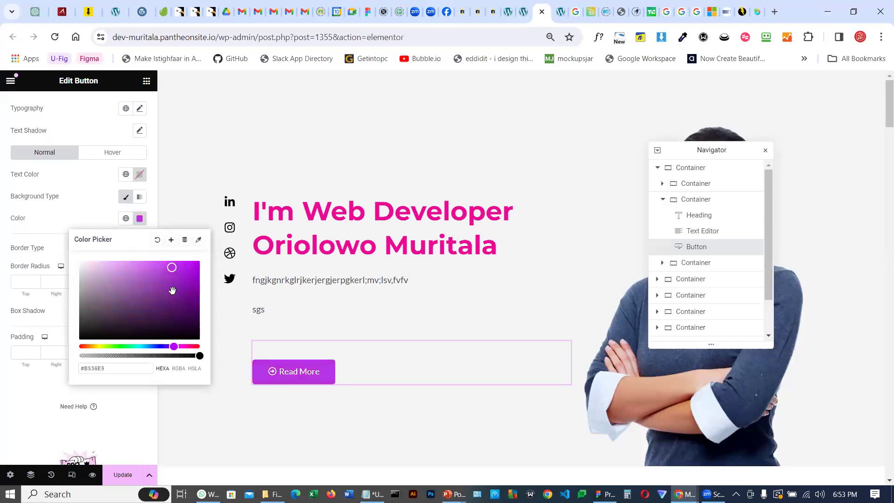
click(175, 347)
click(181, 347)
drag(185, 281, 186, 294)
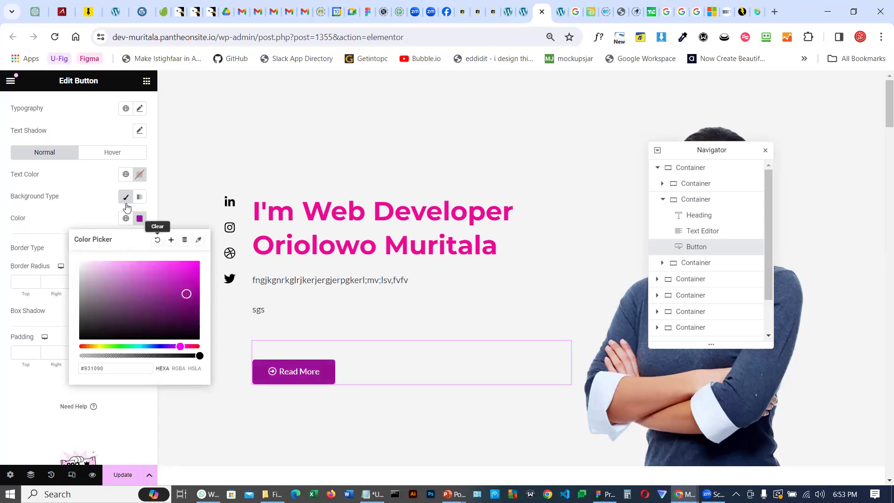
Set the hero button's text colour to black
click(139, 175)
drag(89, 273, 80, 293)
click(55, 171)
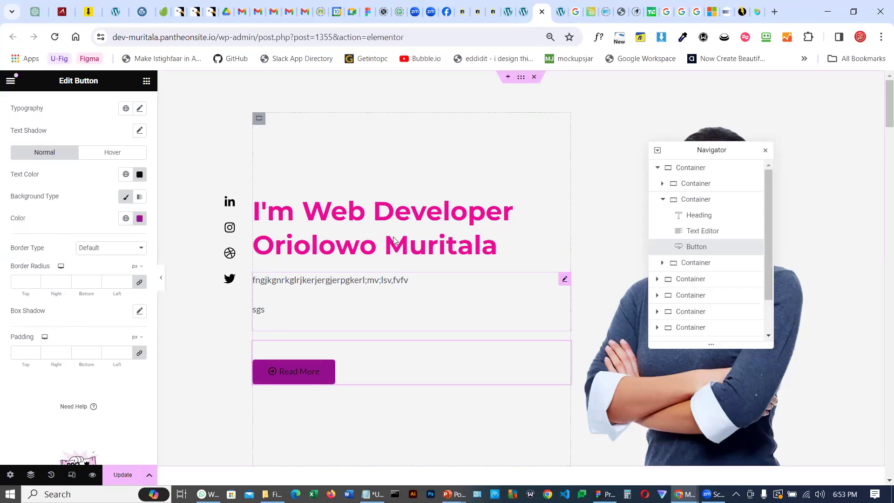
Delete the hero Text Editor widget and insert a new Text Editor widget below the heading
click(695, 235)
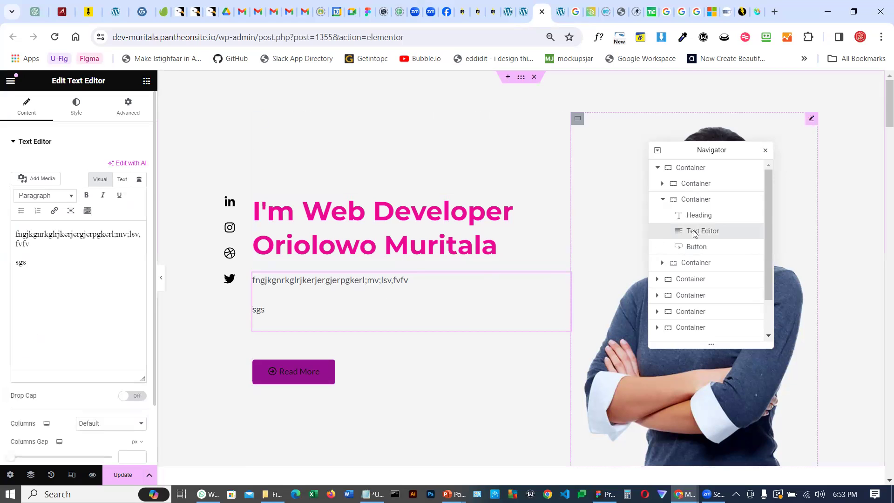
right_click(693, 230)
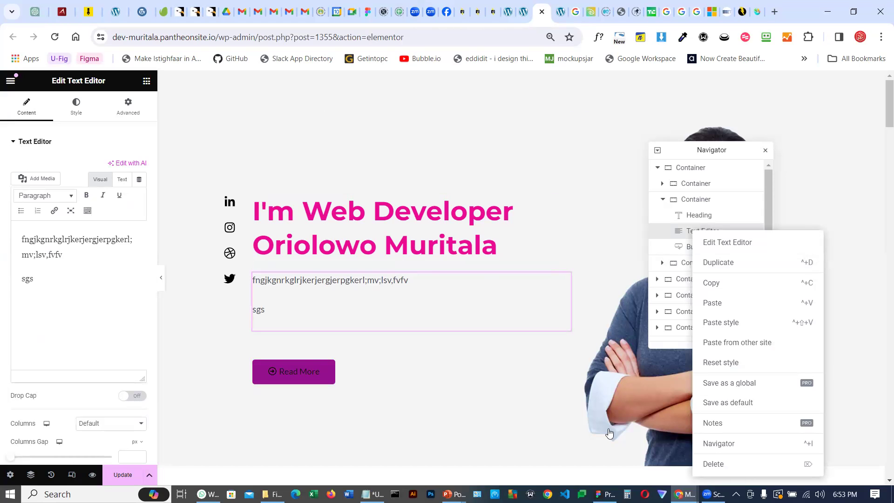
click(713, 464)
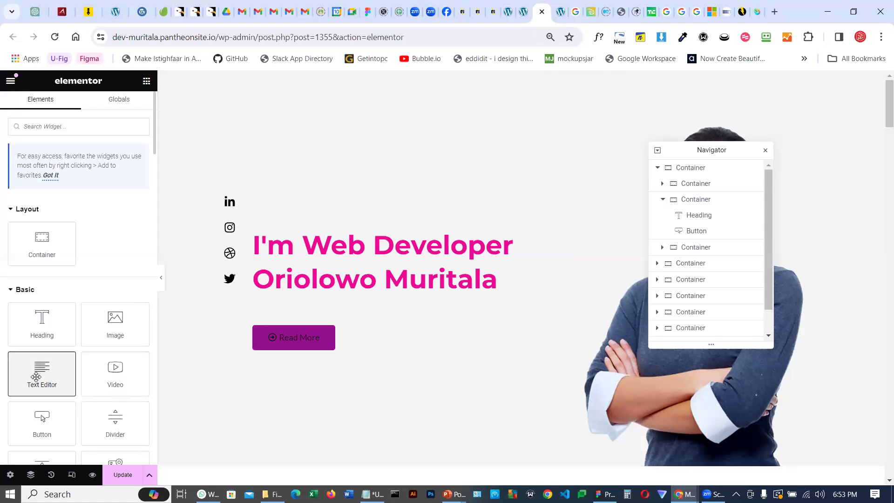
drag(36, 377, 329, 291)
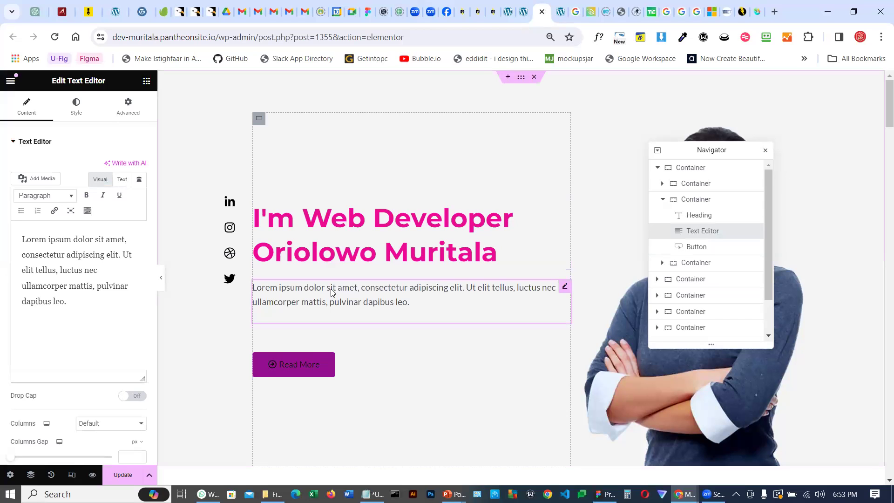
Move the hero button above the heading in the navigator
click(697, 247)
drag(697, 247, 700, 217)
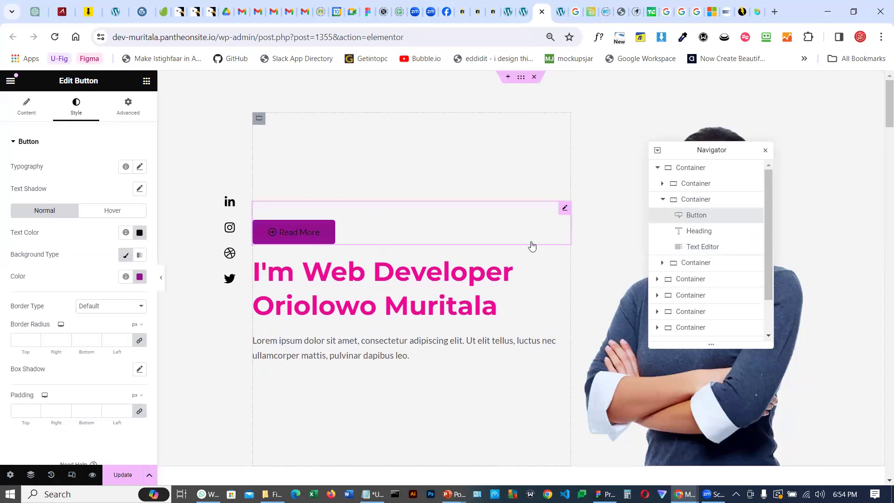
Replace the hero image with portfolio-4 from the media library
drag(691, 151, 286, 162)
scroll(681, 209, down, 1)
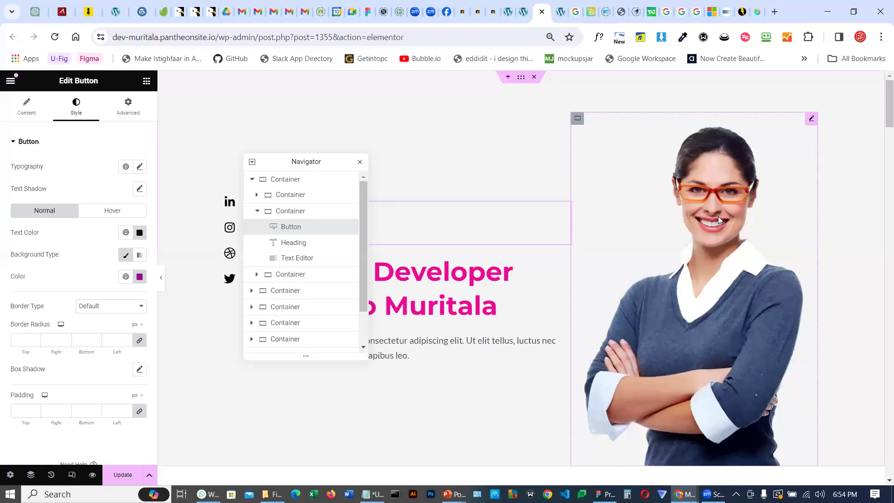
scroll(718, 216, down, 1)
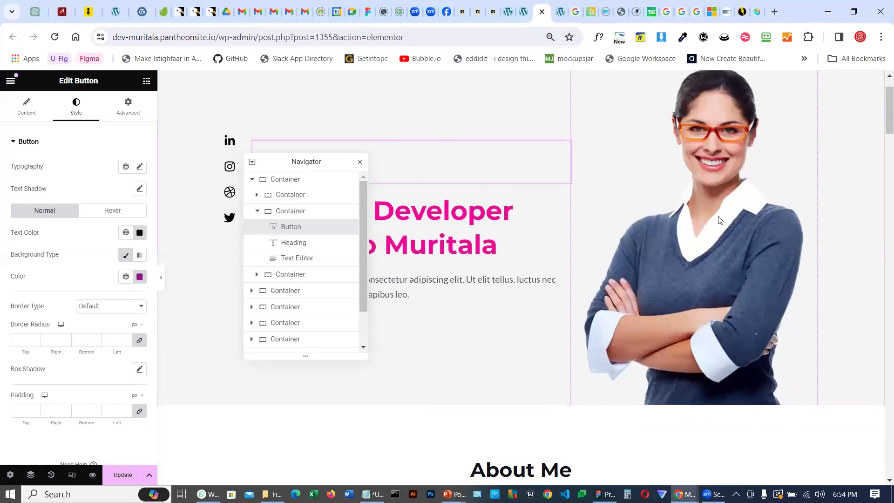
click(712, 166)
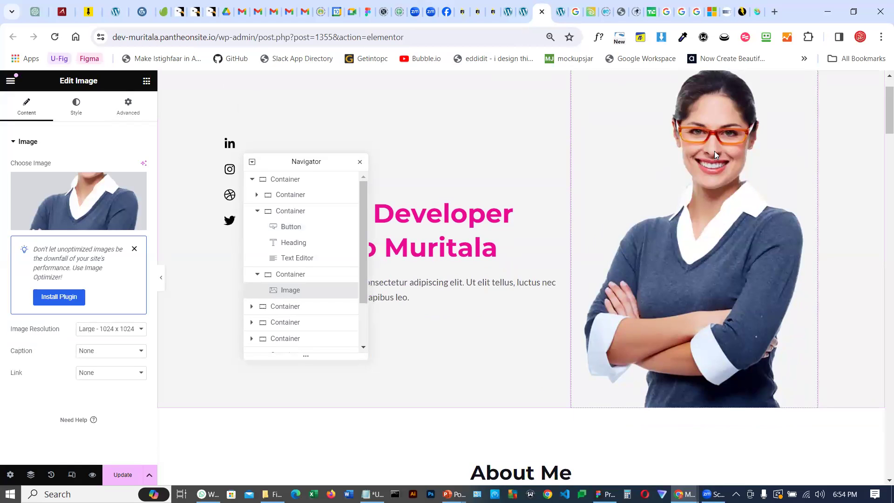
mouse_move(61, 209)
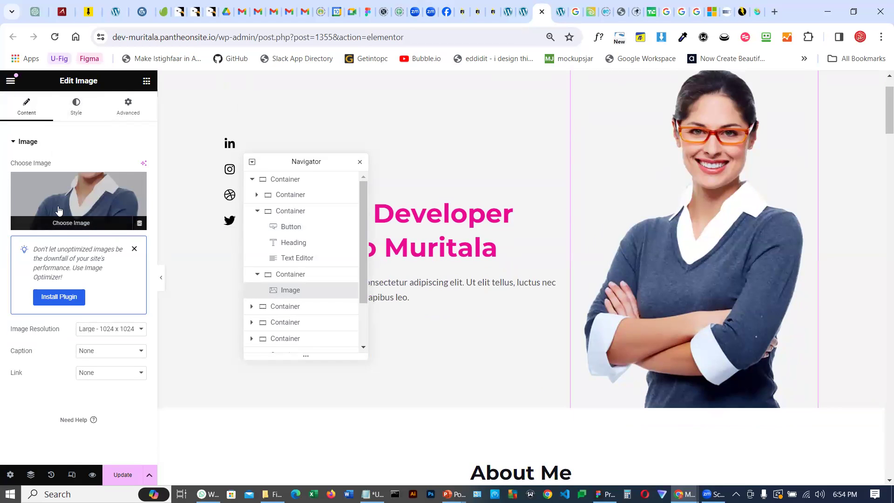
click(64, 207)
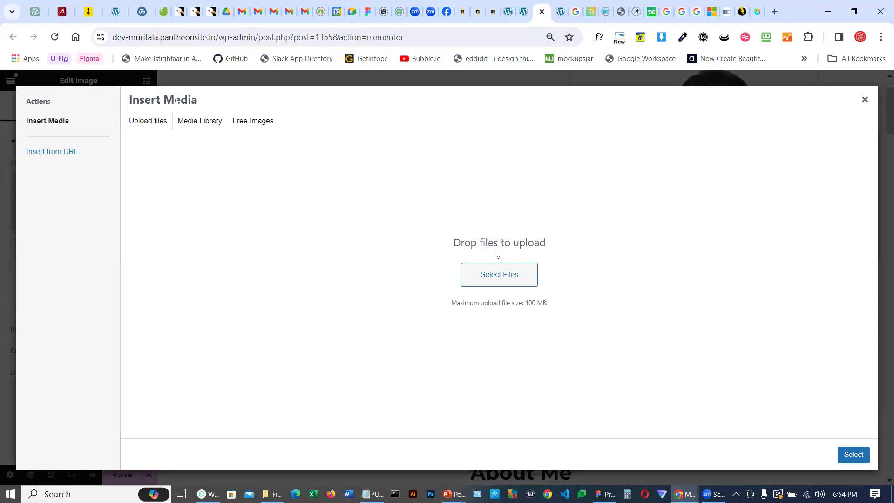
click(195, 126)
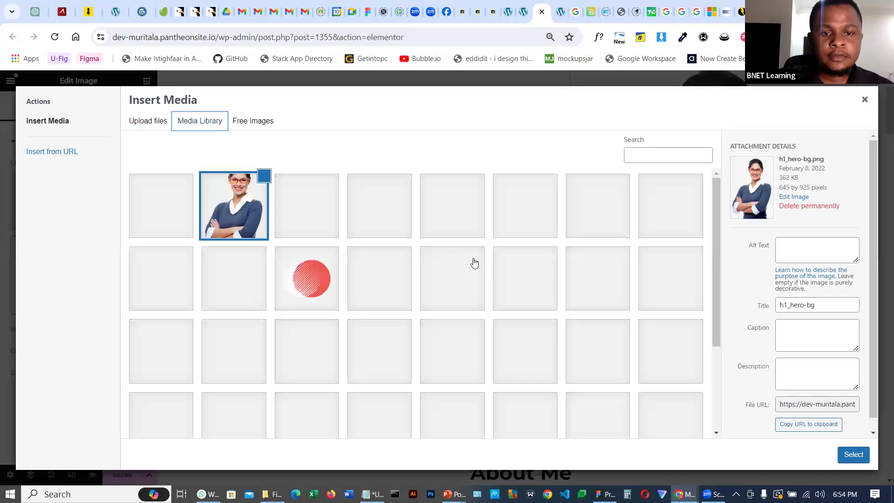
scroll(474, 263, down, 3)
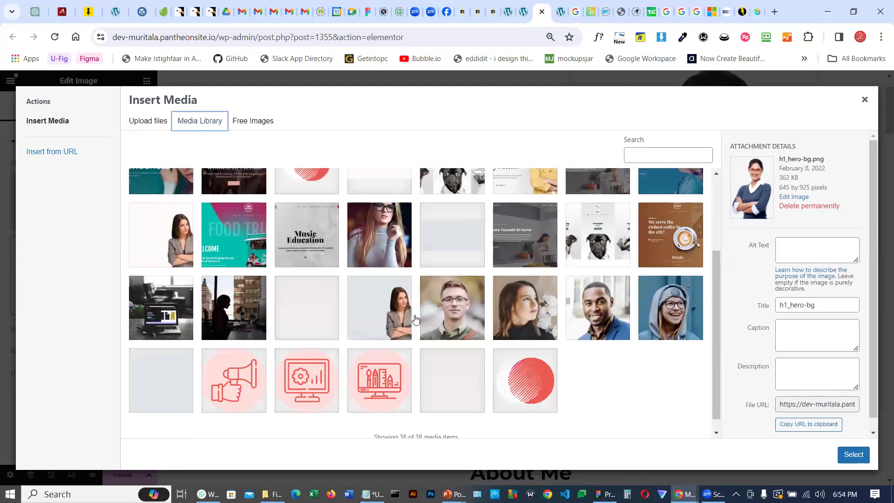
click(449, 311)
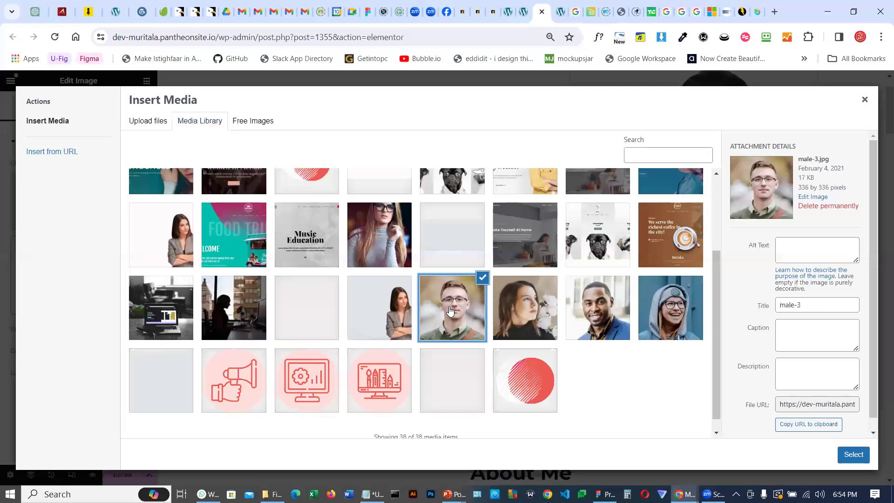
scroll(540, 292, up, 3)
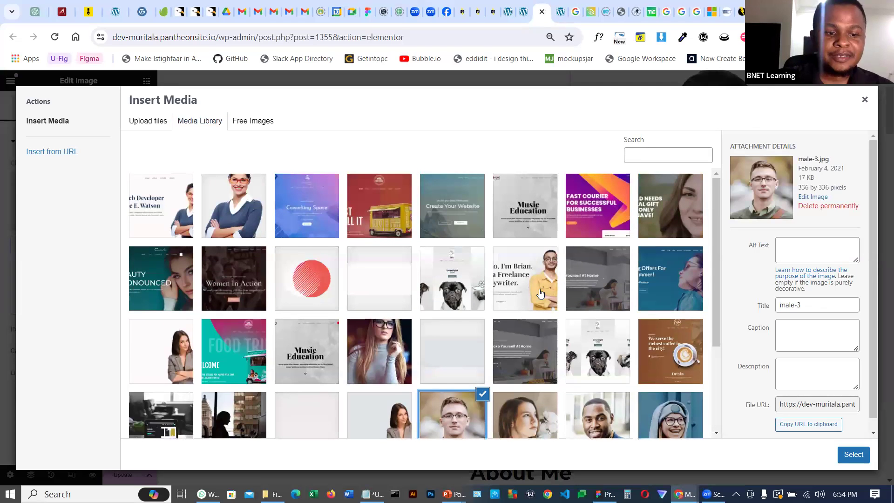
click(540, 293)
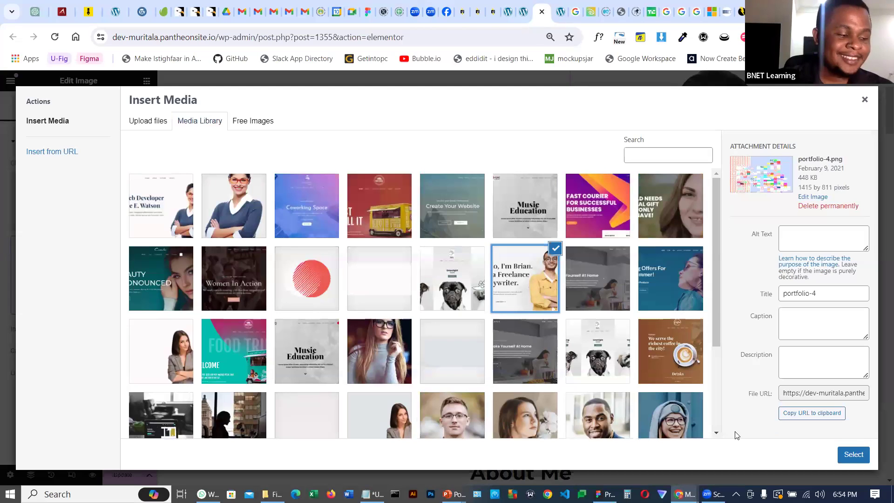
click(854, 454)
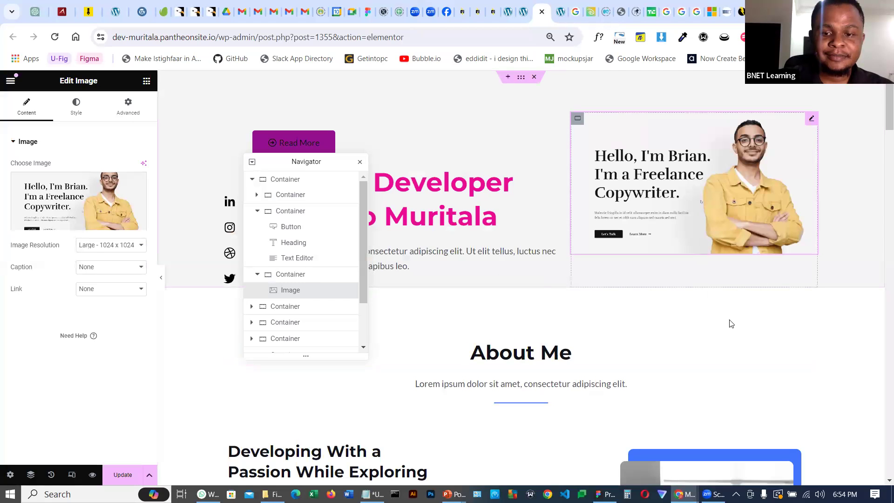
Move the hero button back below the Text Editor in the navigator
scroll(694, 314, down, 1)
scroll(694, 313, down, 5)
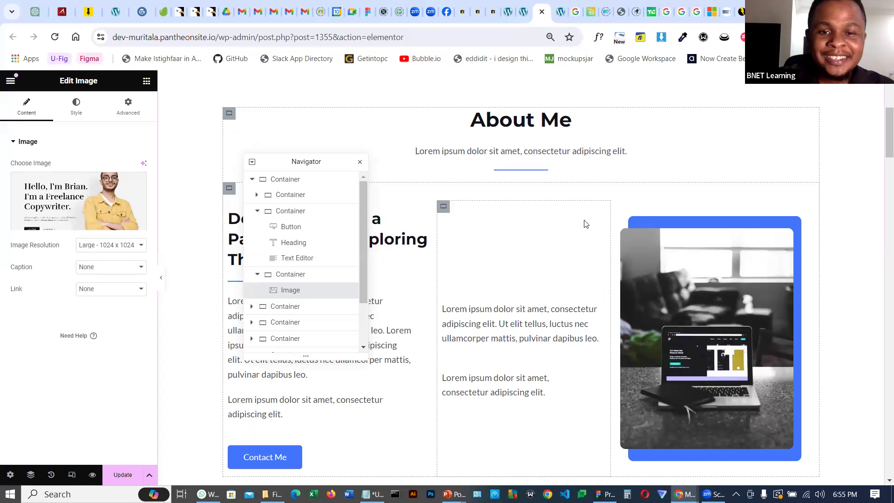
scroll(493, 335, up, 5)
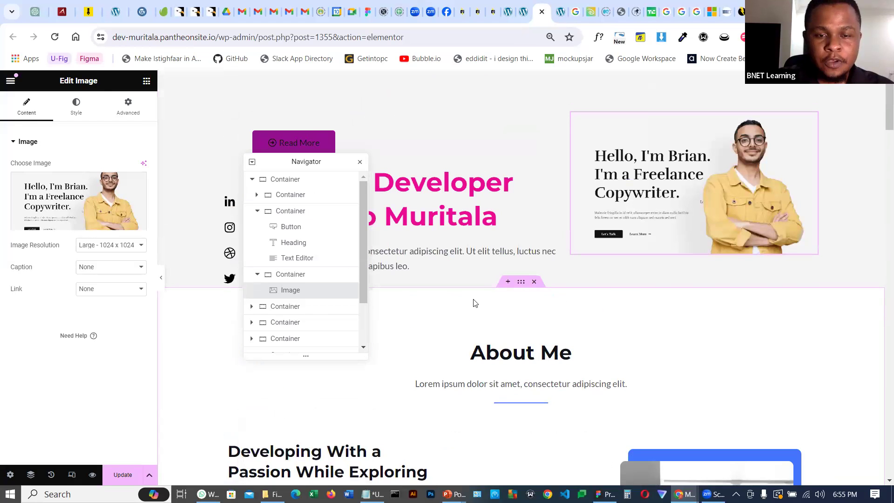
drag(330, 171, 314, 376)
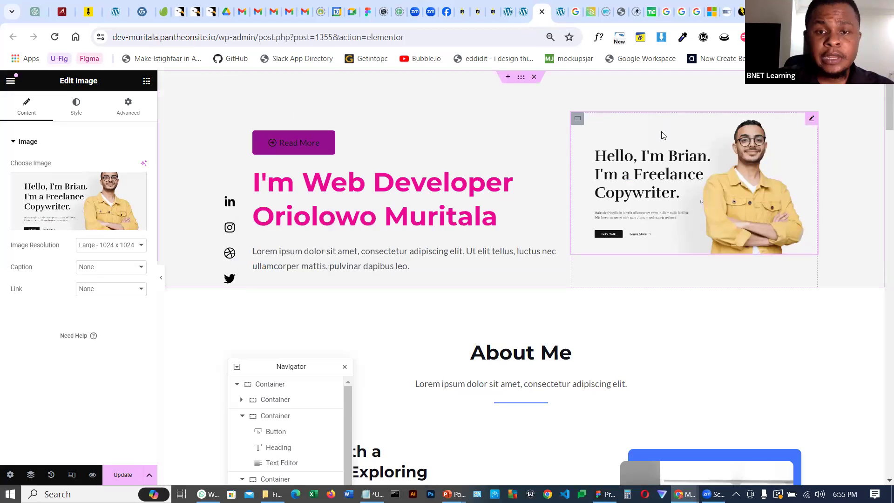
scroll(600, 259, down, 4)
scroll(598, 258, up, 4)
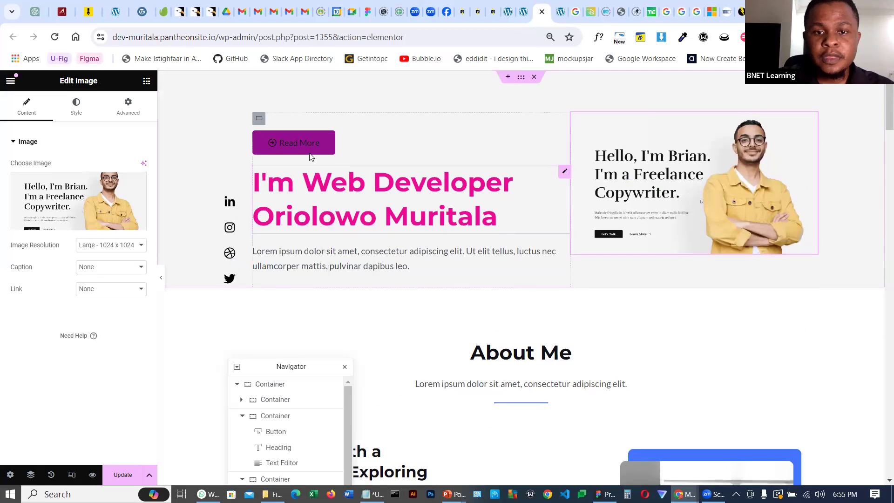
drag(291, 363, 651, 157)
drag(636, 247, 638, 255)
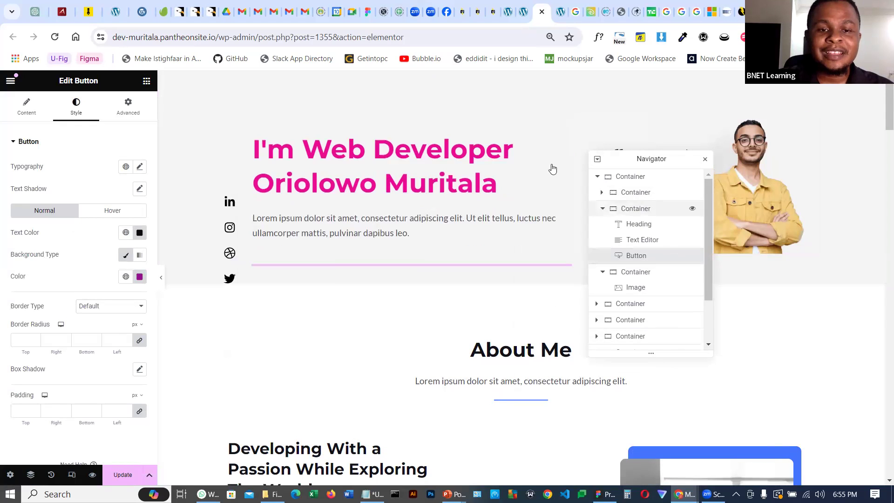
Inspect the hero image and the About Me section's widgets by selecting each one
drag(651, 159, 782, 260)
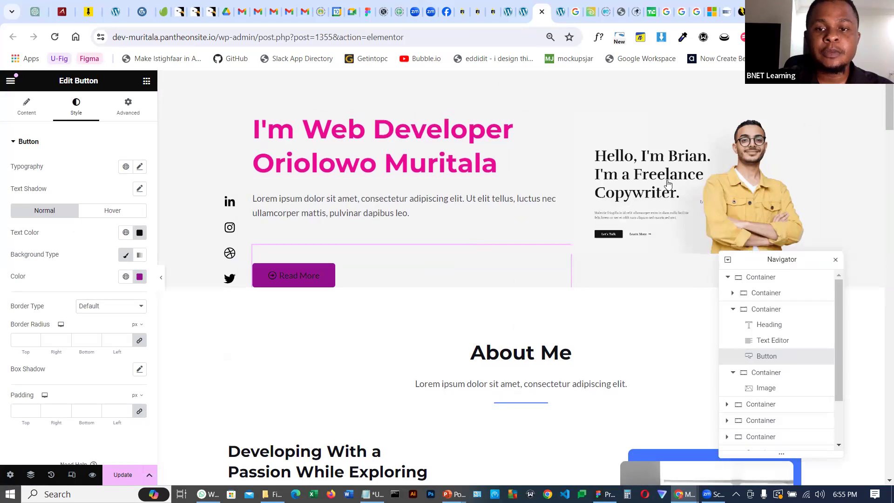
click(654, 170)
scroll(603, 174, down, 3)
scroll(603, 175, down, 5)
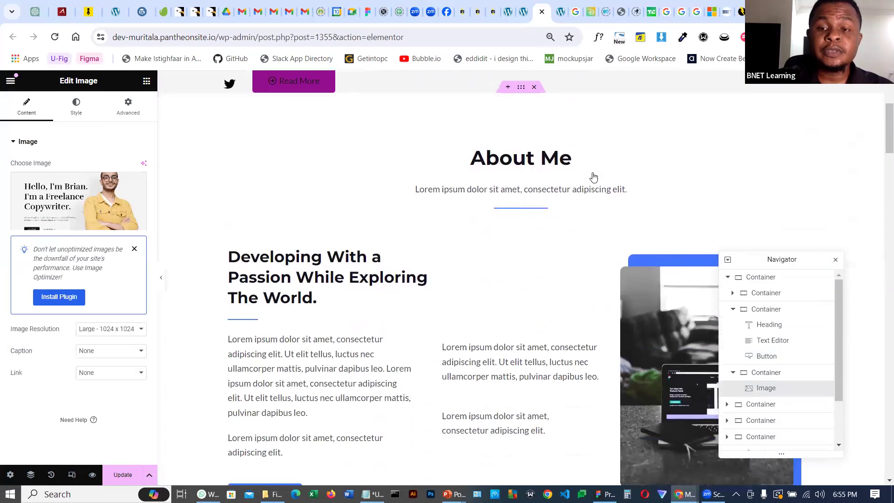
click(652, 200)
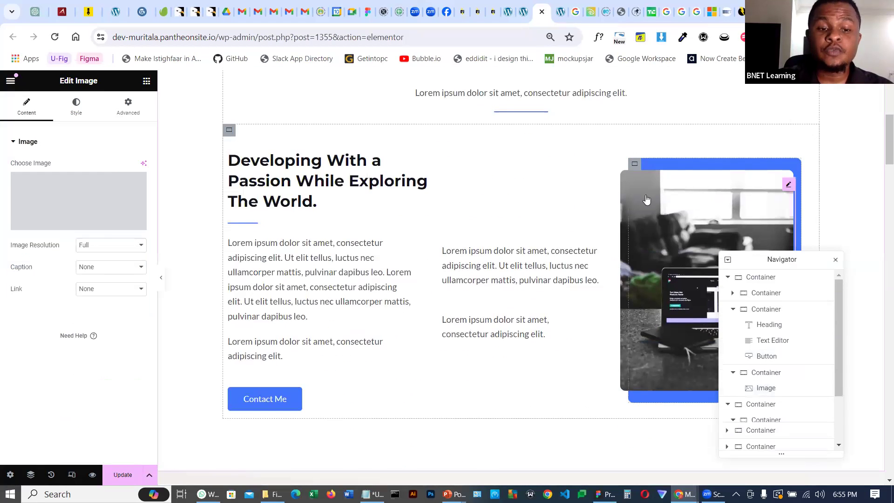
click(295, 198)
click(367, 279)
click(516, 229)
scroll(516, 228, up, 5)
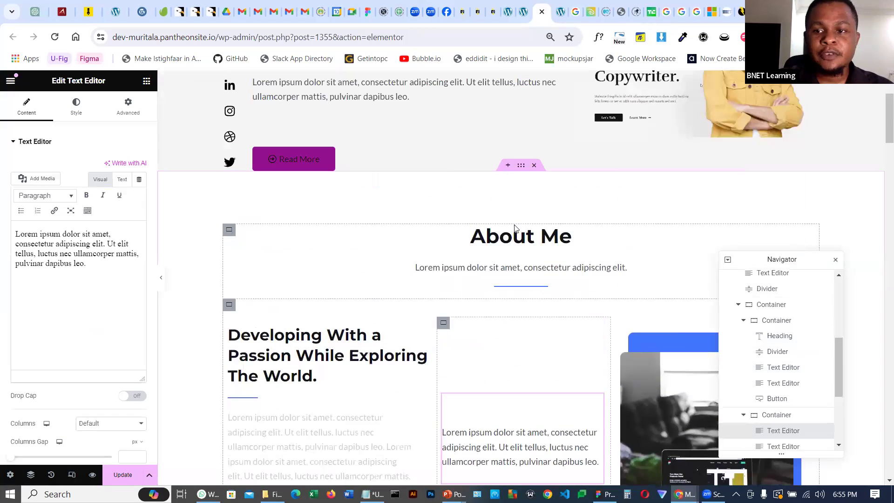
Rename the About Me heading to About Muritala
click(524, 238)
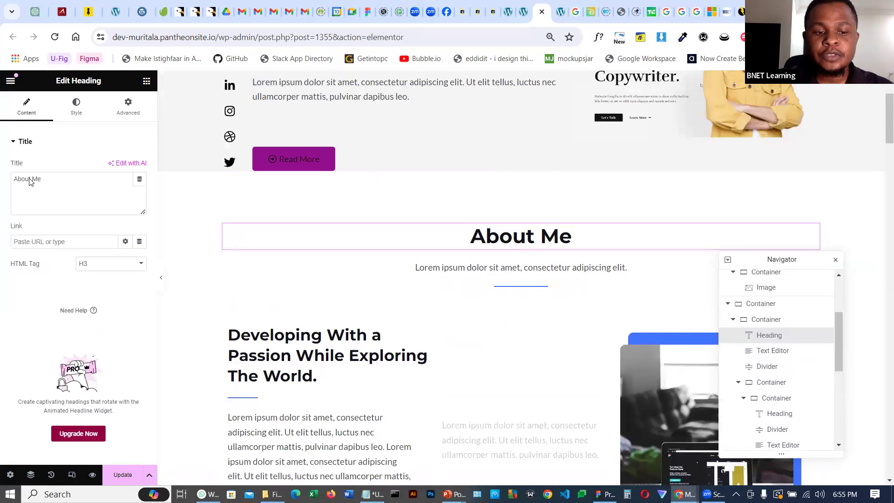
click(36, 182)
text(Muritala)
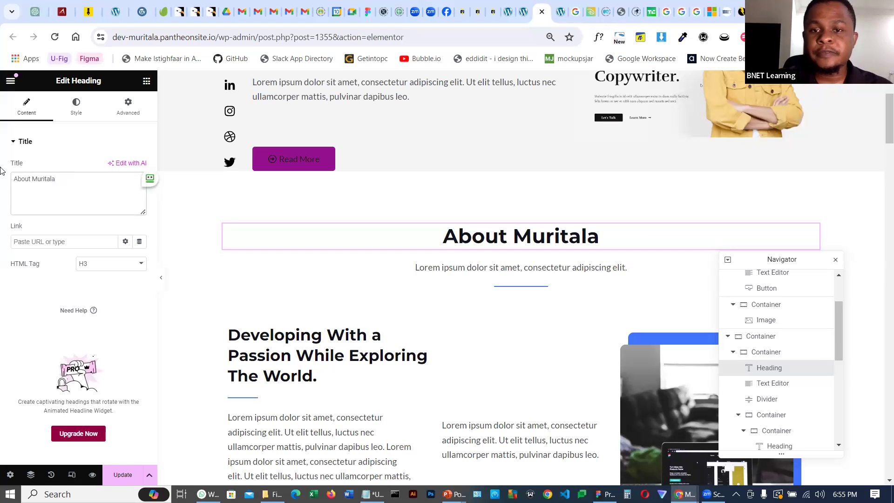
Replace the Working Process section's background image with portoflio-151 from the media library
scroll(542, 257, down, 9)
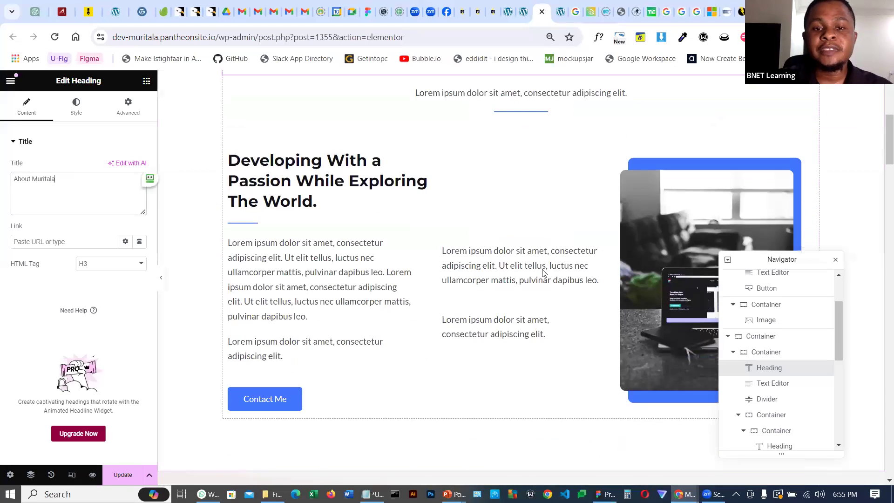
click(505, 169)
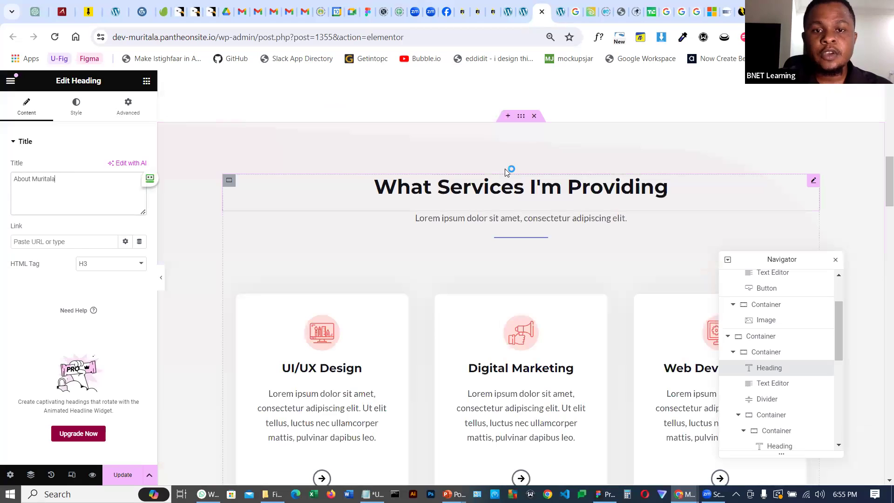
scroll(503, 187, down, 7)
scroll(503, 192, down, 3)
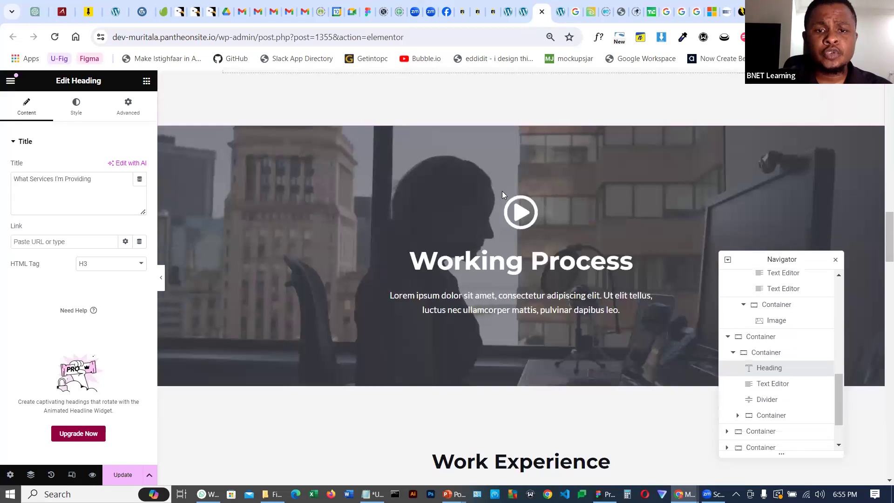
click(517, 120)
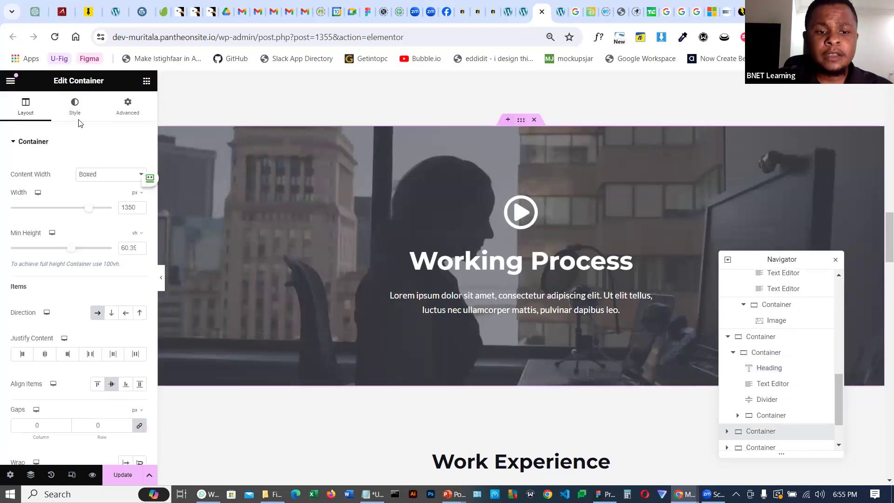
click(75, 114)
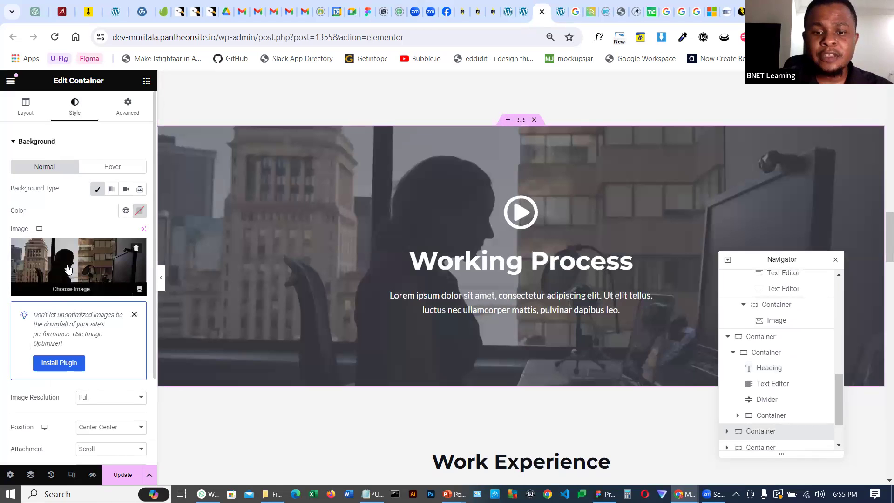
click(67, 266)
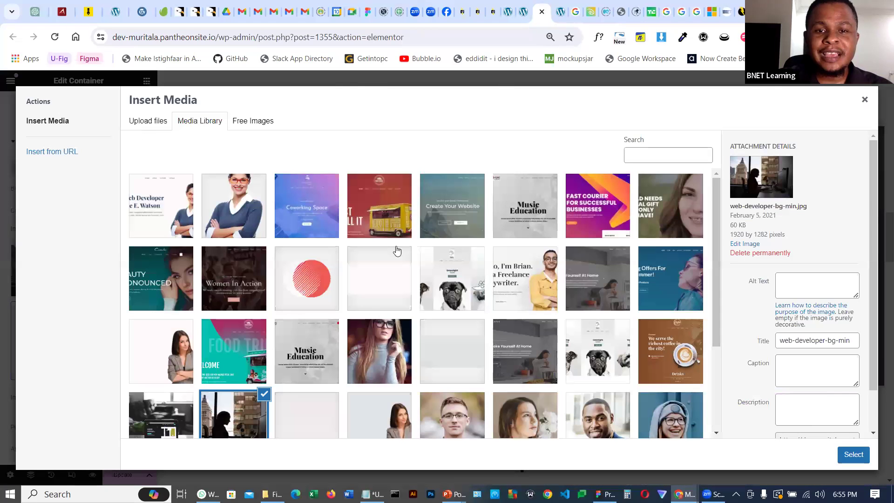
click(238, 289)
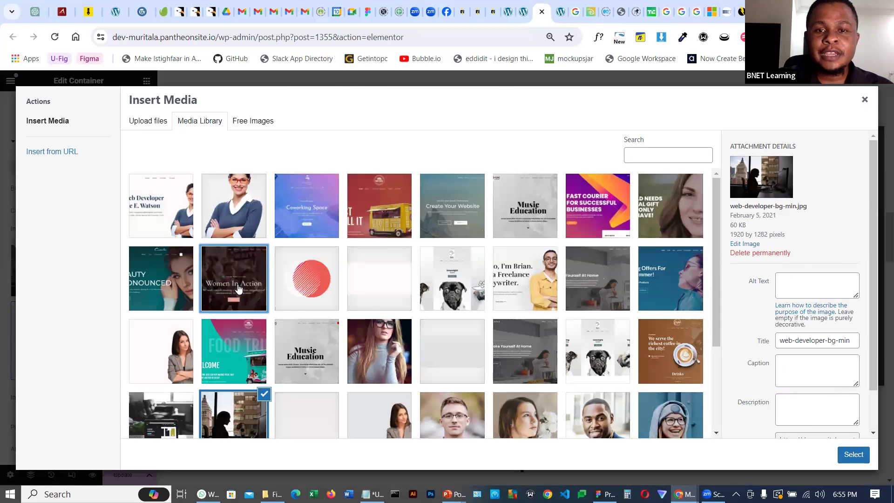
click(525, 358)
scroll(289, 313, down, 3)
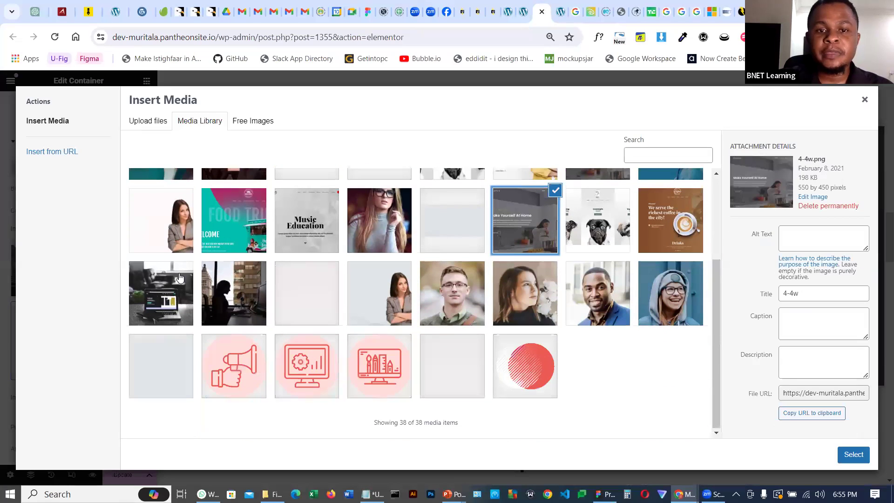
click(140, 290)
click(246, 298)
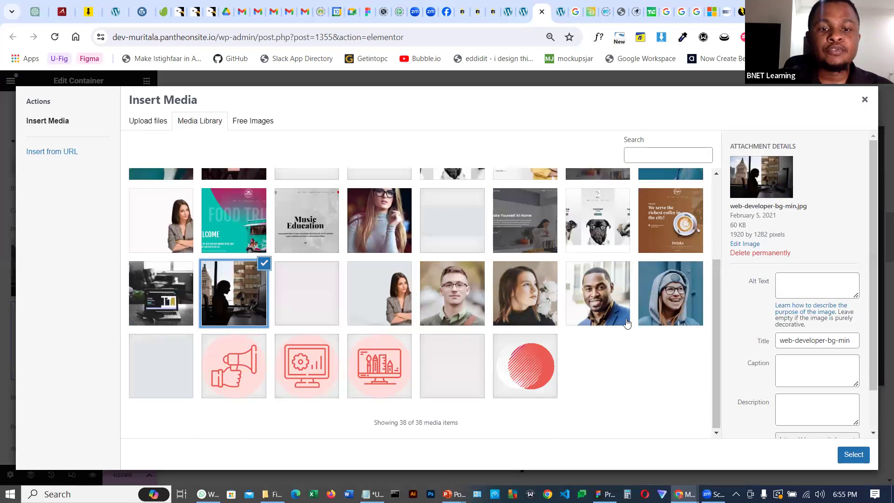
scroll(627, 324, up, 3)
click(332, 235)
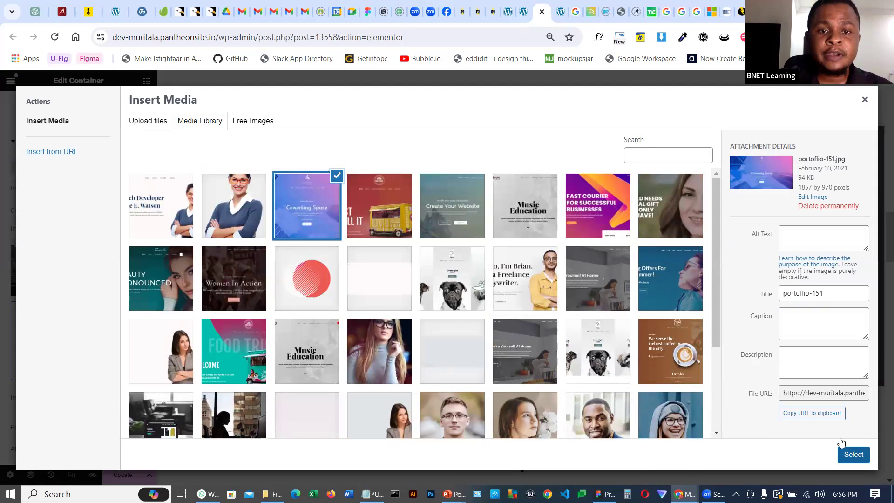
click(854, 454)
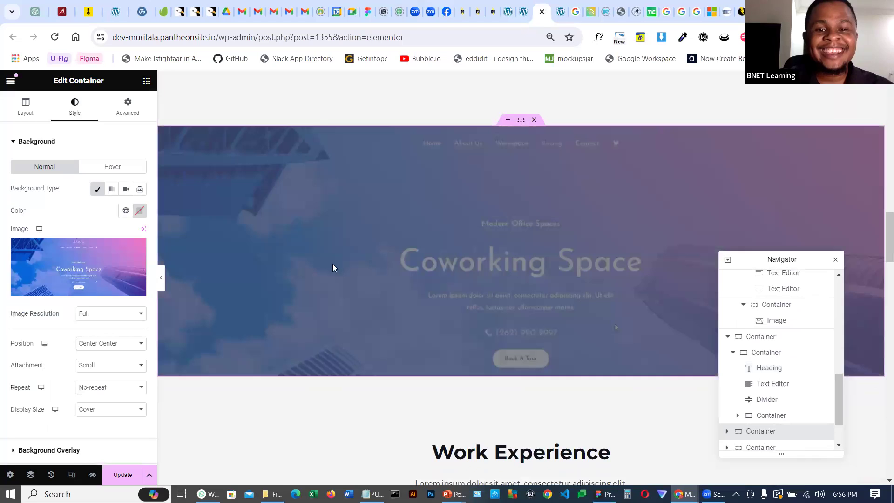
Delete the play icon from the Working Process section
scroll(543, 241, down, 3)
scroll(543, 241, up, 4)
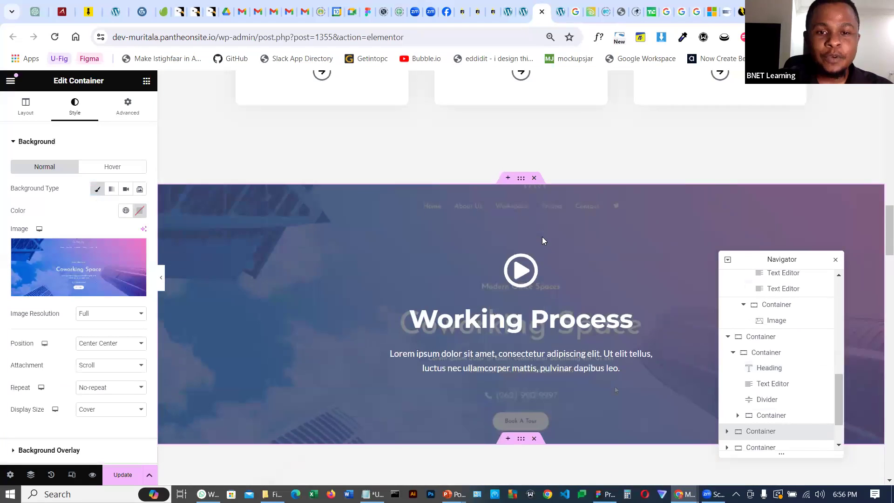
scroll(542, 240, down, 1)
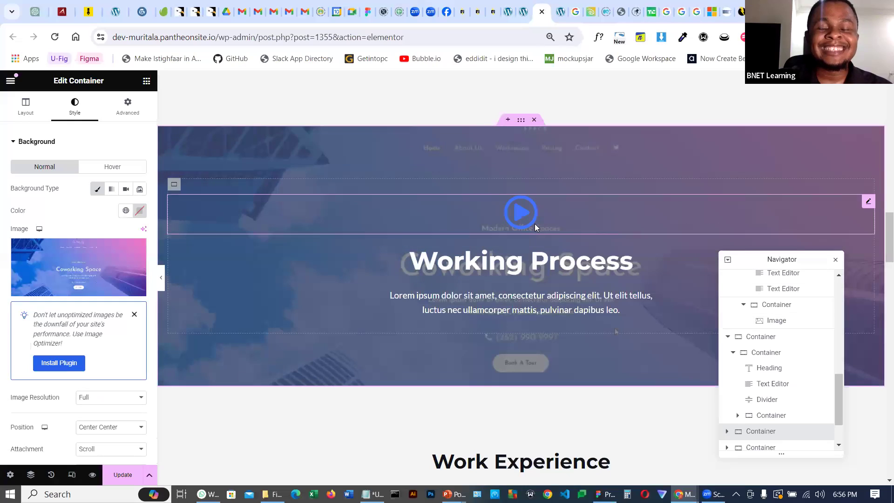
click(535, 225)
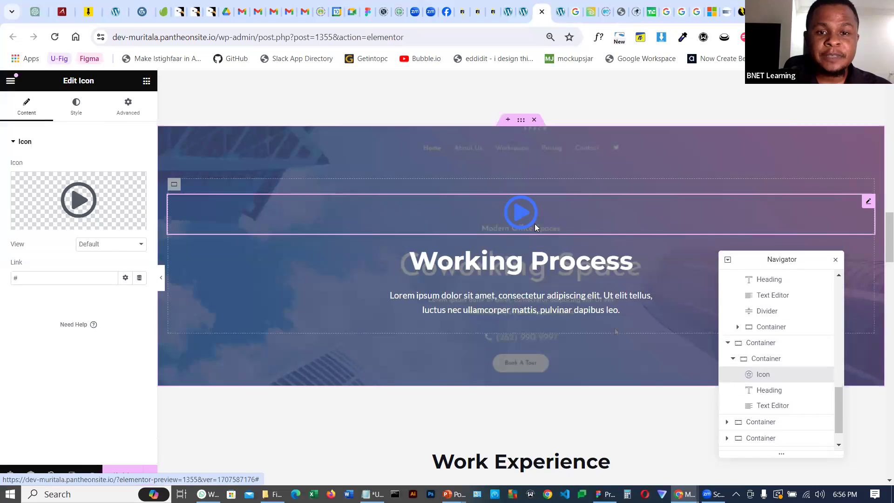
right_click(534, 227)
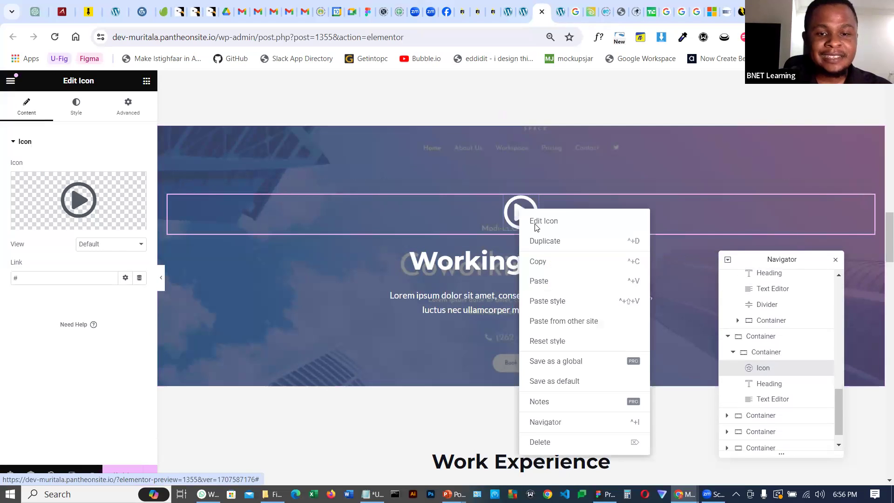
click(540, 442)
Browse the page's containers in the navigator to find the My Portfolio section, moving the navigator aside
click(523, 240)
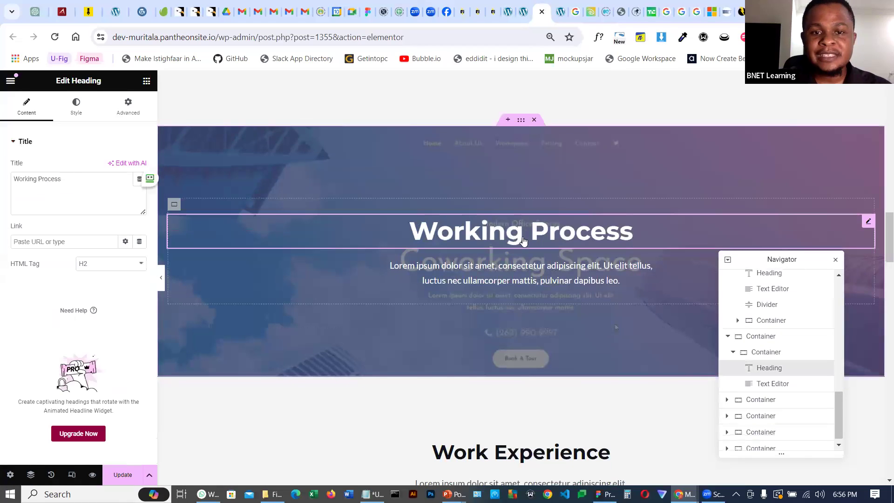
scroll(524, 240, down, 15)
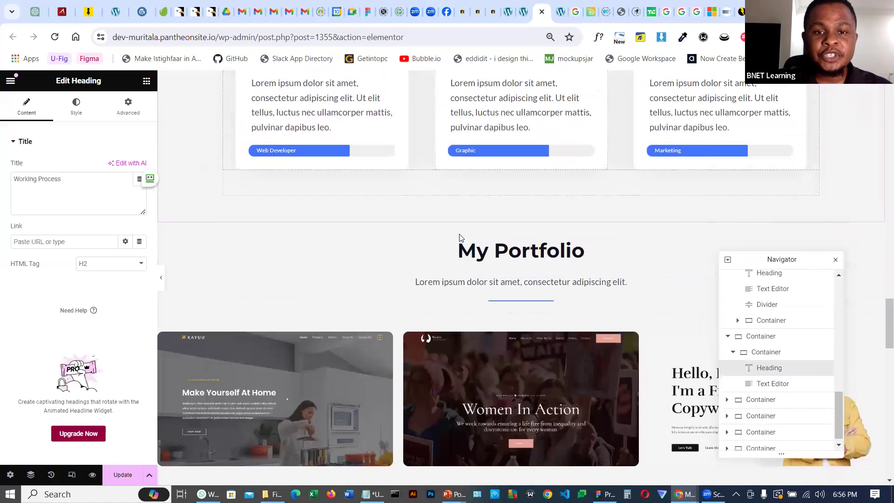
scroll(466, 232, down, 6)
scroll(432, 175, up, 4)
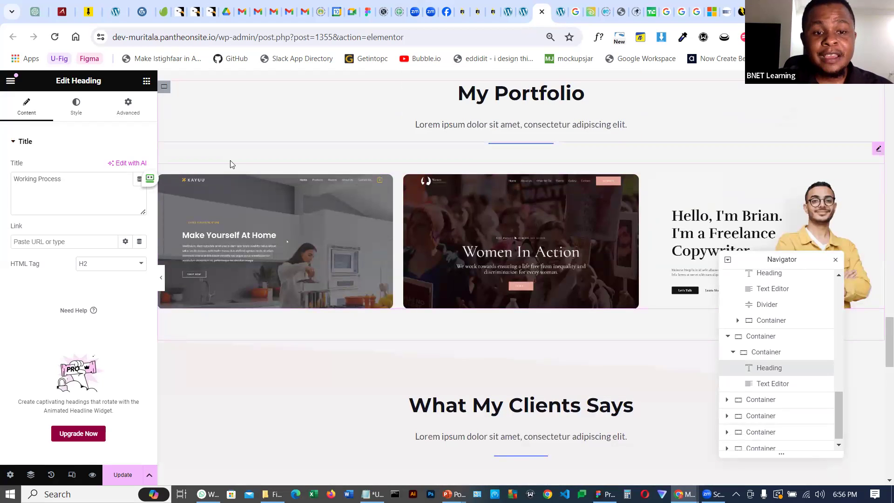
click(756, 336)
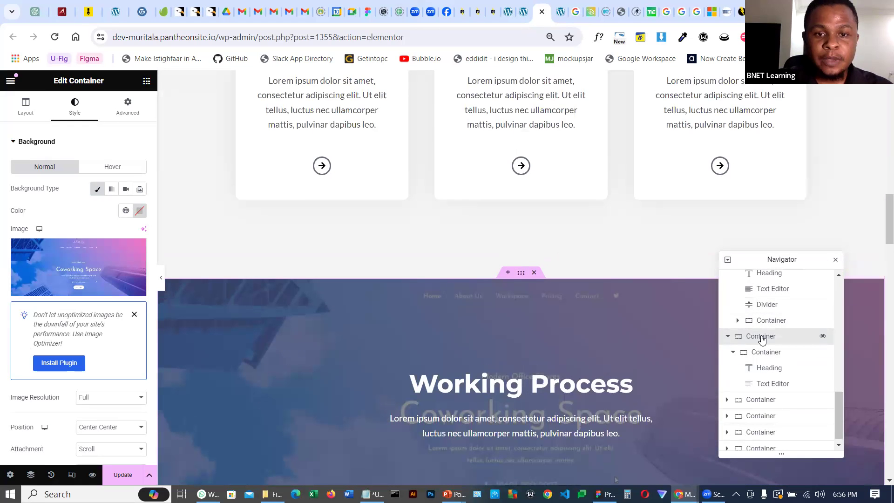
click(728, 338)
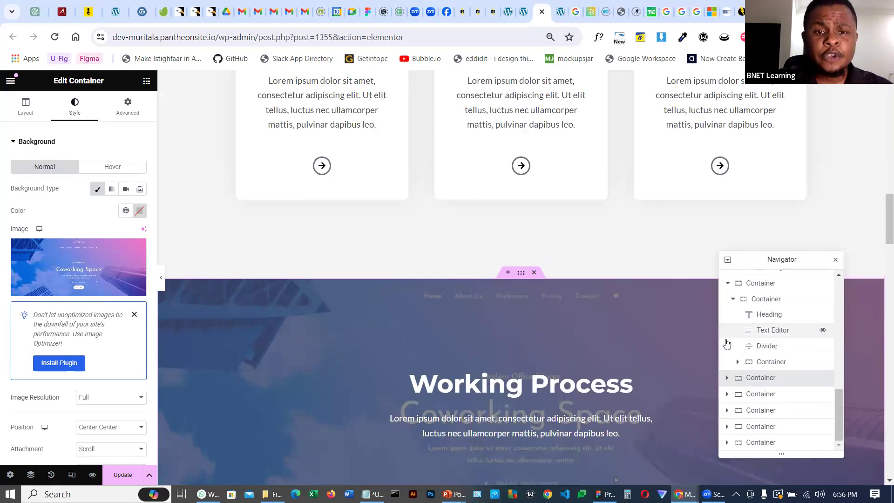
click(763, 395)
click(765, 411)
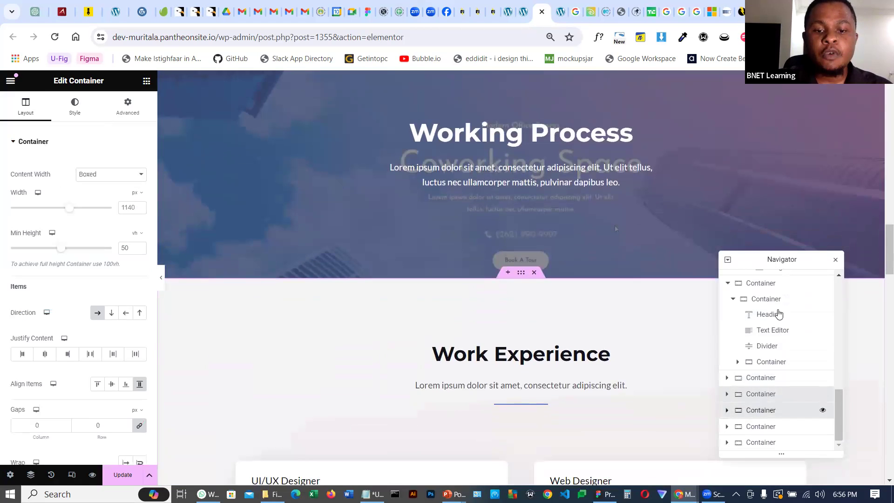
drag(774, 266, 722, 108)
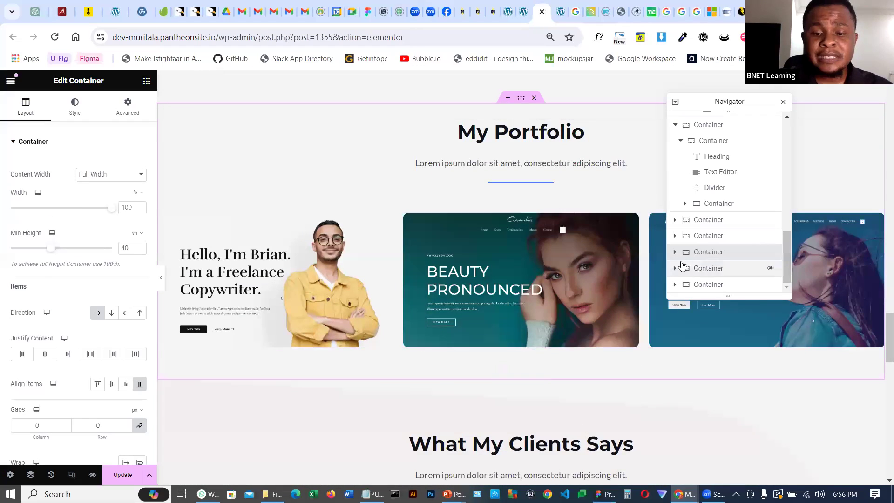
Expand the My Portfolio container and duplicate its image carousel
click(675, 252)
click(704, 253)
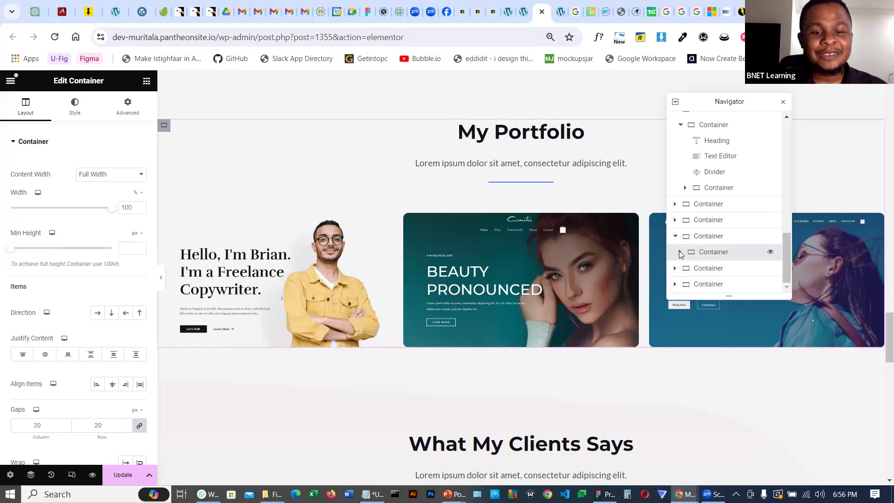
click(680, 253)
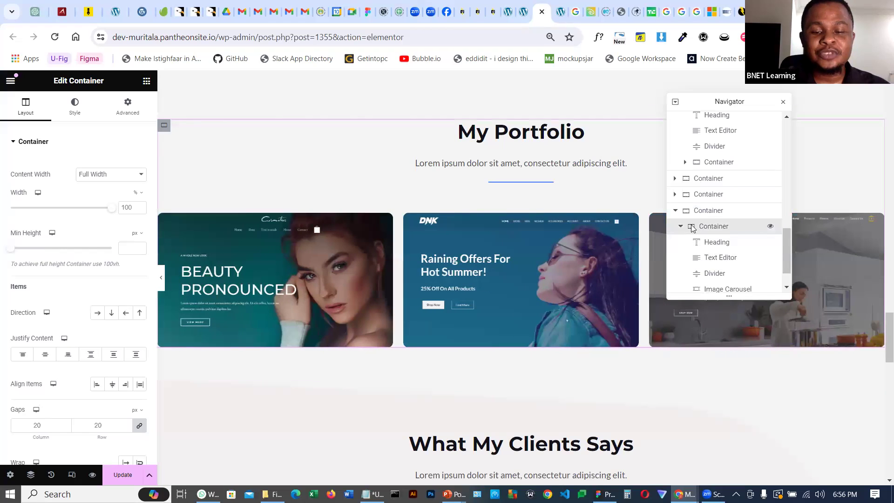
click(681, 226)
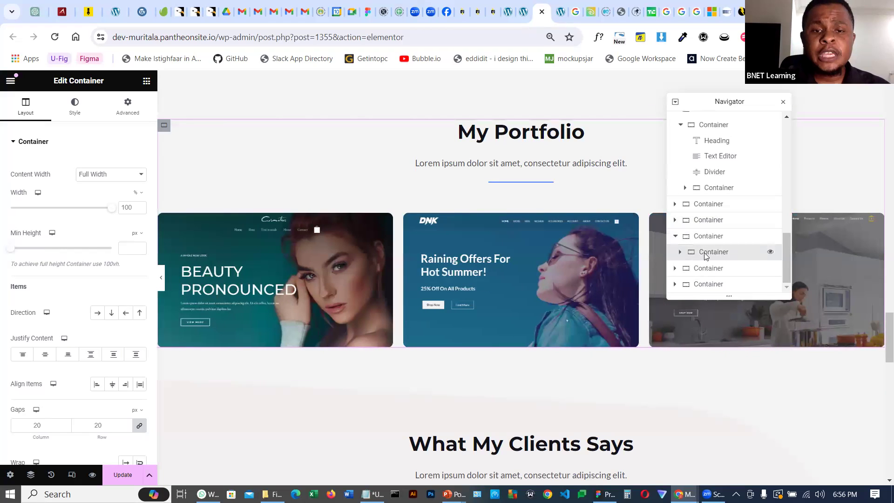
click(680, 253)
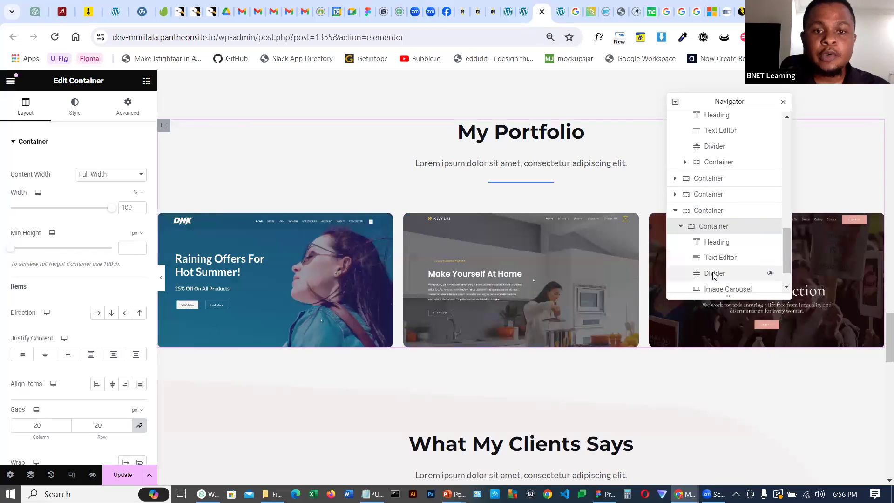
scroll(714, 276, down, 1)
click(719, 253)
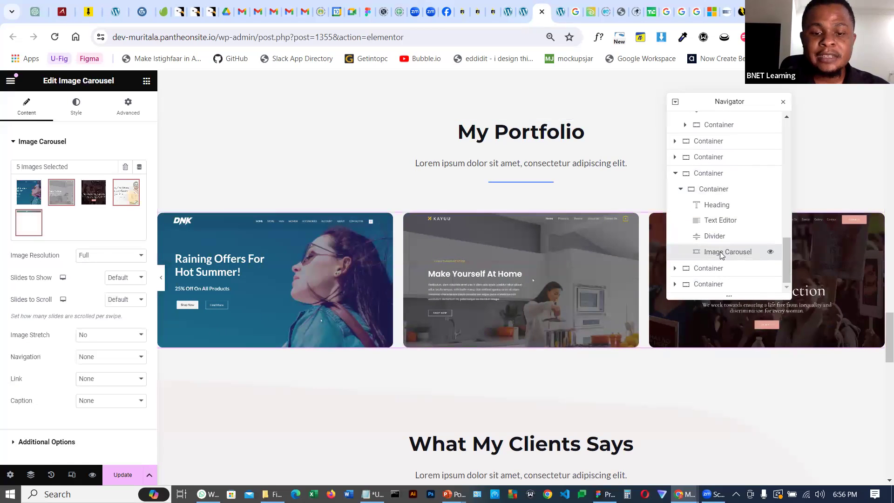
right_click(721, 253)
click(745, 272)
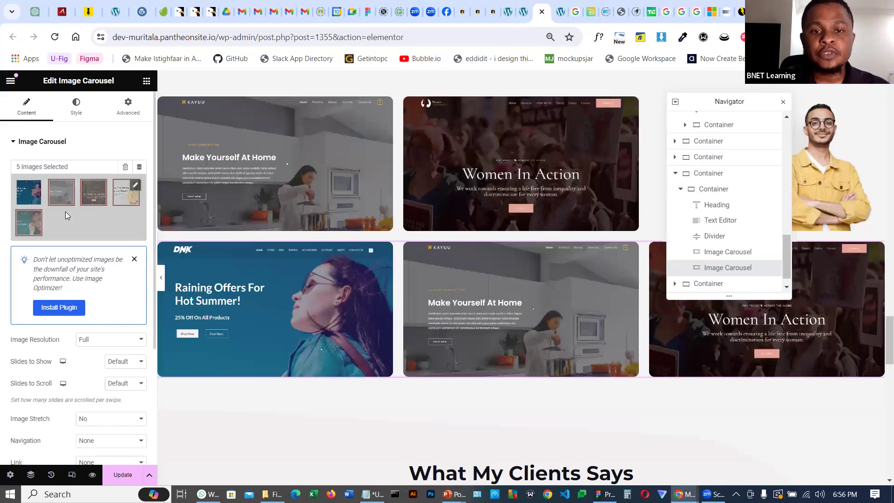
Scroll through the page to review the sections from the portfolio up to the hero
scroll(552, 273, up, 3)
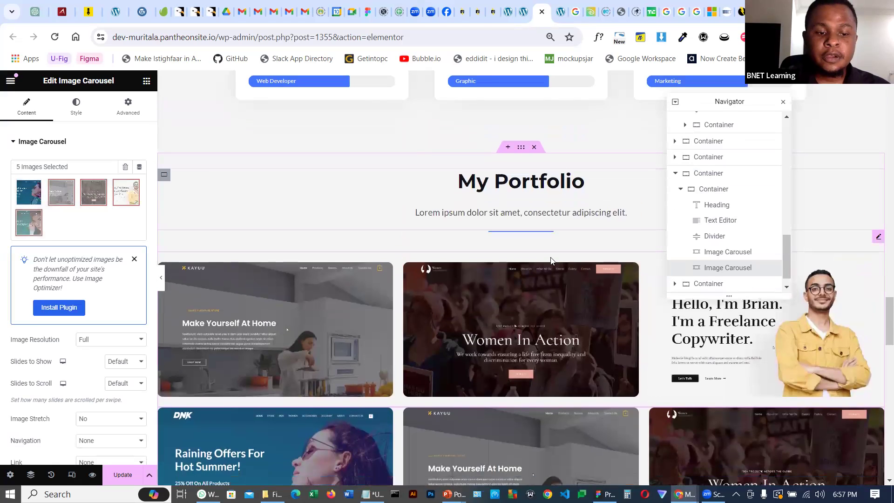
scroll(540, 251, down, 6)
scroll(539, 251, down, 15)
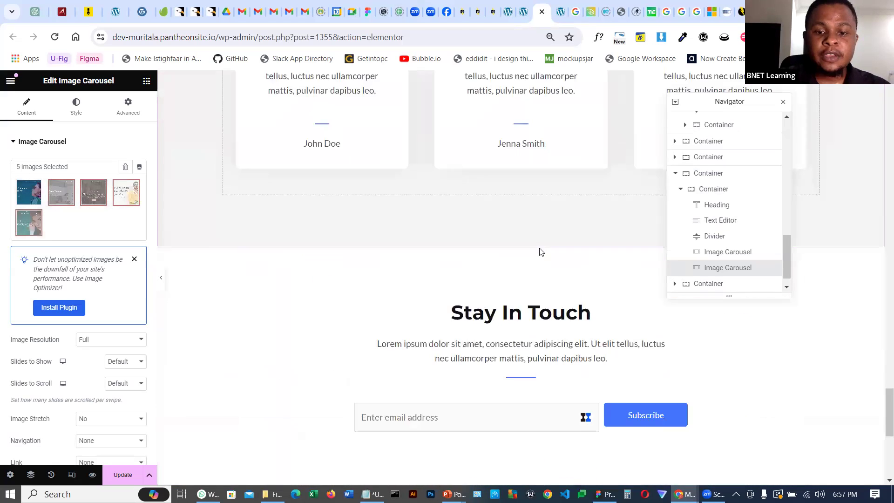
scroll(528, 248, down, 3)
scroll(528, 247, up, 15)
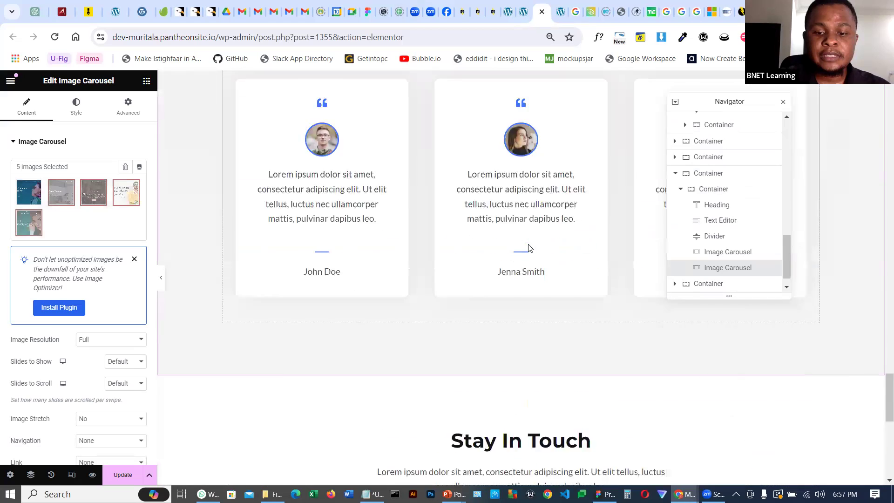
scroll(528, 244, up, 12)
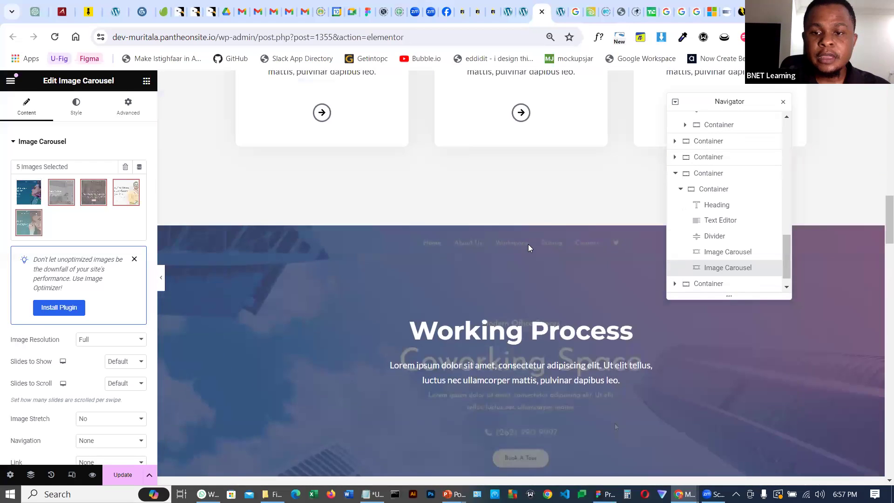
scroll(529, 247, up, 4)
scroll(530, 249, up, 6)
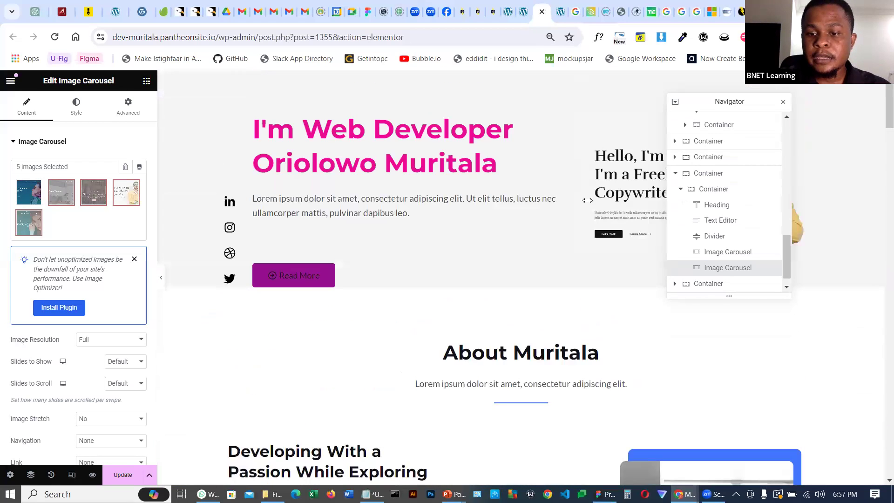
Move the navigator aside and open the advanced layout settings of the hero section's container
drag(707, 108, 650, 372)
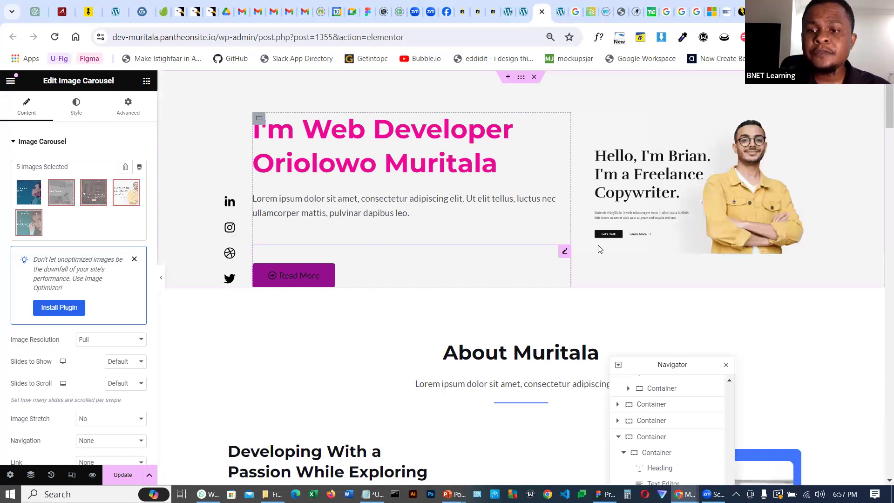
click(522, 80)
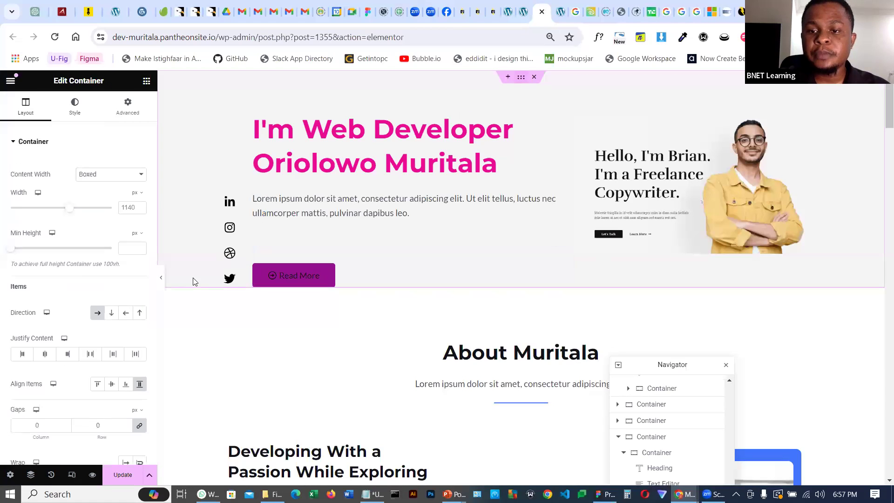
click(127, 106)
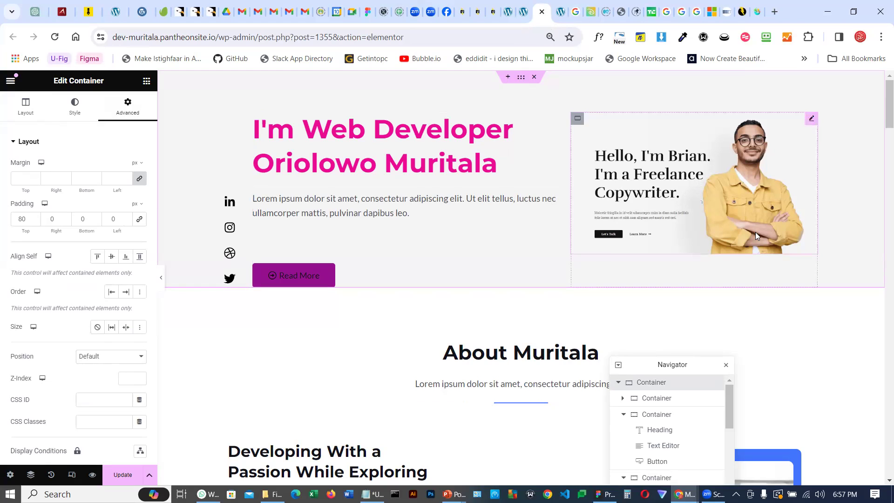
Switch to the live site tab, open the WordPress dashboard and search Add Plugins for "all in one"
mouse_move(531, 10)
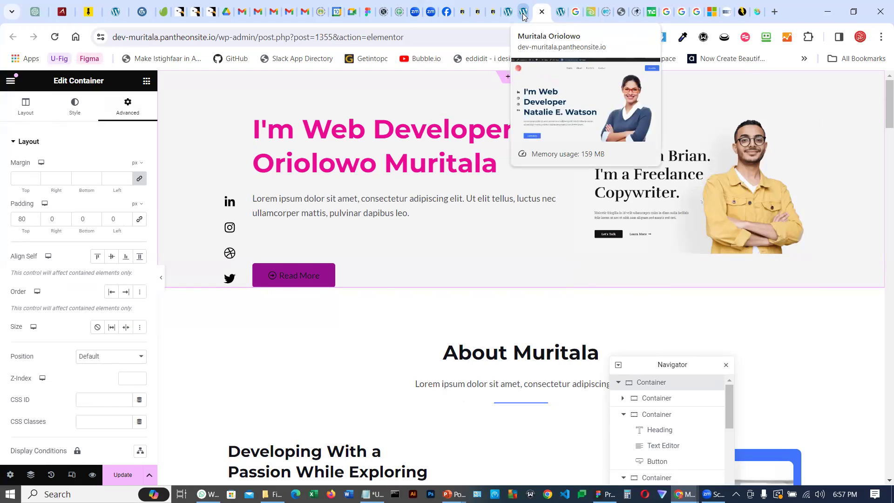
click(524, 16)
click(511, 15)
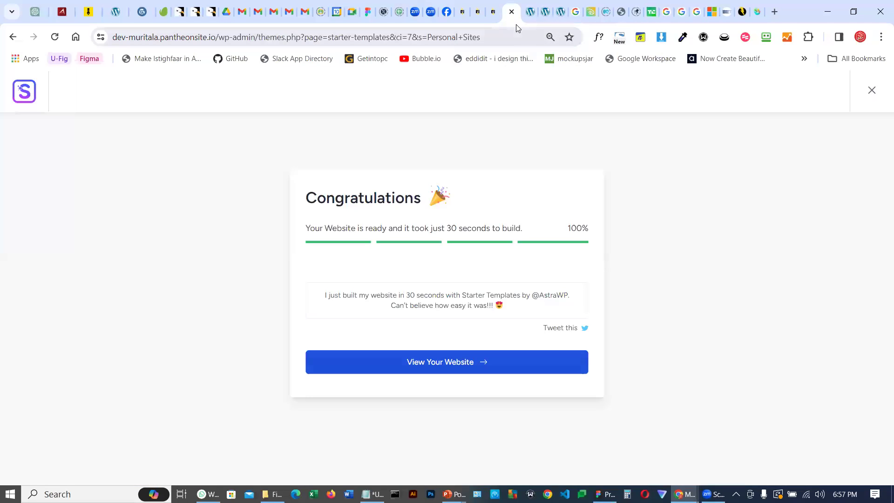
click(530, 11)
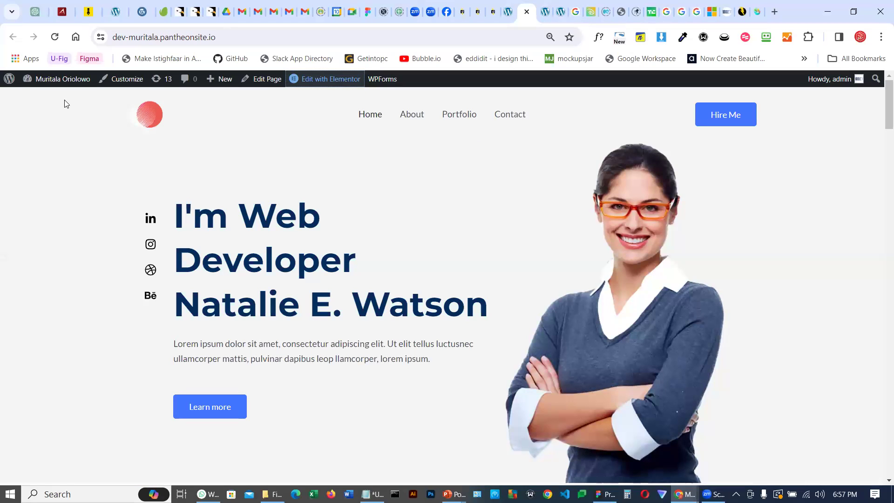
mouse_move(14, 82)
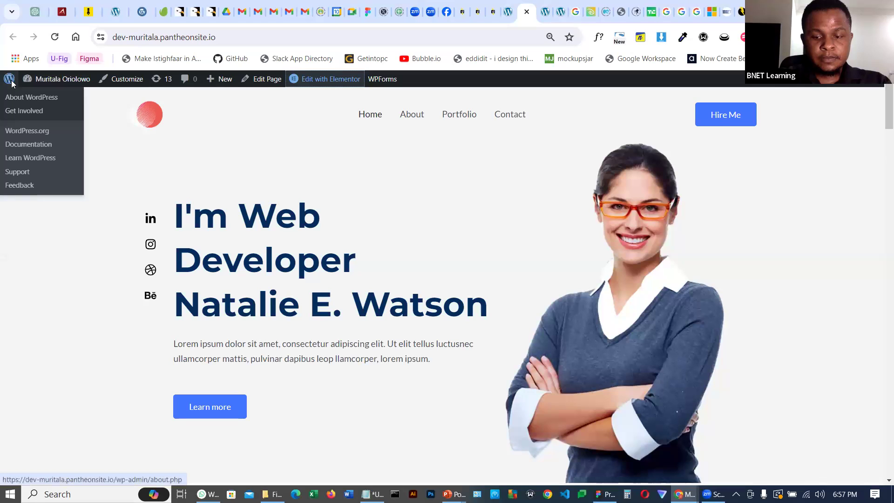
mouse_move(59, 80)
click(39, 103)
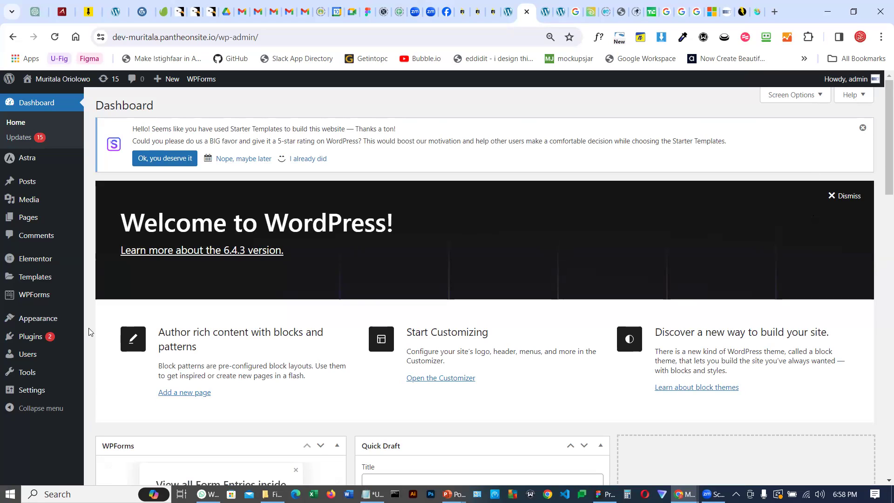
mouse_move(25, 341)
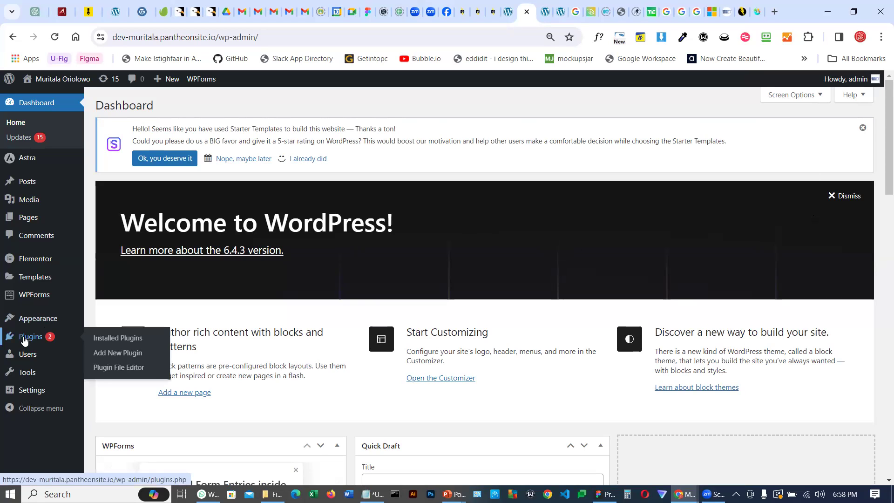
click(123, 353)
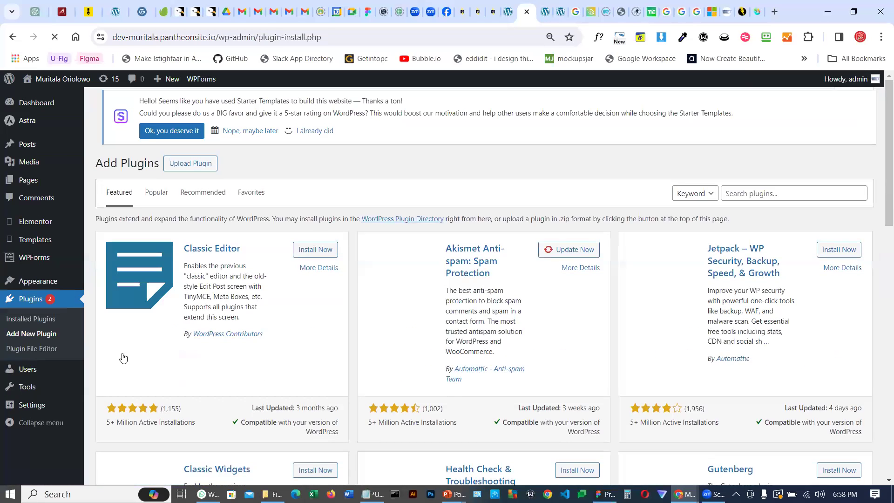
click(739, 200)
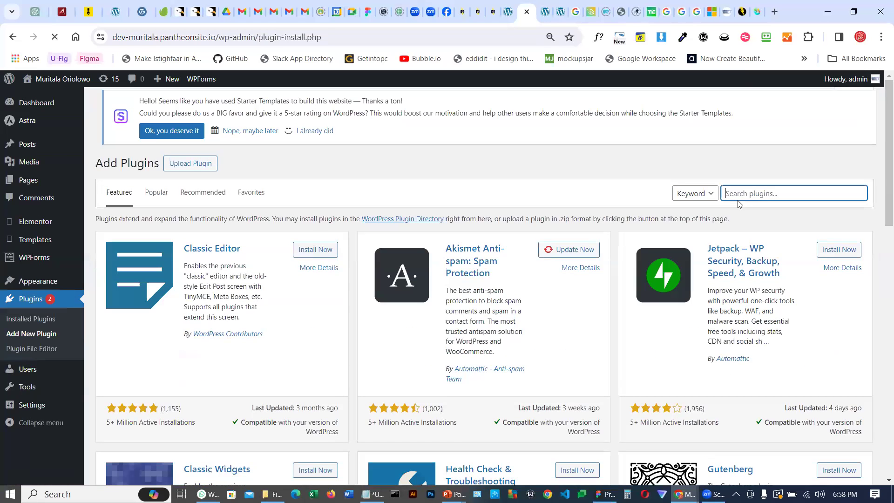
text(all)
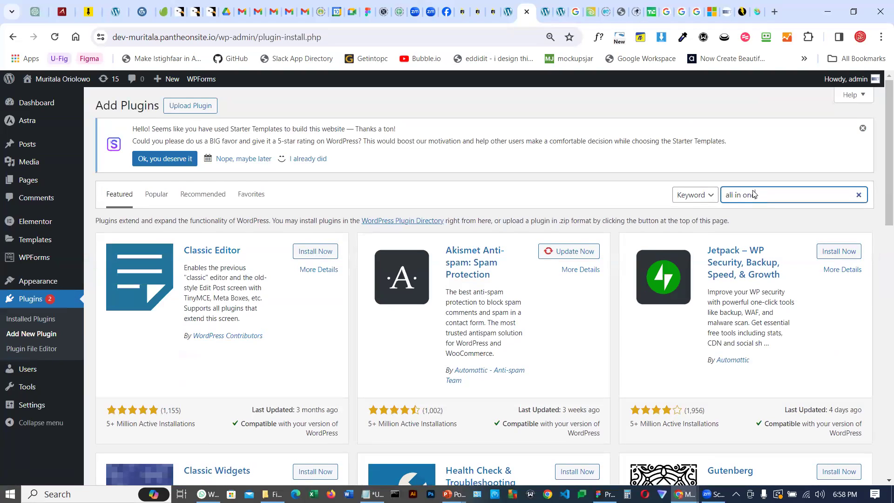
text( in one)
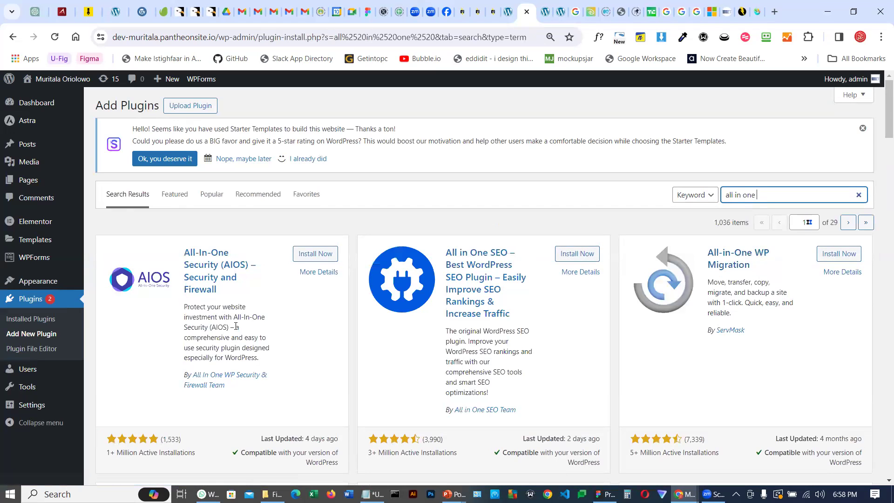
Review the plugin search results, examining the All-in-One WP Migration plugin's description
scroll(236, 325, down, 2)
scroll(678, 259, up, 1)
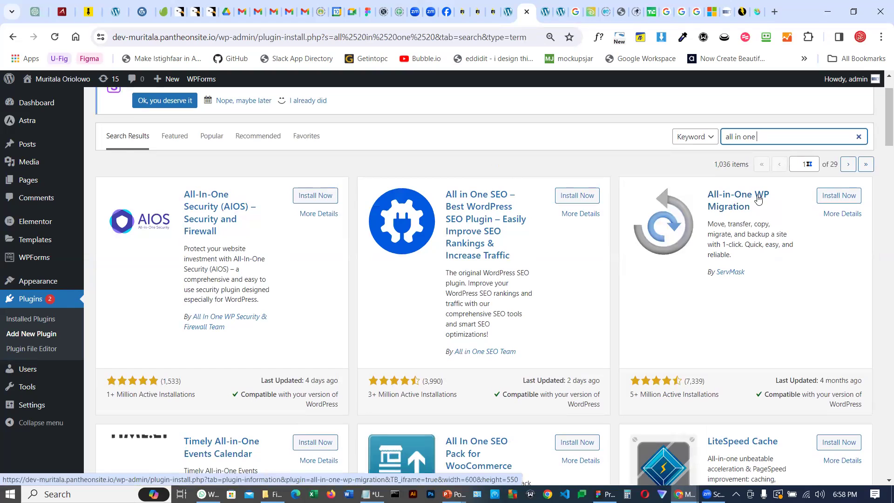
scroll(758, 200, down, 1)
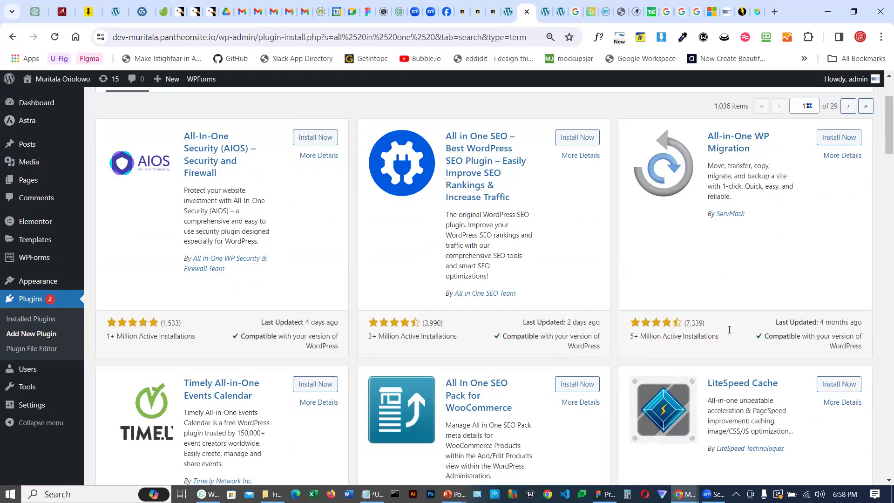
scroll(722, 305, up, 2)
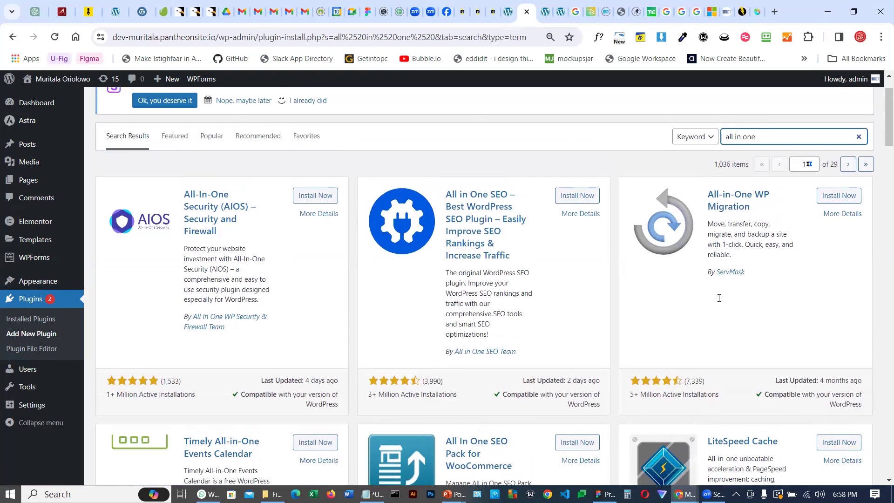
scroll(629, 239, down, 4)
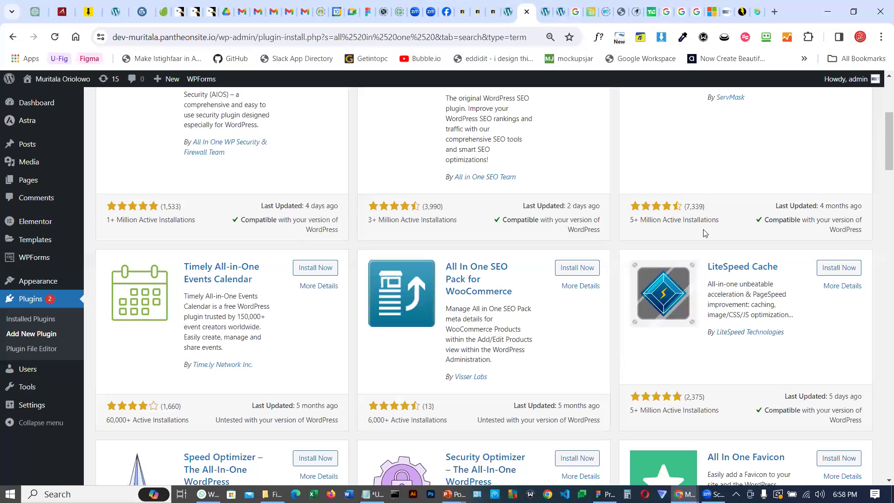
scroll(717, 224, up, 3)
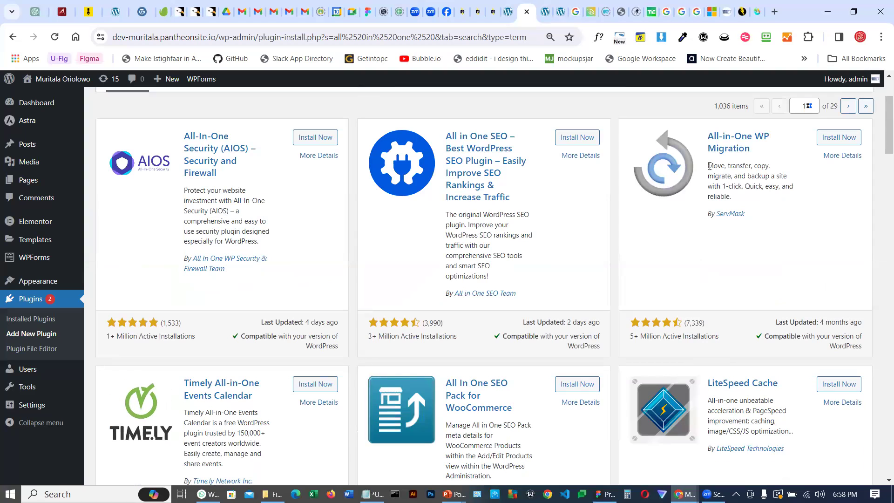
drag(709, 166, 782, 214)
click(766, 201)
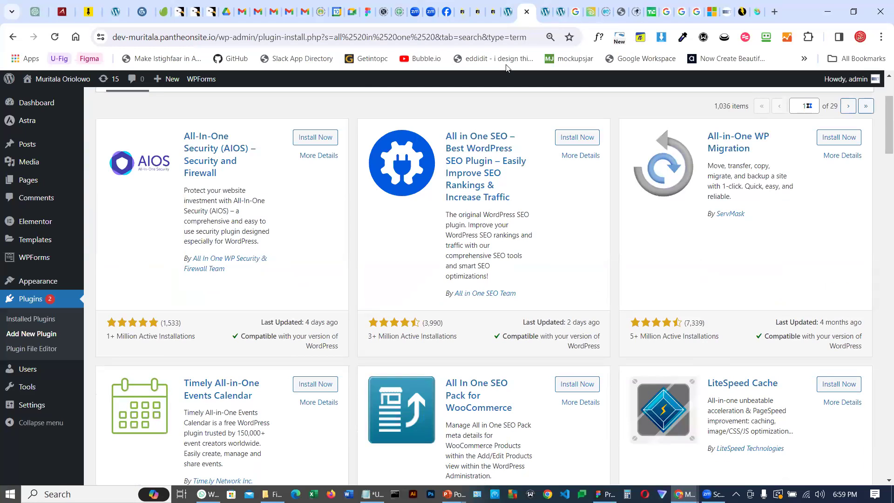
Return to the editor, unlink the hero container's margins and set its bottom margin to 80 px
click(544, 12)
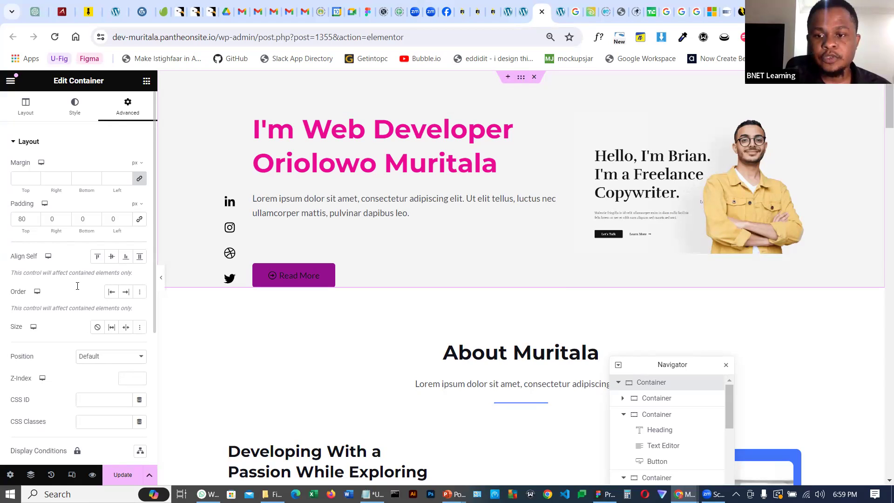
click(139, 181)
click(95, 176)
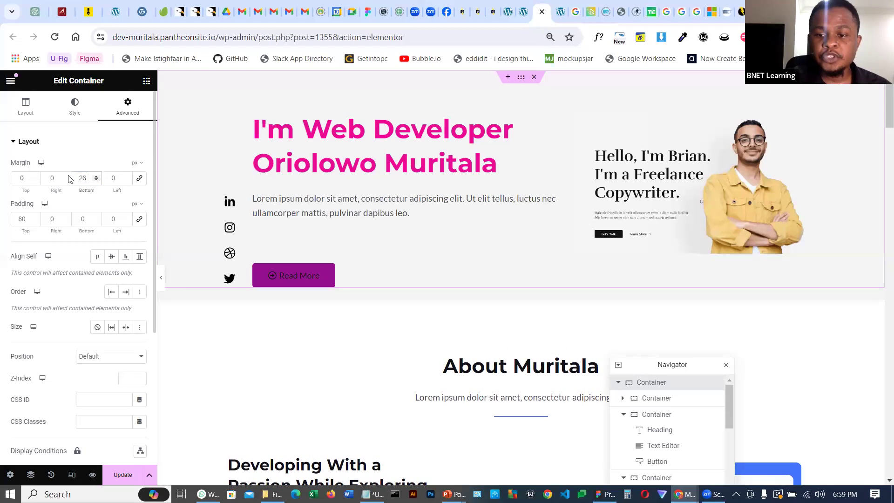
double_click(87, 179)
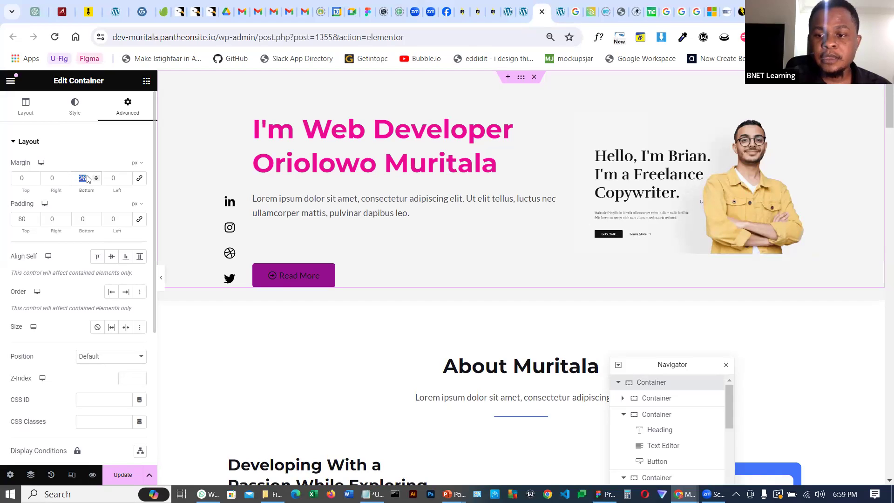
text(60)
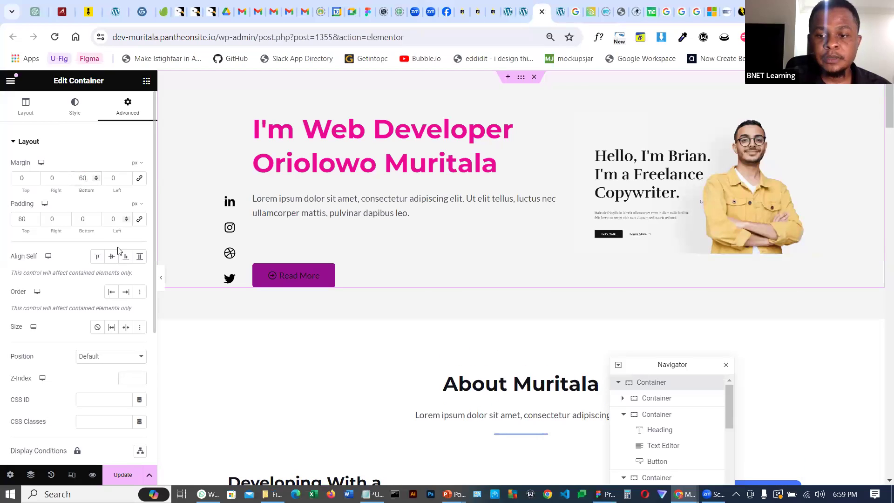
double_click(80, 177)
text(80)
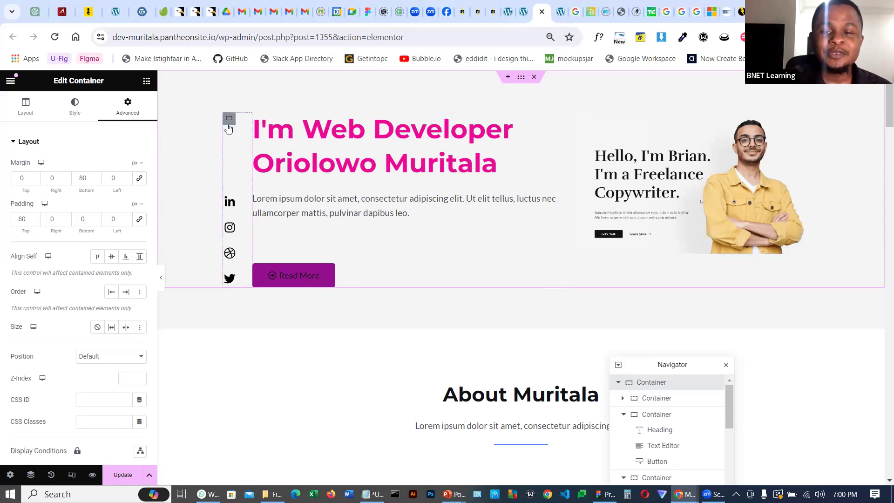
Inspect the social icons container's layout settings and the hero heading's style settings
click(229, 118)
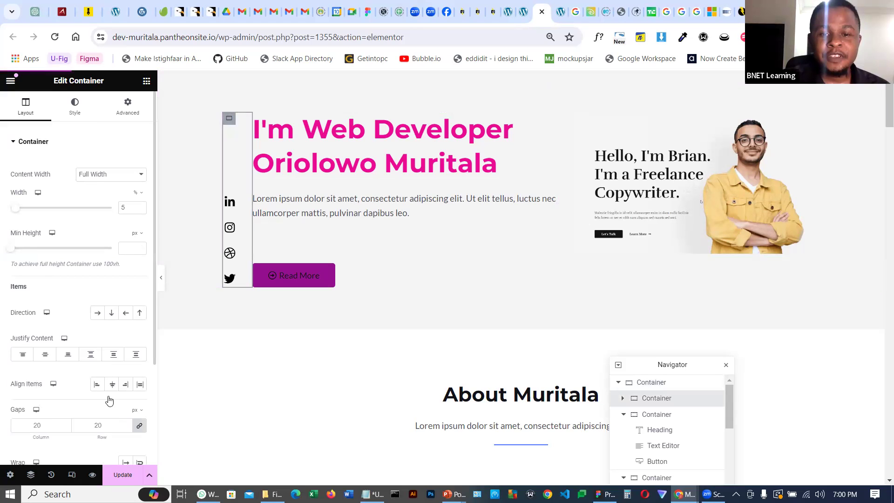
scroll(103, 326, down, 3)
scroll(303, 311, down, 3)
scroll(303, 311, up, 3)
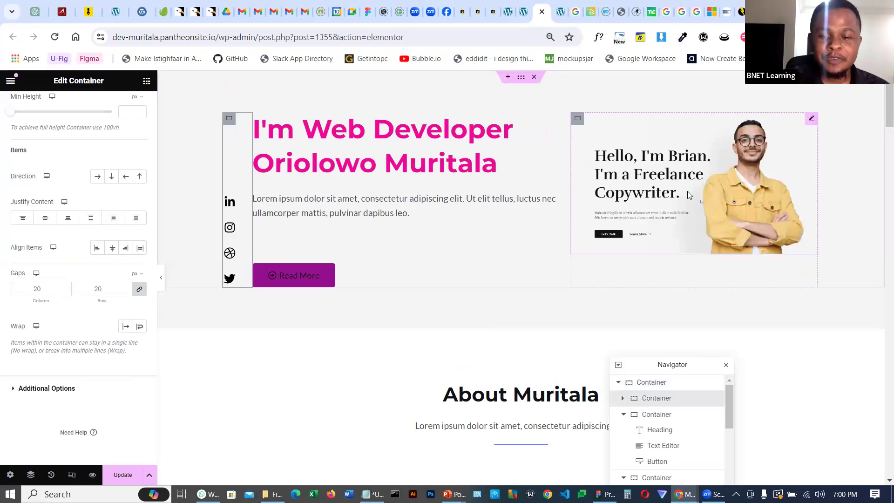
click(564, 127)
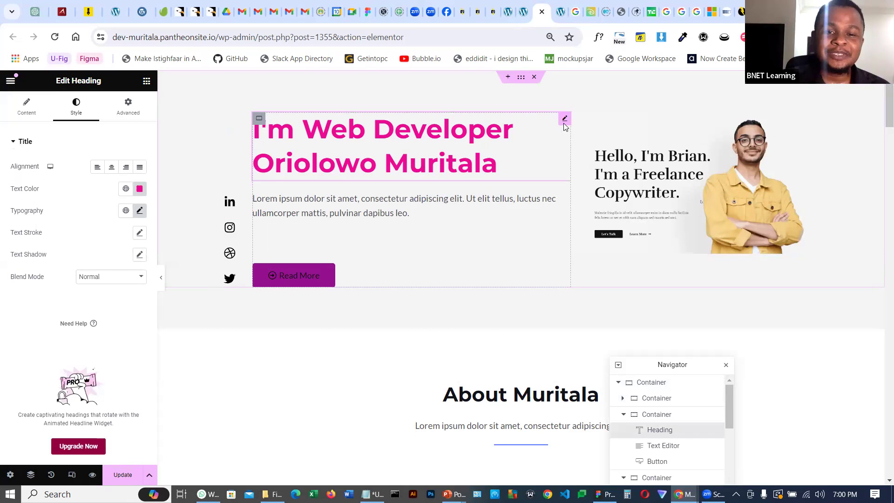
scroll(519, 225, down, 8)
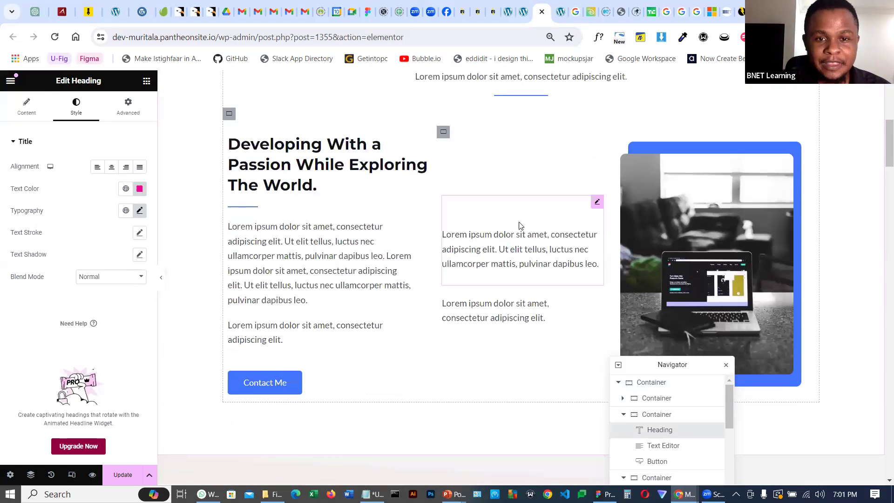
scroll(546, 229, up, 1)
Replace the About section's image with the male-1 photo from the media library
click(689, 235)
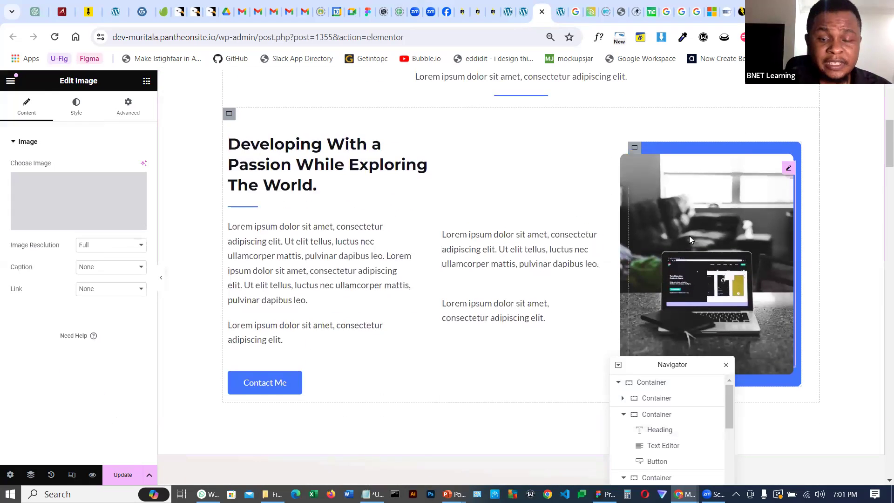
click(66, 205)
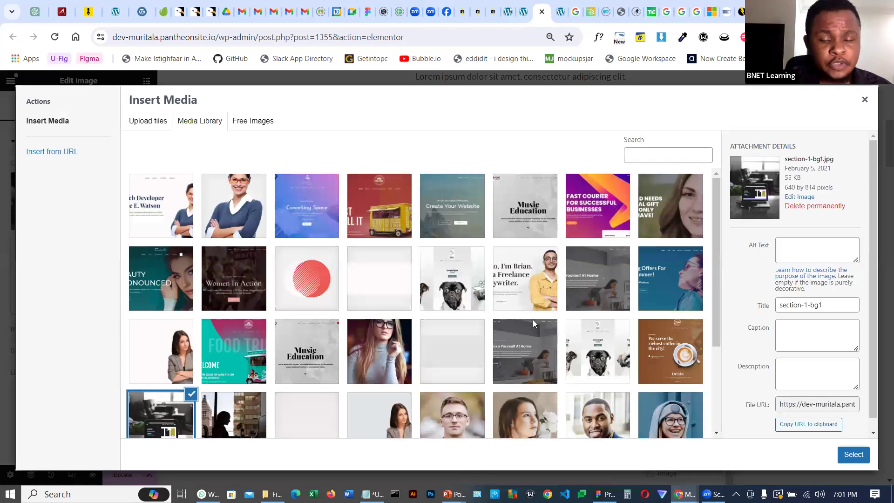
scroll(607, 280, down, 3)
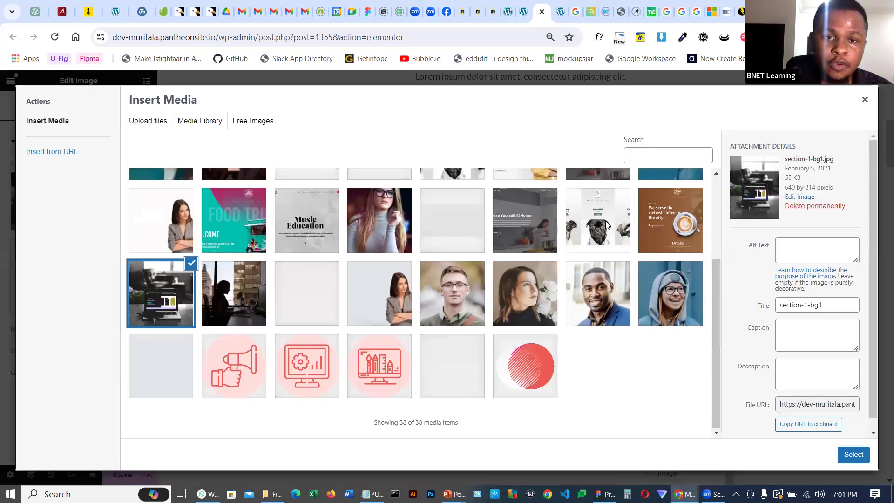
click(650, 229)
click(225, 289)
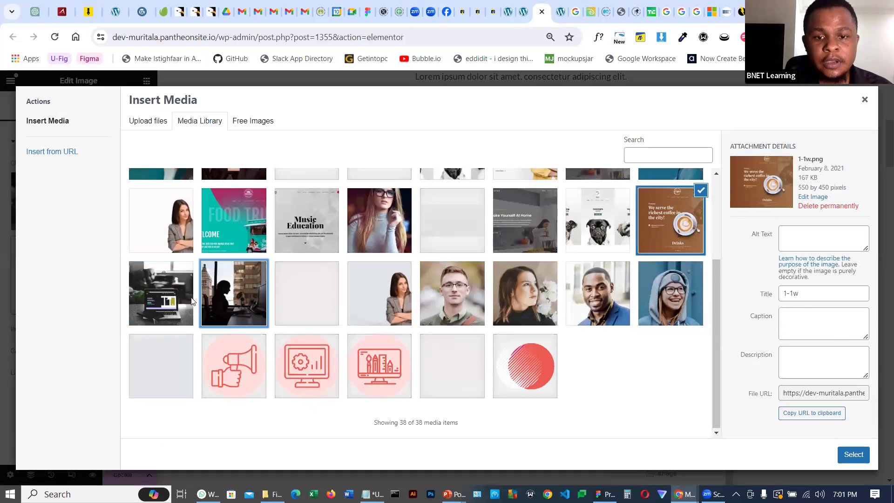
click(170, 294)
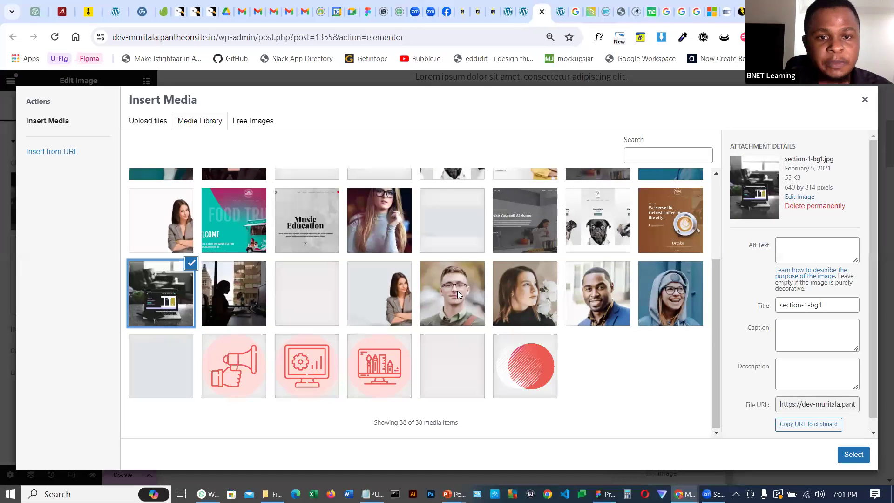
scroll(450, 290, up, 3)
click(237, 332)
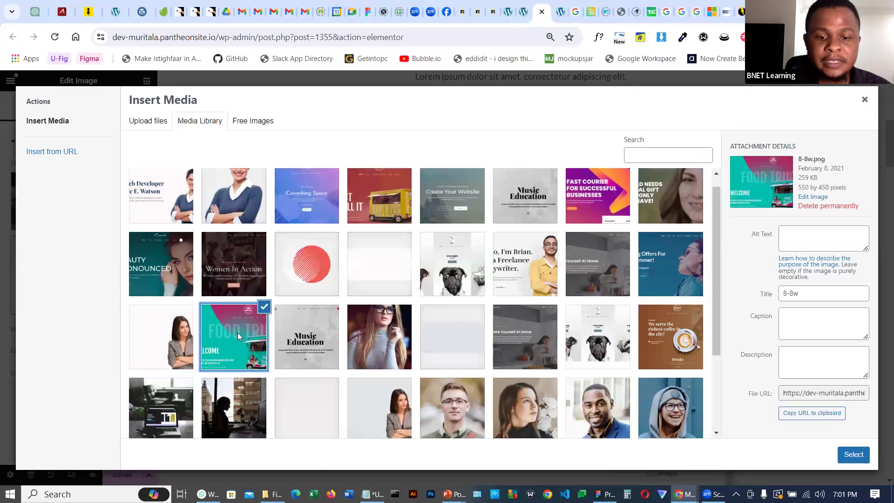
click(296, 332)
click(450, 266)
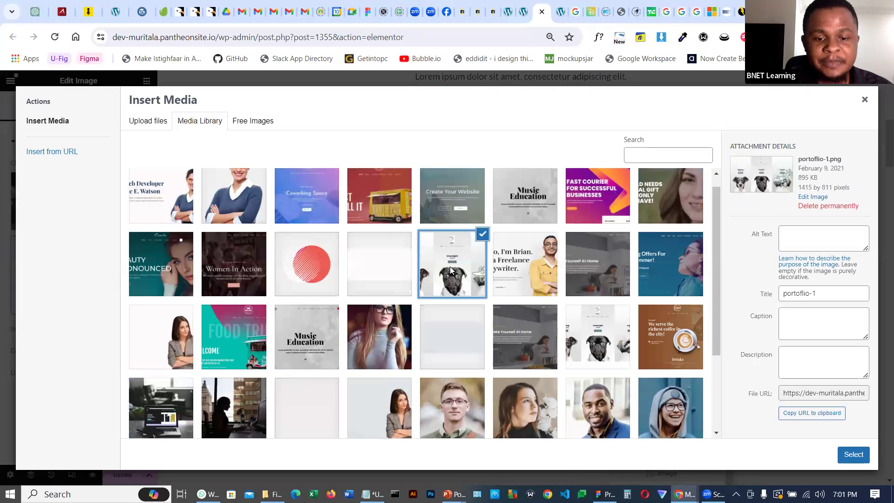
click(449, 206)
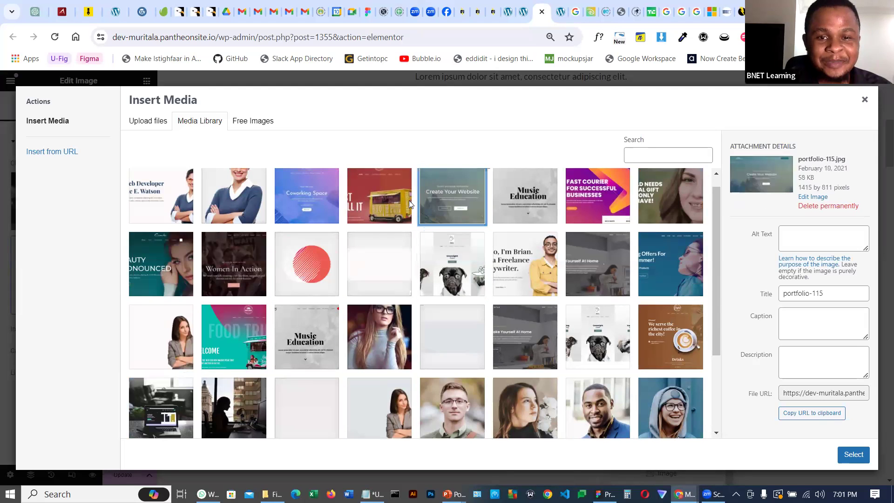
click(243, 199)
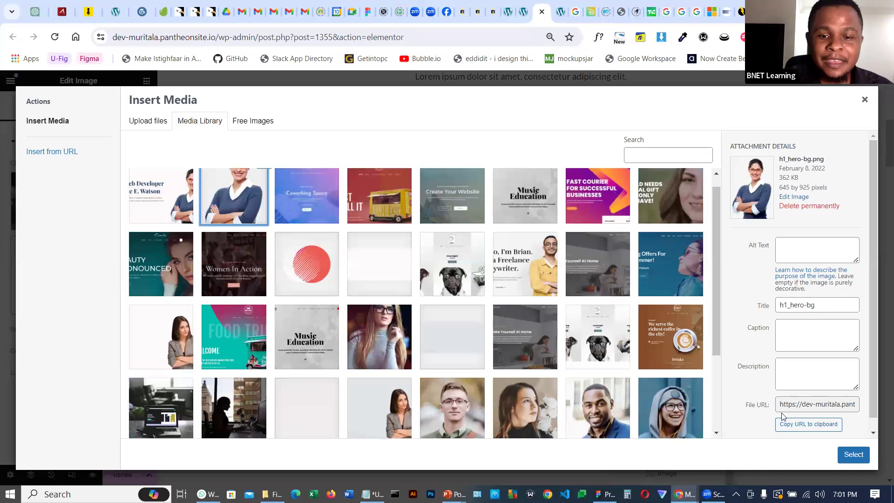
click(678, 274)
click(627, 262)
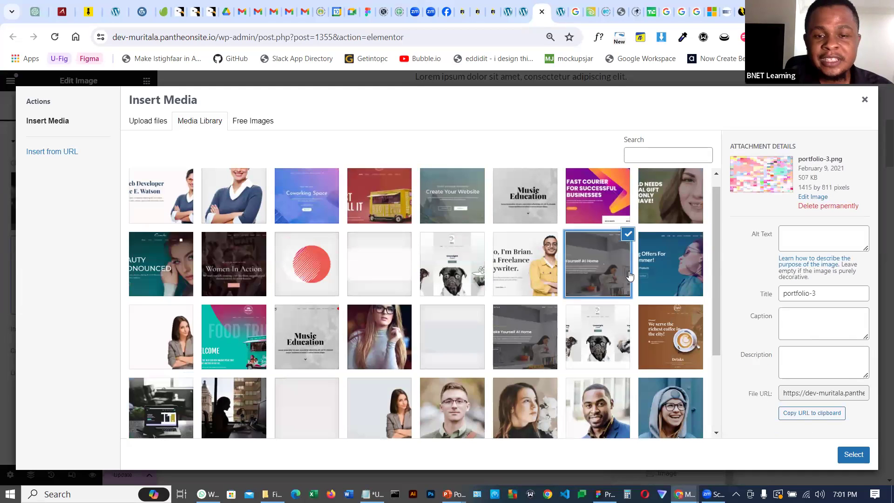
click(605, 332)
click(542, 344)
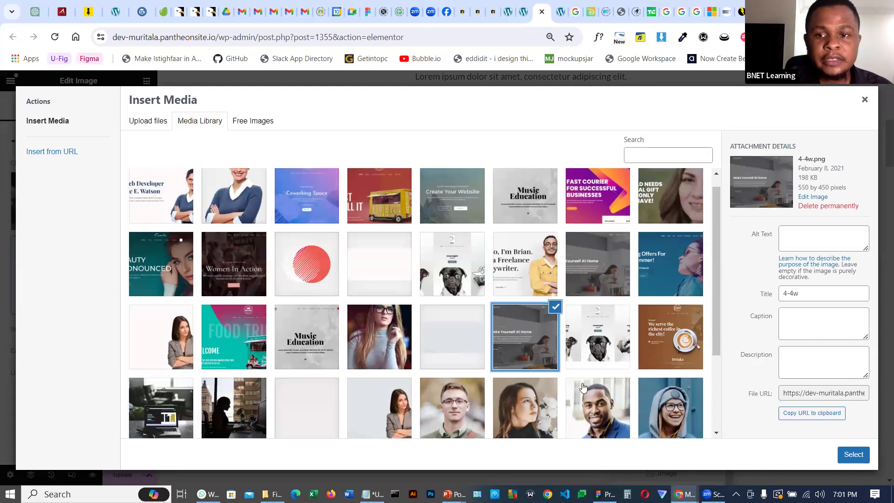
click(654, 419)
click(593, 416)
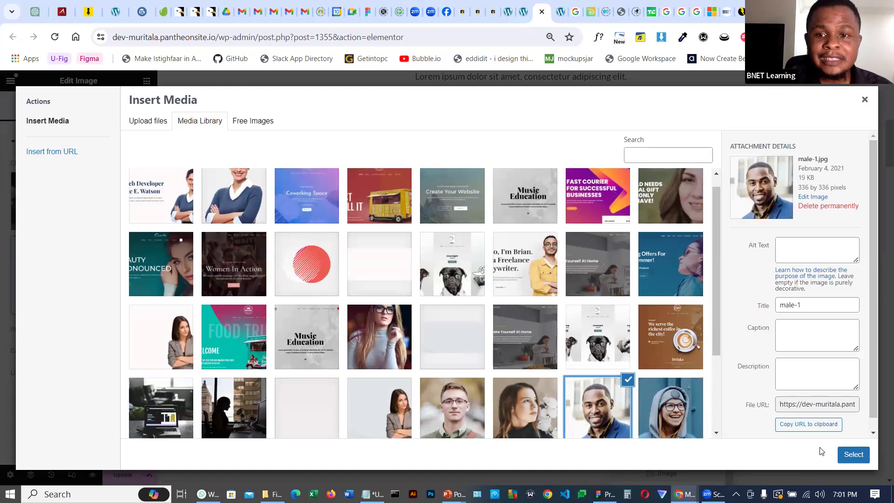
click(853, 455)
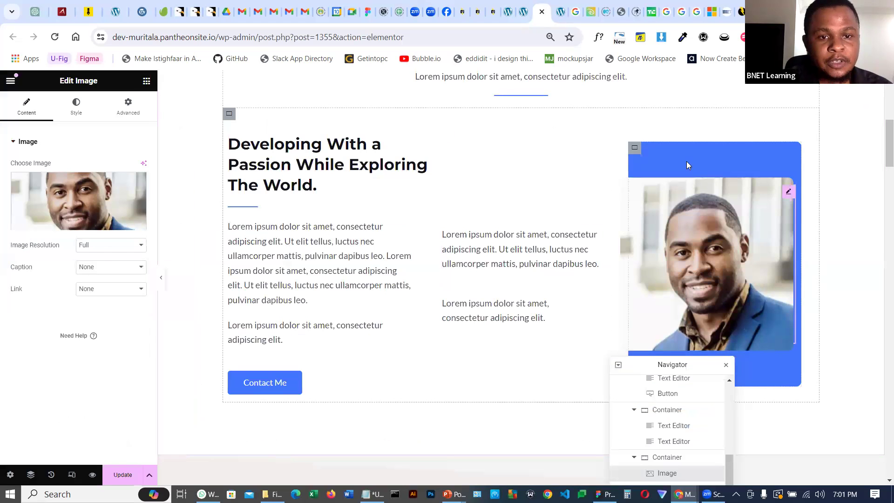
Set the About image container's background colour to #313132
click(636, 149)
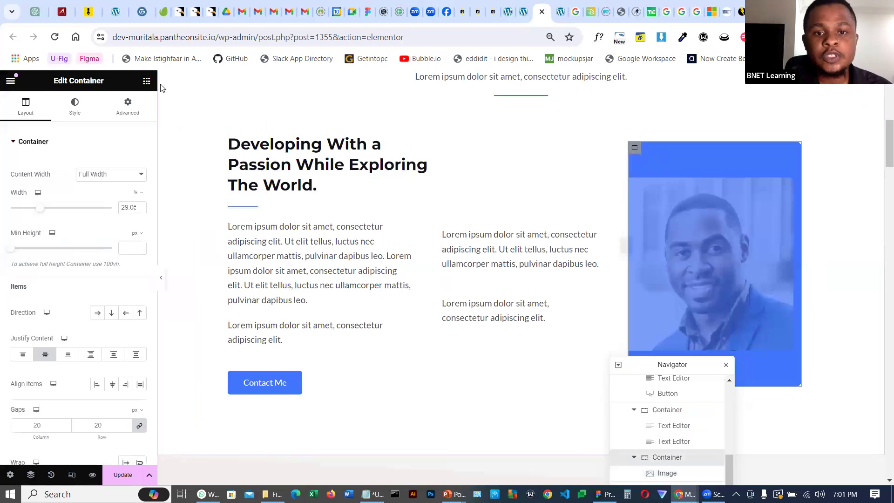
click(75, 106)
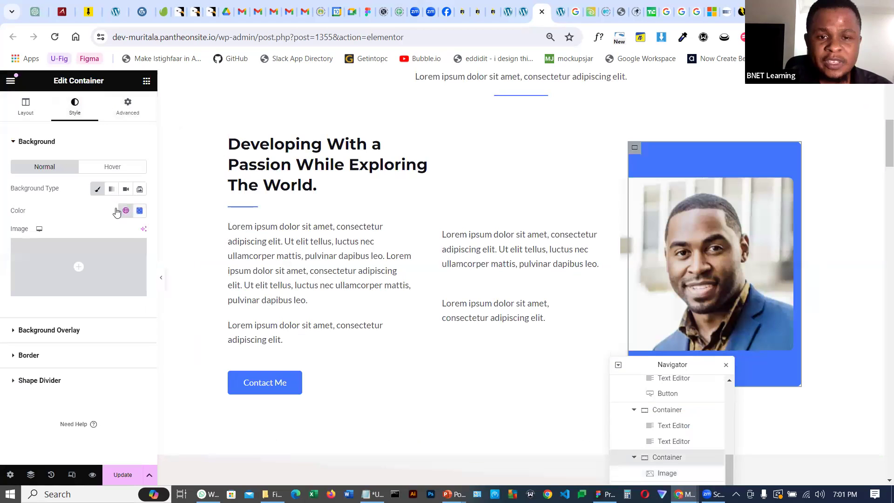
click(140, 211)
drag(130, 273, 83, 315)
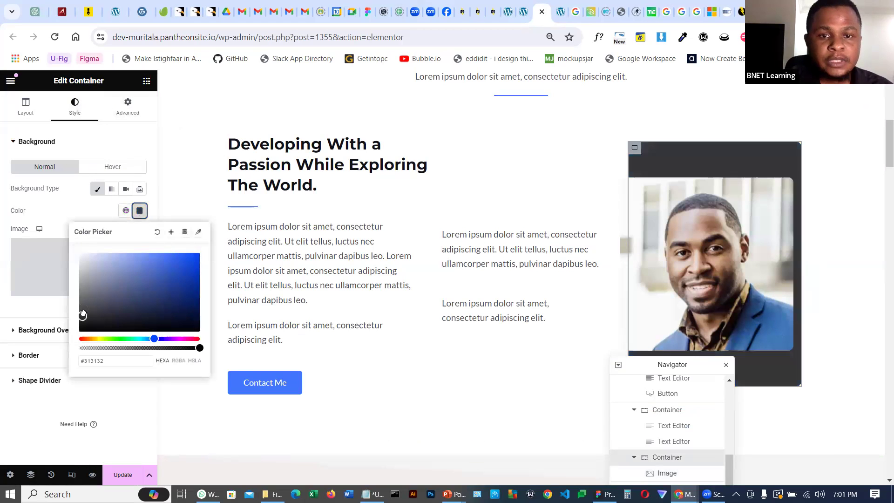
click(182, 421)
Update the page to save the About section changes
scroll(486, 233, down, 2)
scroll(487, 233, up, 2)
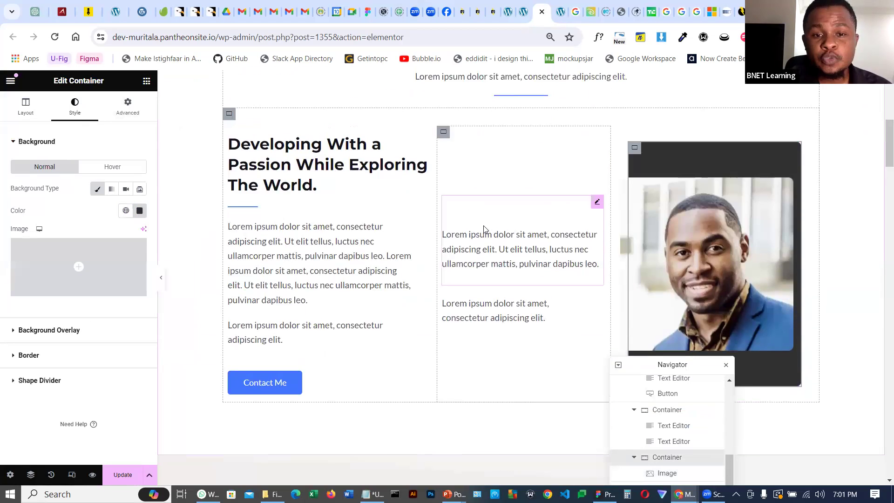
scroll(383, 162, down, 8)
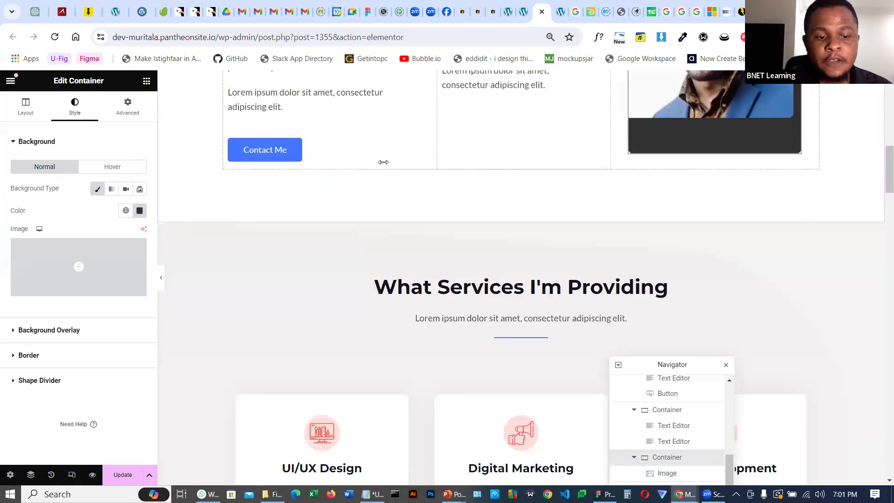
scroll(382, 162, down, 2)
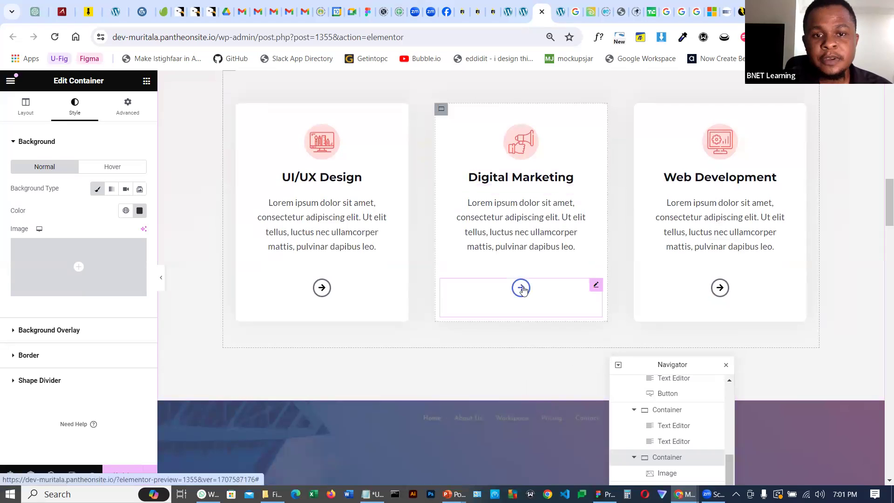
scroll(520, 295, down, 10)
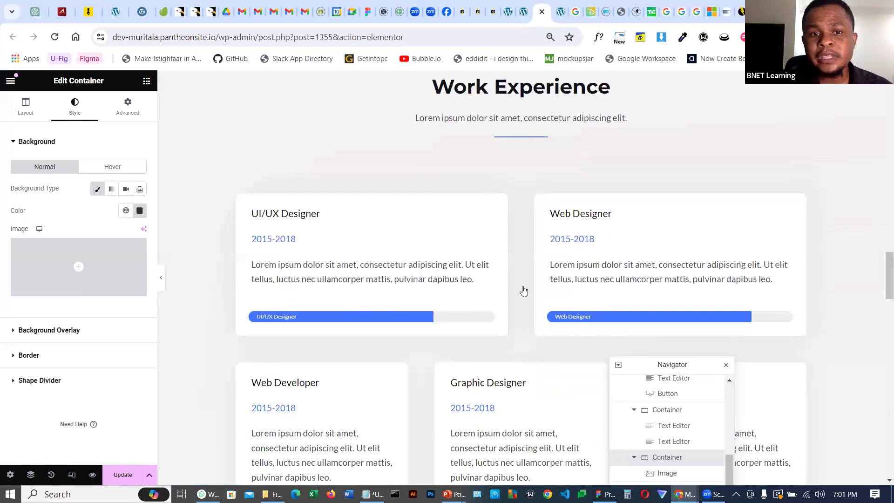
scroll(523, 292, up, 6)
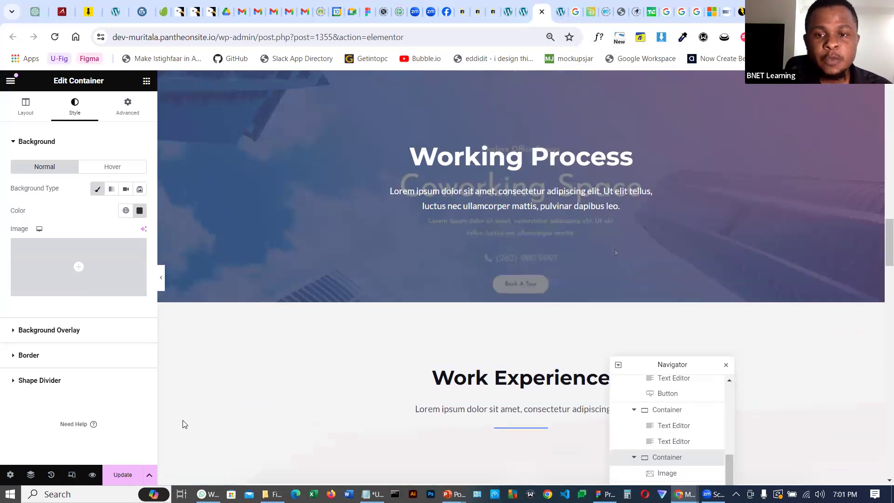
click(121, 476)
scroll(523, 307, up, 12)
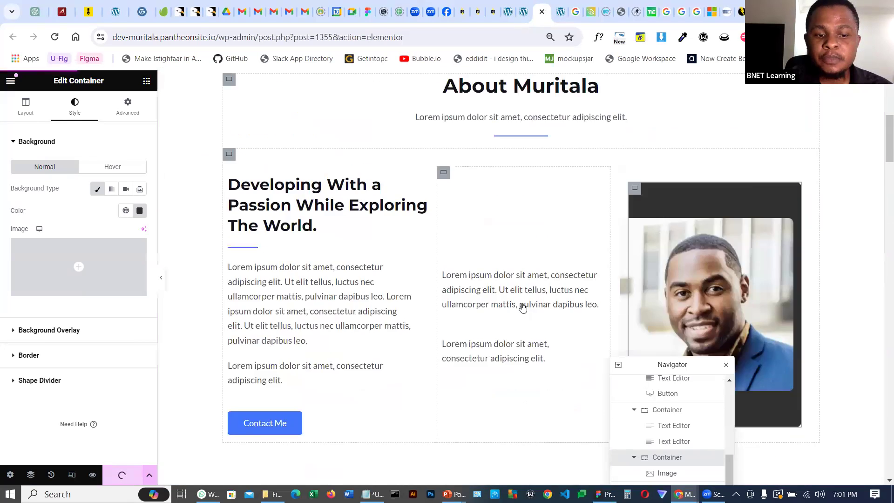
scroll(522, 305, up, 7)
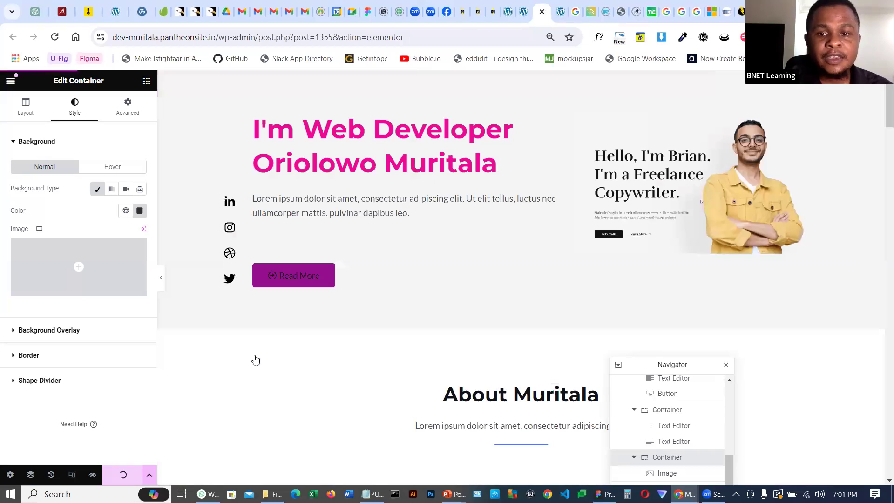
Switch to the live site tab, reload it and scroll through the updated homepage sections
click(558, 13)
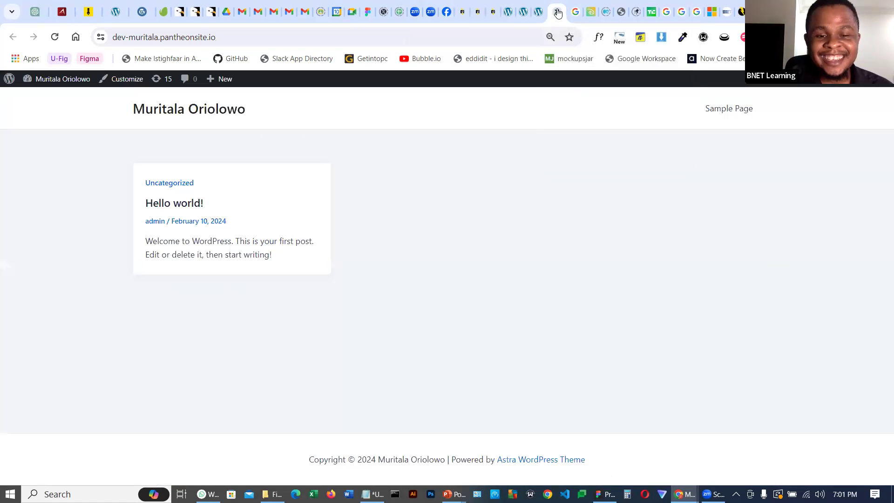
click(55, 37)
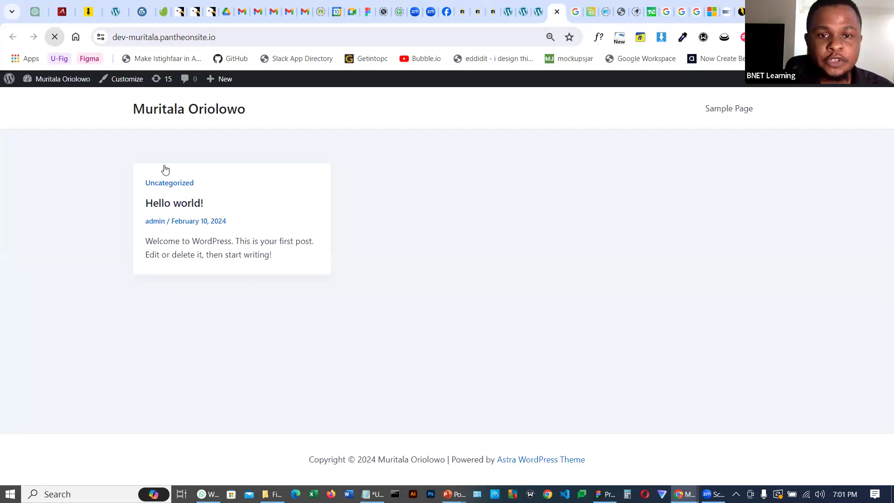
scroll(738, 310, down, 15)
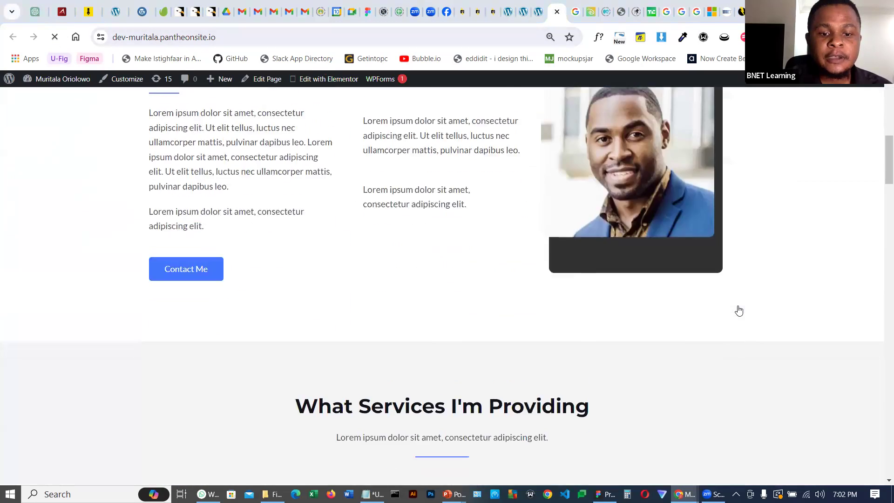
scroll(739, 310, down, 15)
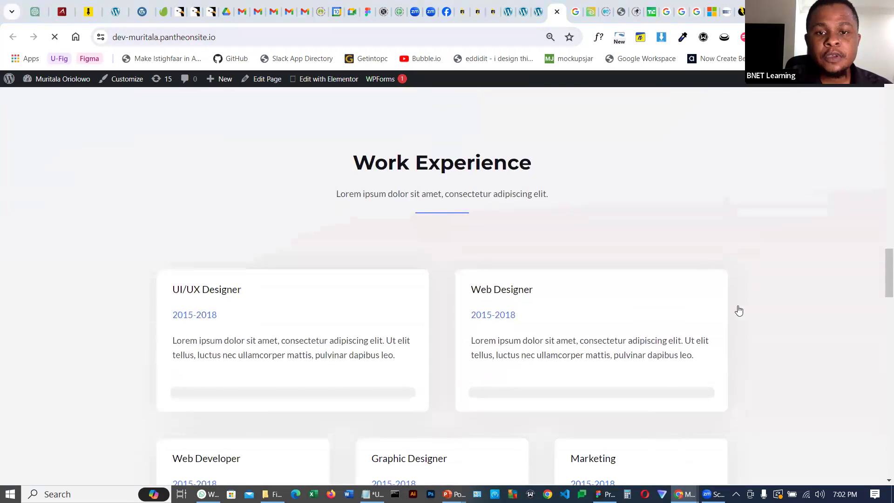
scroll(738, 310, up, 5)
scroll(739, 311, down, 20)
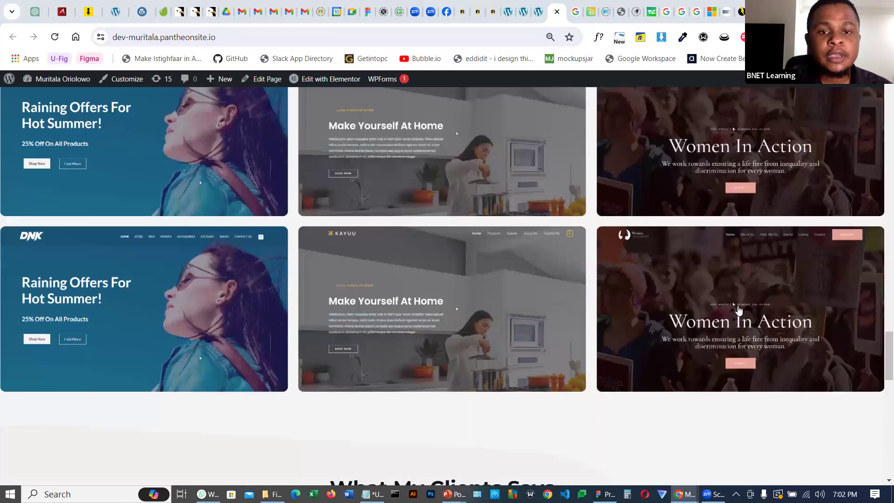
scroll(738, 311, down, 14)
scroll(738, 311, up, 3)
scroll(745, 291, up, 3)
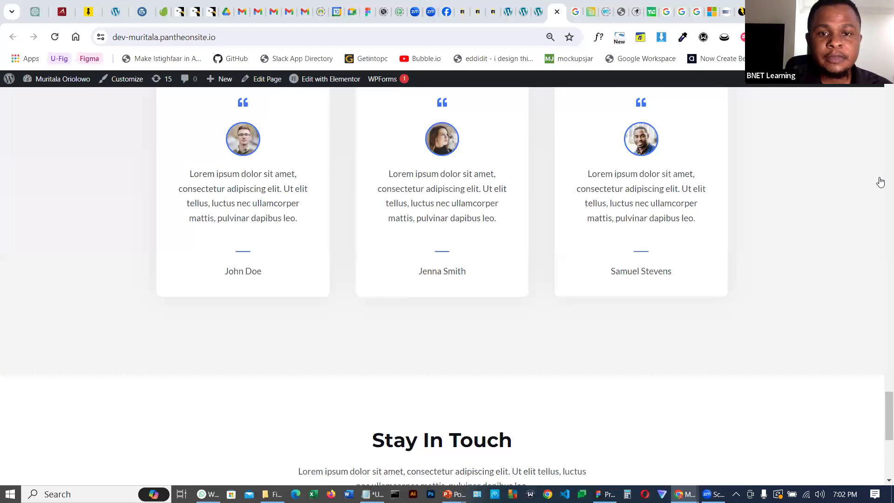